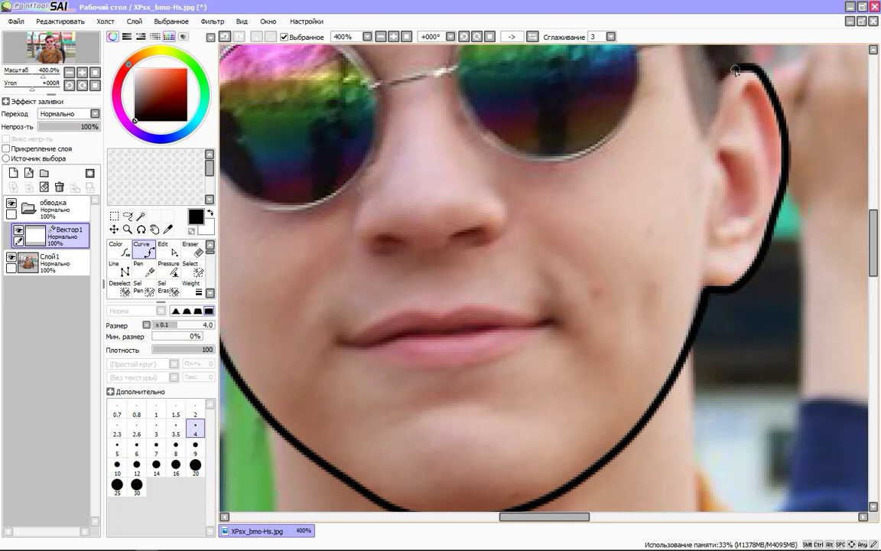
# - Trace the rim of the left sunglasses lens with a black size 4 curve, starting from the face outline
pyautogui.scroll(-2, 721, 94)
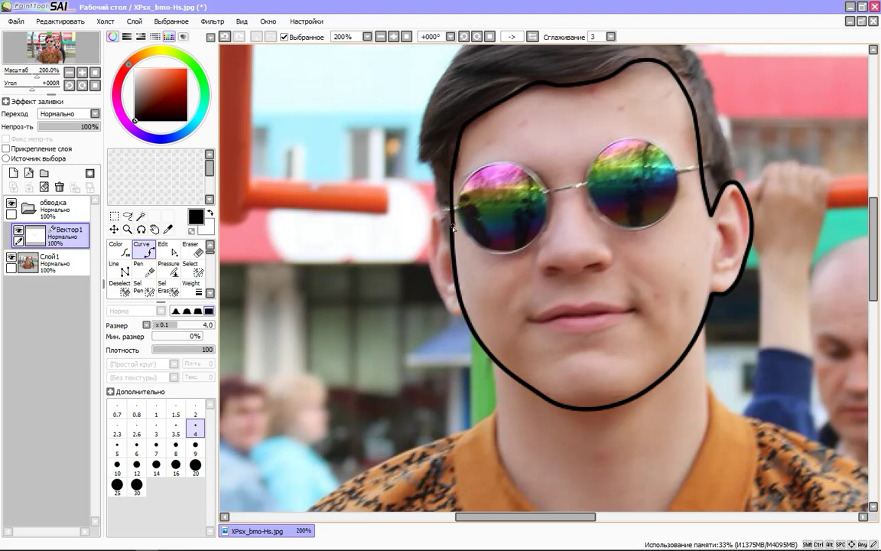
pyautogui.scroll(3, 560, 176)
pyautogui.click(435, 253)
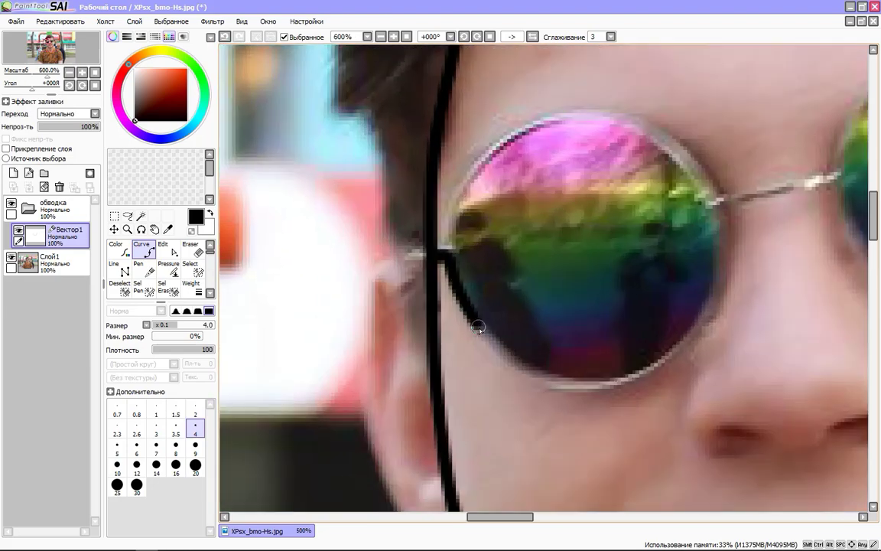
pyautogui.click(536, 375)
pyautogui.click(698, 314)
pyautogui.click(702, 177)
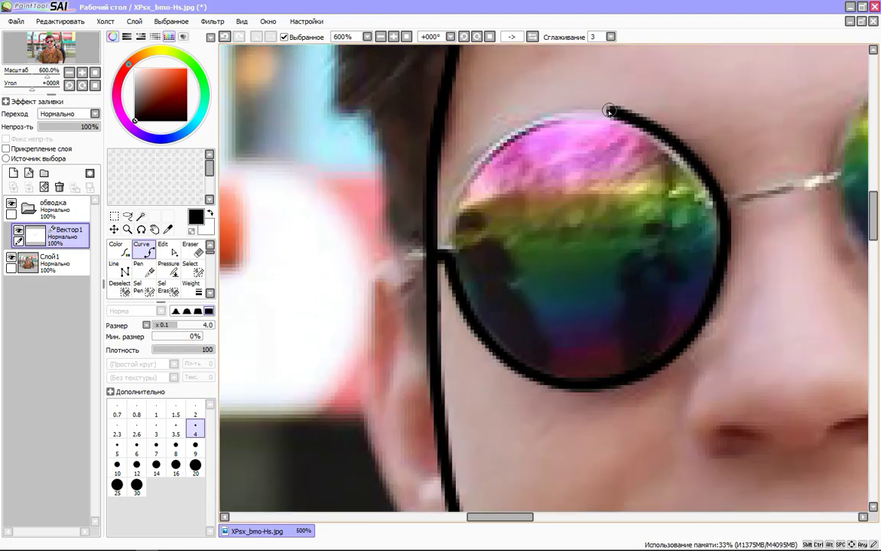
pyautogui.click(590, 108)
pyautogui.click(496, 139)
pyautogui.scroll(-4, 496, 138)
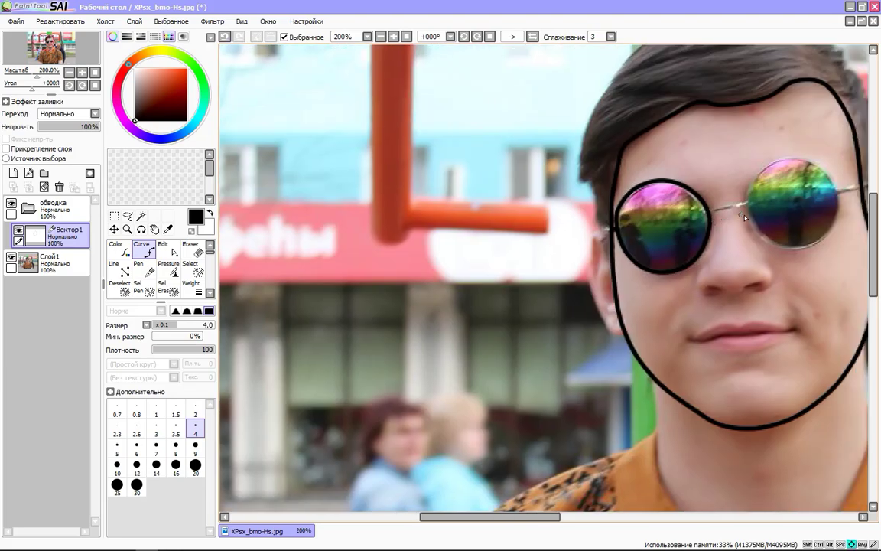
# - Trace the rest of the sunglasses with size 4 curves: the bridge, the right lens rim and the temple arm up to the face outline
pyautogui.scroll(3, 531, 287)
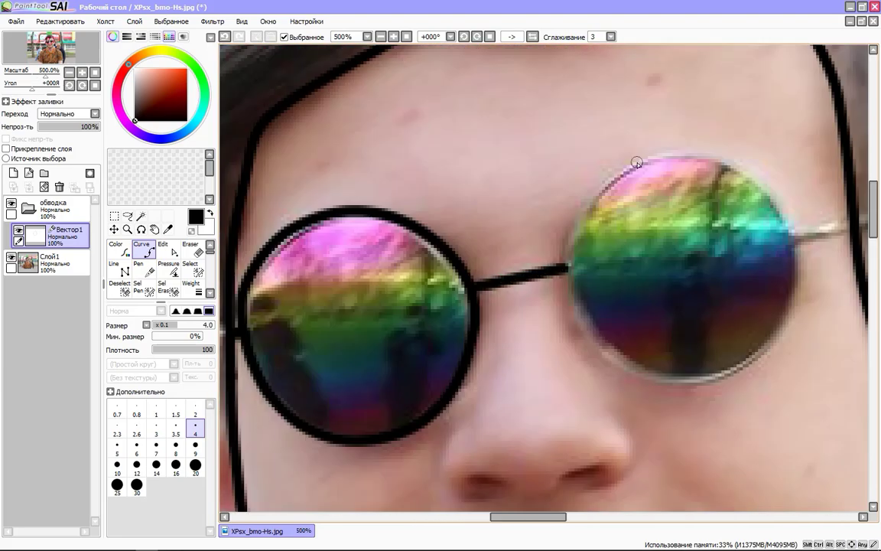
pyautogui.click(598, 192)
pyautogui.click(594, 342)
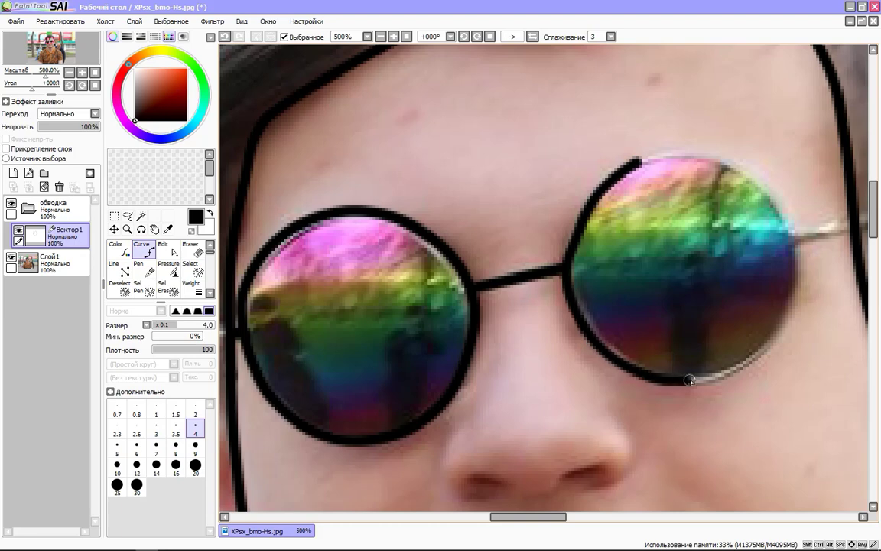
pyautogui.click(707, 379)
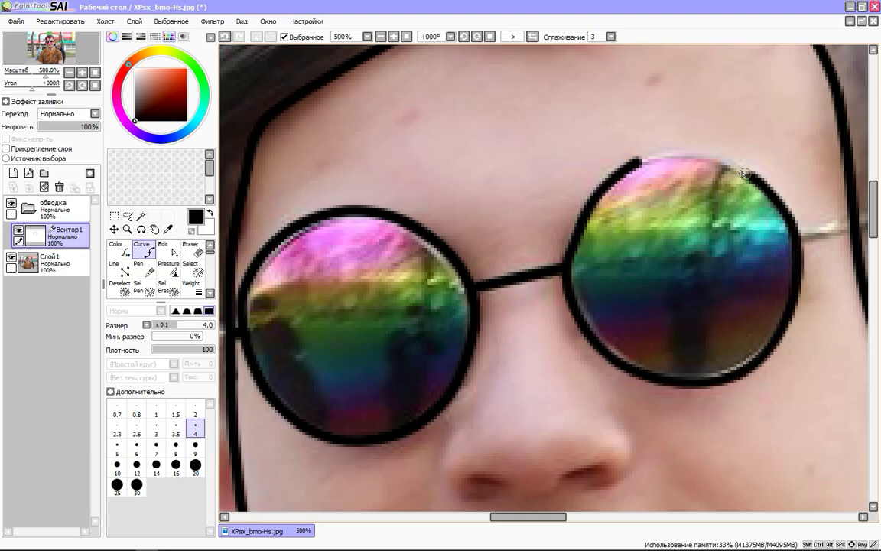
pyautogui.click(708, 157)
pyautogui.click(665, 157)
pyautogui.doubleClick(570, 290)
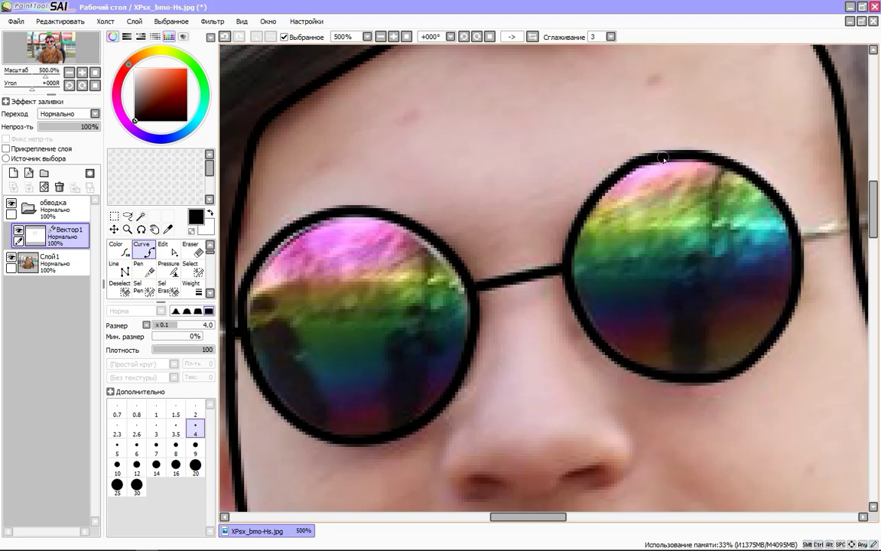
pyautogui.hscroll(3, 743, 253)
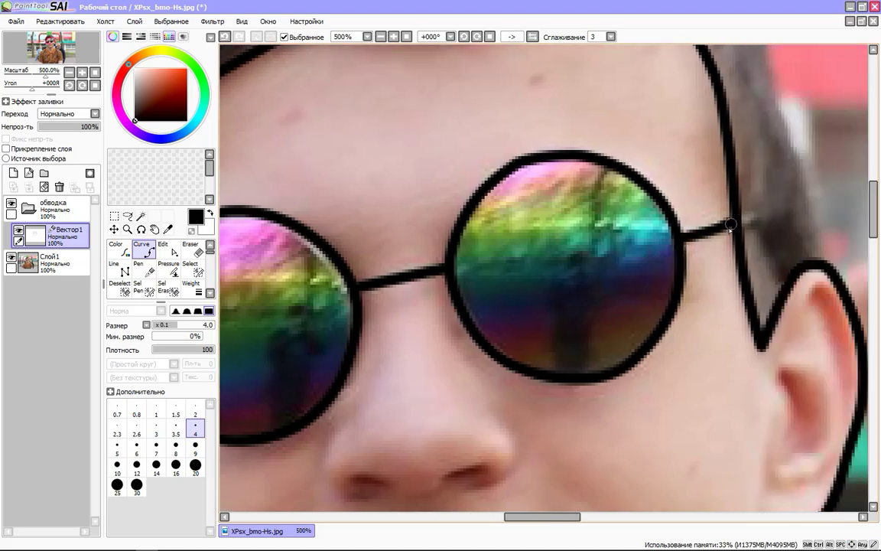
pyautogui.scroll(-3, 731, 224)
pyautogui.scroll(4, 465, 263)
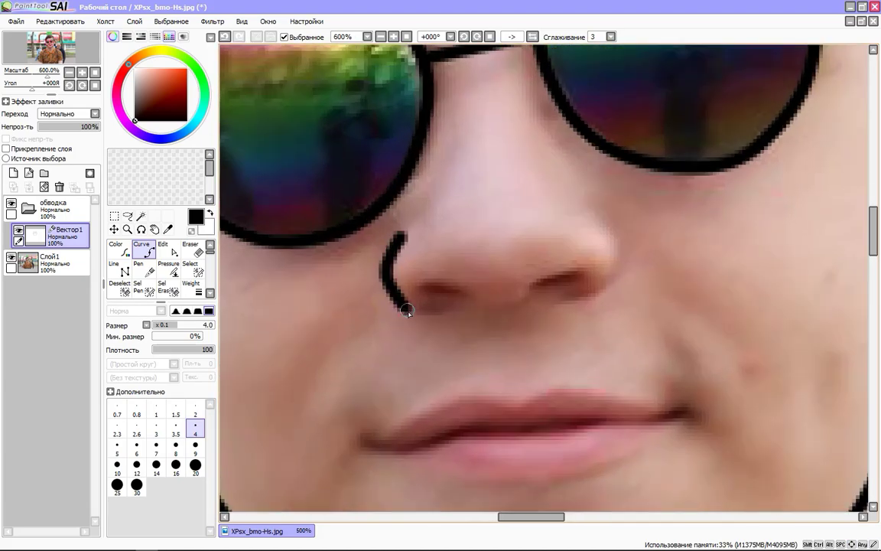
pyautogui.moveTo(407, 310); pyautogui.dragTo(436, 320)
pyautogui.moveTo(425, 285); pyautogui.dragTo(488, 305)
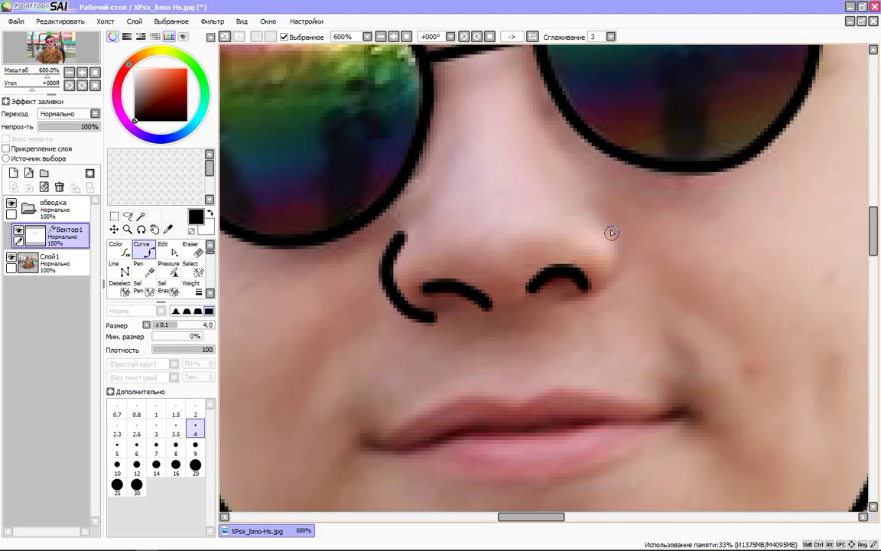
pyautogui.moveTo(585, 197)
pyautogui.mouseDown()
pyautogui.moveTo(613, 240)
pyautogui.moveTo(612, 287)
pyautogui.mouseUp()
pyautogui.scroll(-2, 596, 252)
pyautogui.moveTo(474, 264); pyautogui.dragTo(495, 212)
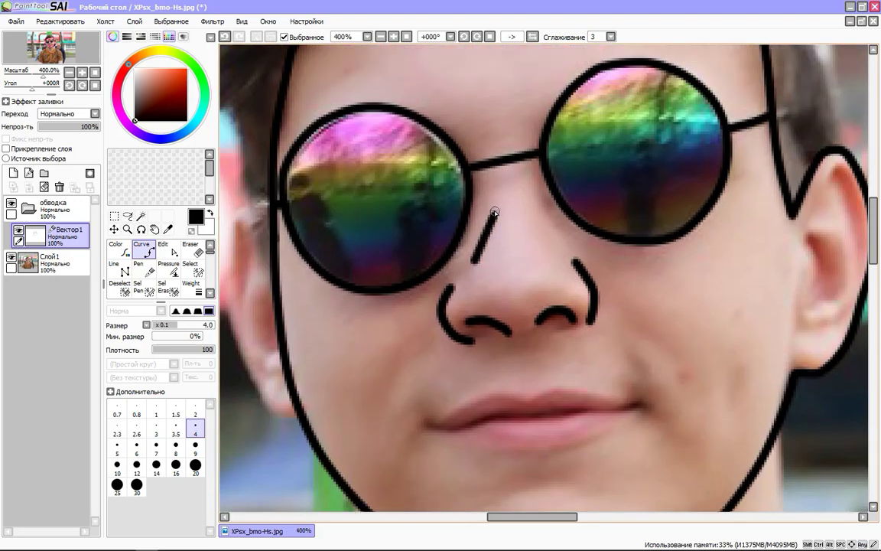
pyautogui.hotkey('ctrl', 'z')
pyautogui.hotkey('ctrl', 'z')
pyautogui.hotkey('ctrl', 'z')
pyautogui.hotkey('ctrl', 'z')
pyautogui.hotkey('ctrl', 'z')
# - Draw the nose with size 4 curves: both outer nostril edges and one continuous wavy line along the underside
pyautogui.scroll(-1, 455, 304)
pyautogui.moveTo(457, 261); pyautogui.dragTo(447, 307)
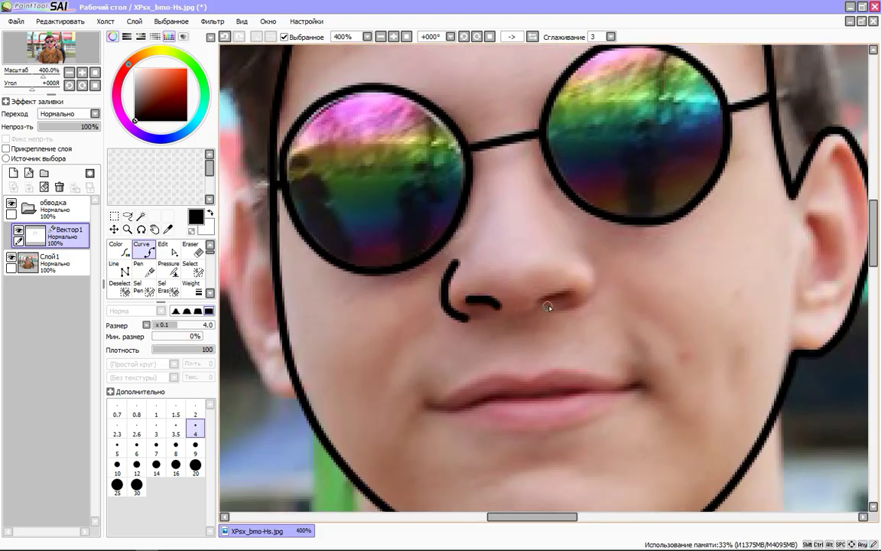
pyautogui.hotkey('ctrl', 'z')
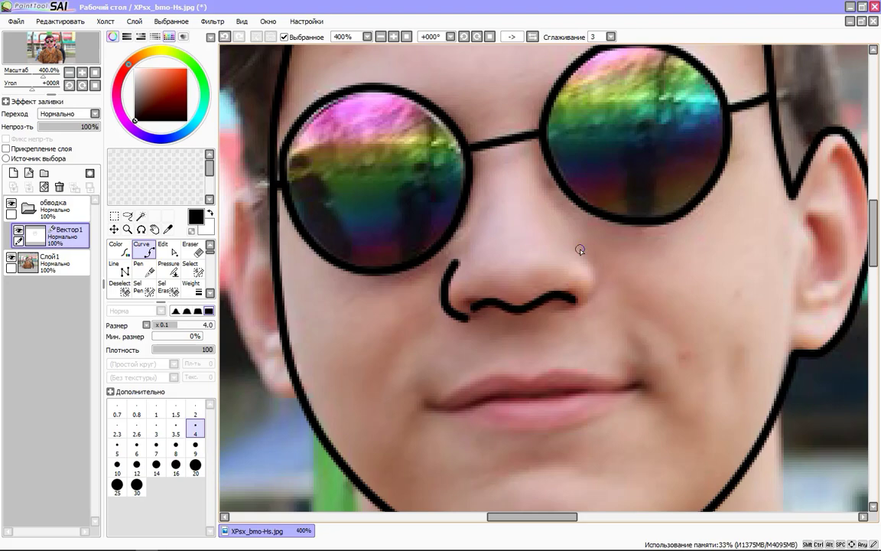
# - Reduce the line size to 2 and outline the upper lip, the lower lip and the line between them
pyautogui.scroll(-2, 591, 295)
pyautogui.scroll(3, 380, 303)
pyautogui.press('[')
pyautogui.press('[')
pyautogui.press('[')
pyautogui.press('[')
pyautogui.press('[')
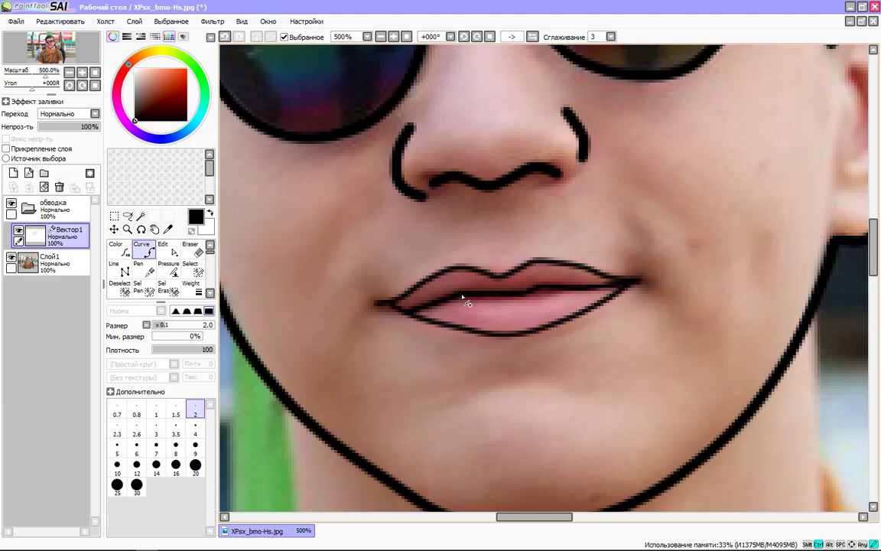
# - Trace the ear on the left side of the photo with a size 2 curve, starting and ending at the face outline
pyautogui.scroll(-4, 442, 336)
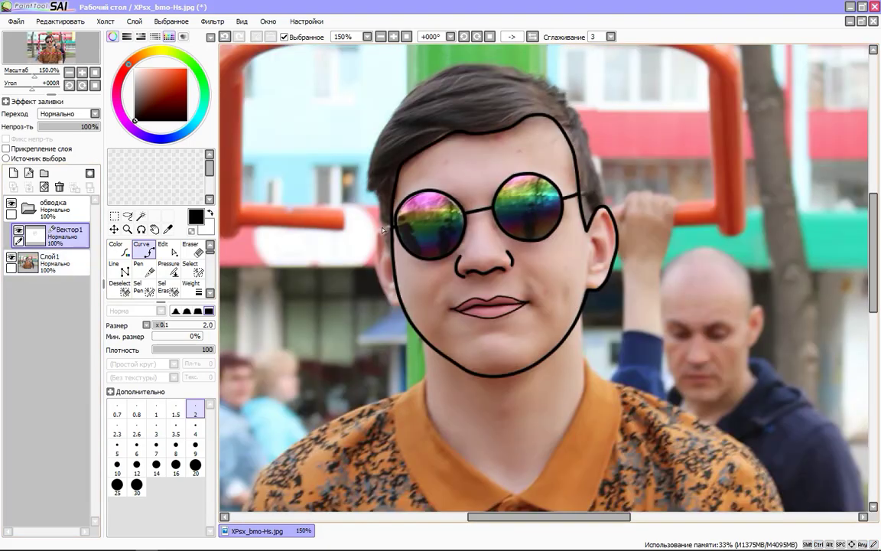
pyautogui.scroll(4, 382, 230)
pyautogui.click(290, 202)
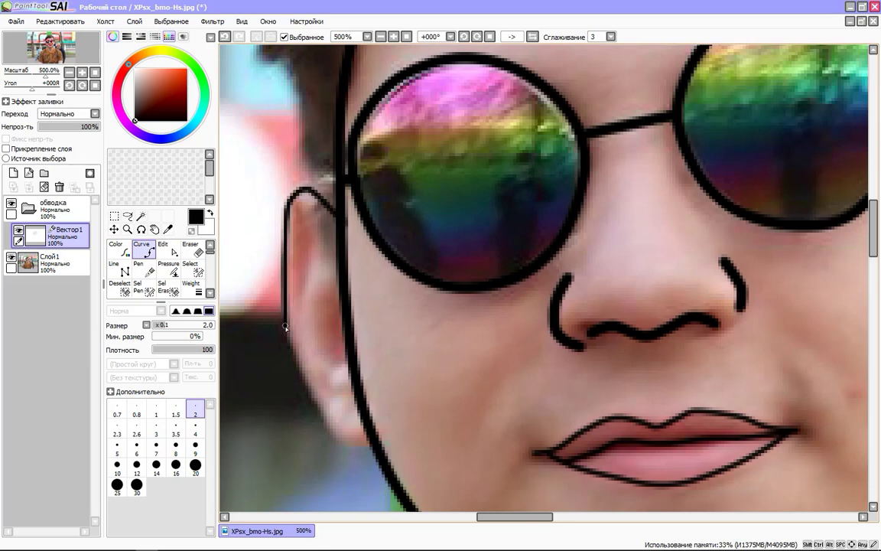
pyautogui.doubleClick(365, 445)
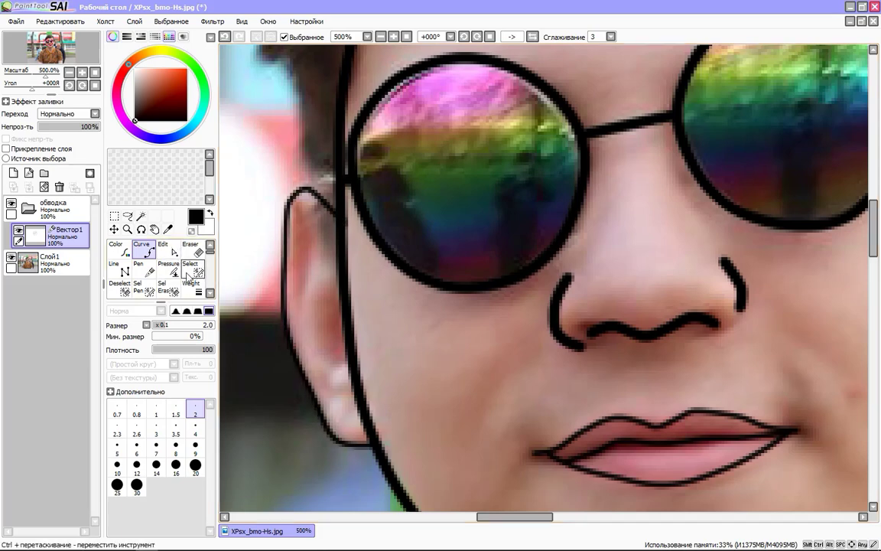
# - Thicken the left ear's outline to size 5 with the Weight tool
pyautogui.scroll(-1, 175, 274)
pyautogui.click(191, 268)
pyautogui.scroll(-4, 295, 337)
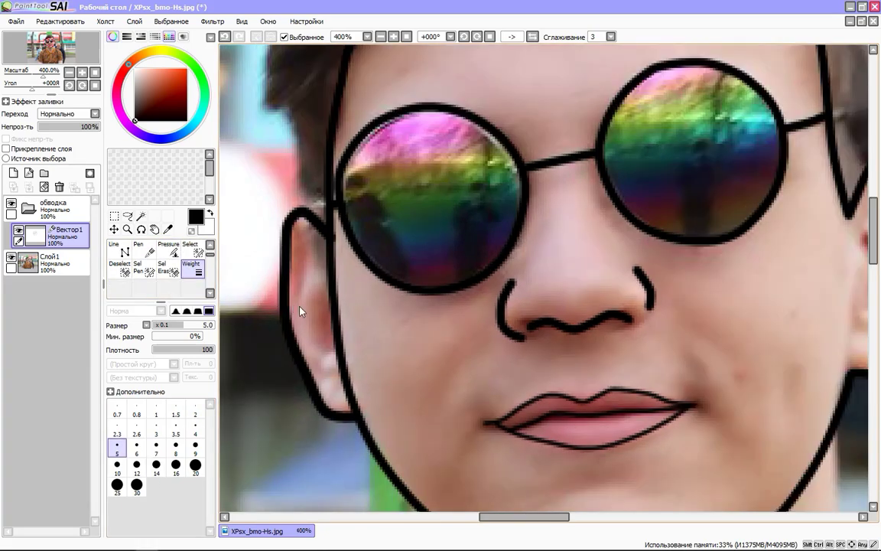
pyautogui.scroll(1, 163, 260)
# - Draw a short size 2 curve down the side of the nose bridge beside the right lens
pyautogui.click(166, 248)
pyautogui.click(142, 248)
pyautogui.scroll(4, 450, 214)
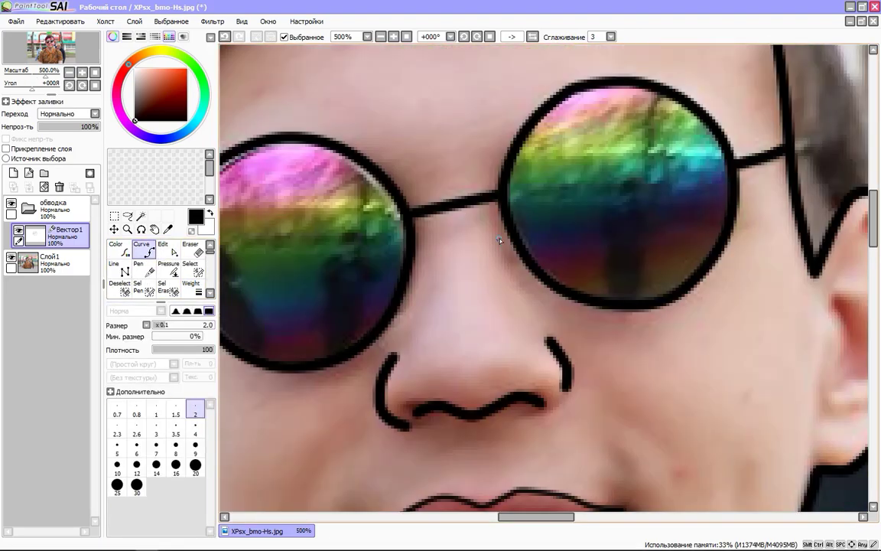
pyautogui.click(490, 221)
# - Vary the thickness of the nose lines with the Pressure tool, thinning the ends of the nostril edges and the underside line
pyautogui.click(168, 267)
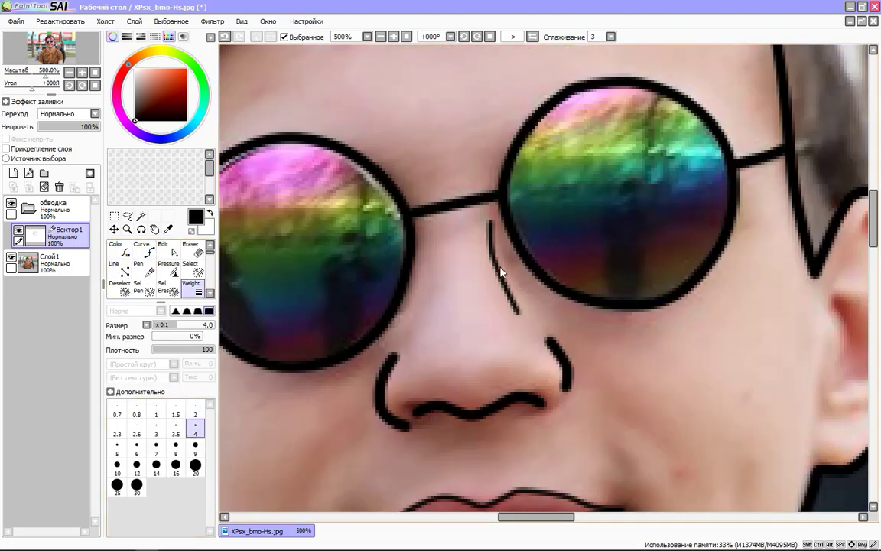
pyautogui.scroll(-5, 466, 324)
pyautogui.scroll(3, 501, 331)
pyautogui.scroll(-2, 459, 291)
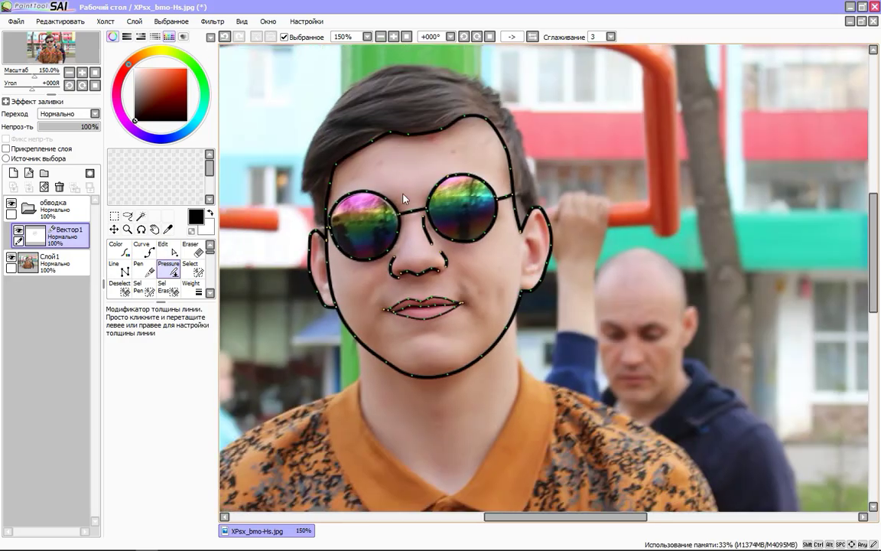
pyautogui.scroll(1, 403, 153)
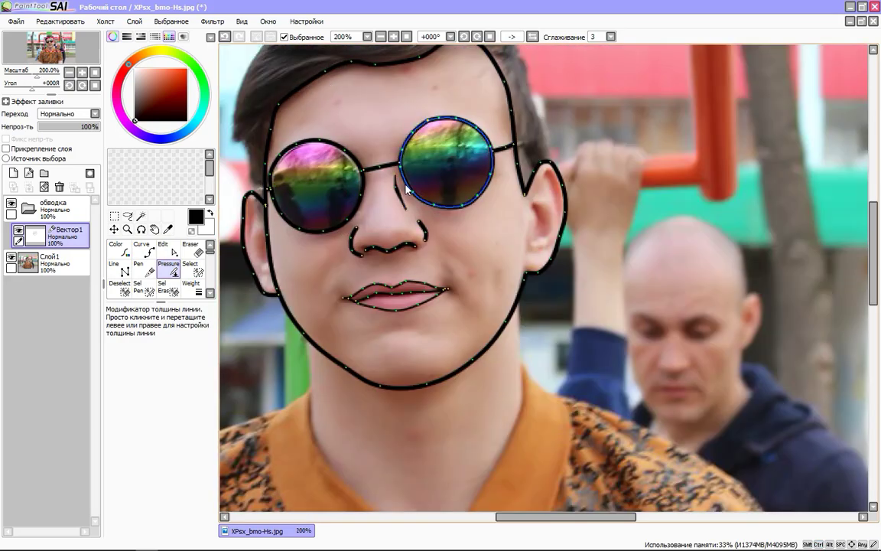
pyautogui.moveTo(412, 221); pyautogui.dragTo(401, 221)
pyautogui.scroll(3, 419, 223)
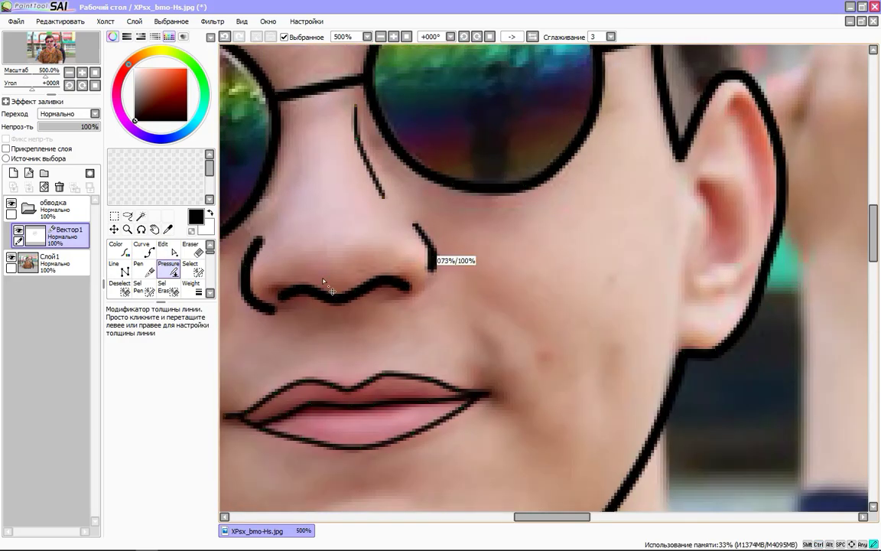
pyautogui.moveTo(322, 282)
pyautogui.mouseDown()
pyautogui.moveTo(308, 257)
pyautogui.moveTo(29, 308)
pyautogui.mouseUp()
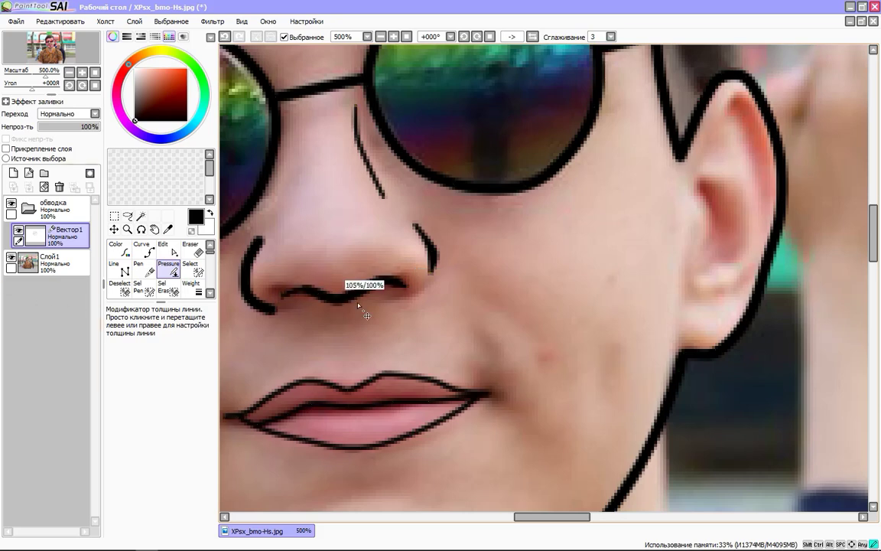
pyautogui.moveTo(335, 283); pyautogui.dragTo(36, 284)
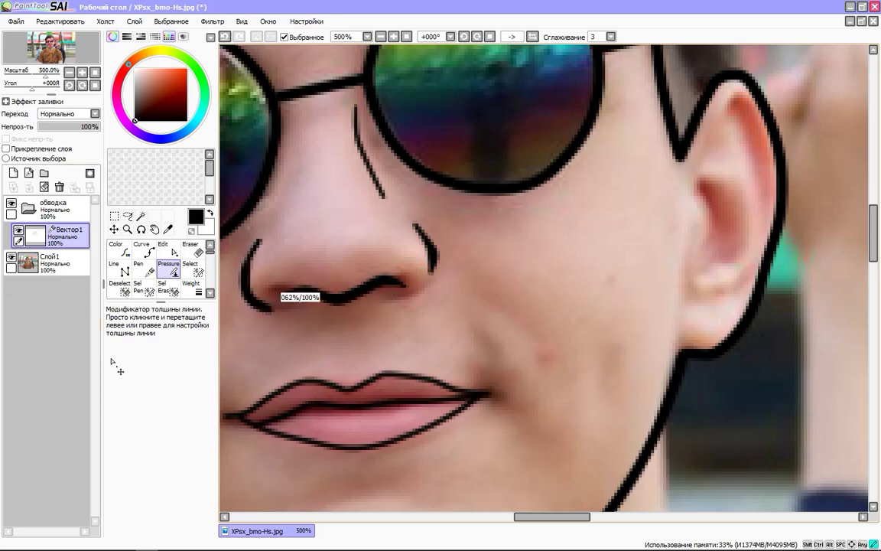
pyautogui.moveTo(112, 361)
pyautogui.mouseDown()
pyautogui.moveTo(250, 289)
pyautogui.moveTo(229, 260)
pyautogui.mouseUp()
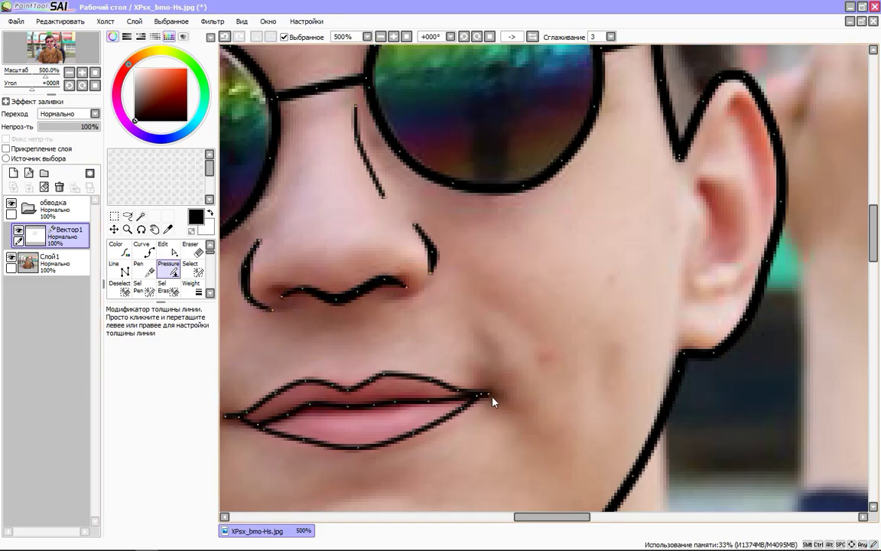
# - Adjust the line pressure at the anchor points of the lip outline
pyautogui.moveTo(187, 419); pyautogui.dragTo(187, 419)
pyautogui.scroll(3, 336, 413)
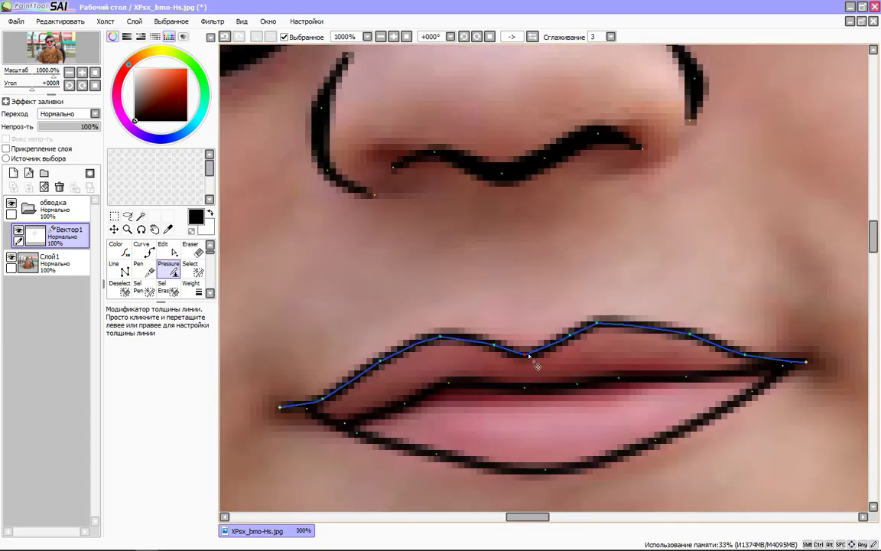
pyautogui.scroll(-4, 527, 403)
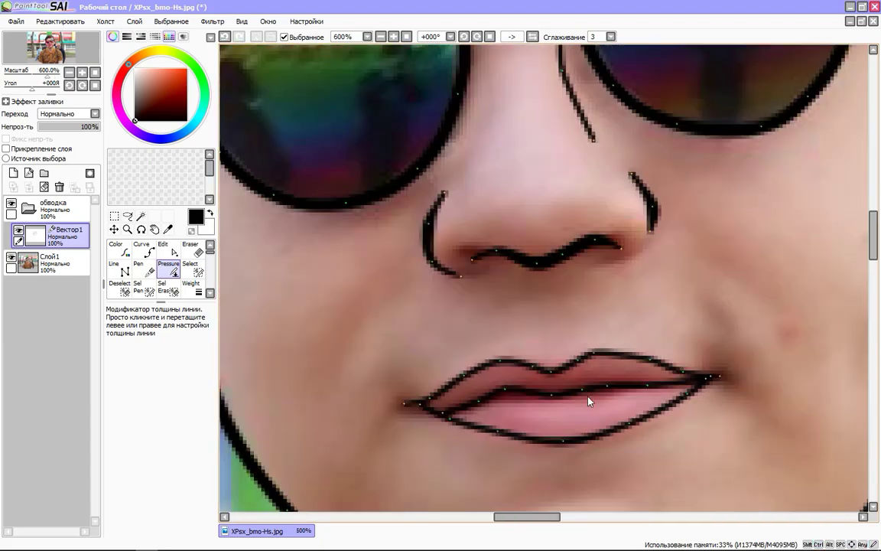
pyautogui.scroll(-1, 663, 164)
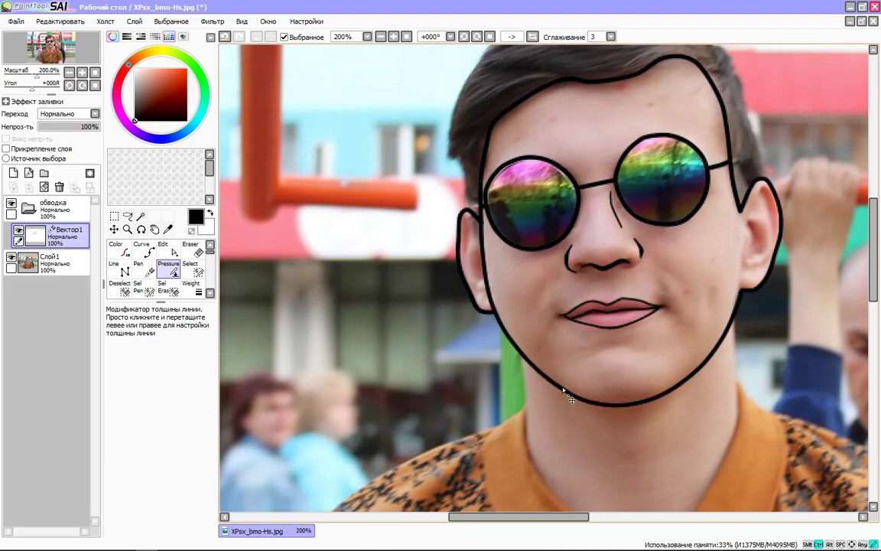
# - Adjust the line pressure at the anchor points of the left ear's outline
pyautogui.scroll(1, 565, 388)
pyautogui.scroll(3, 371, 255)
pyautogui.scroll(2, 371, 255)
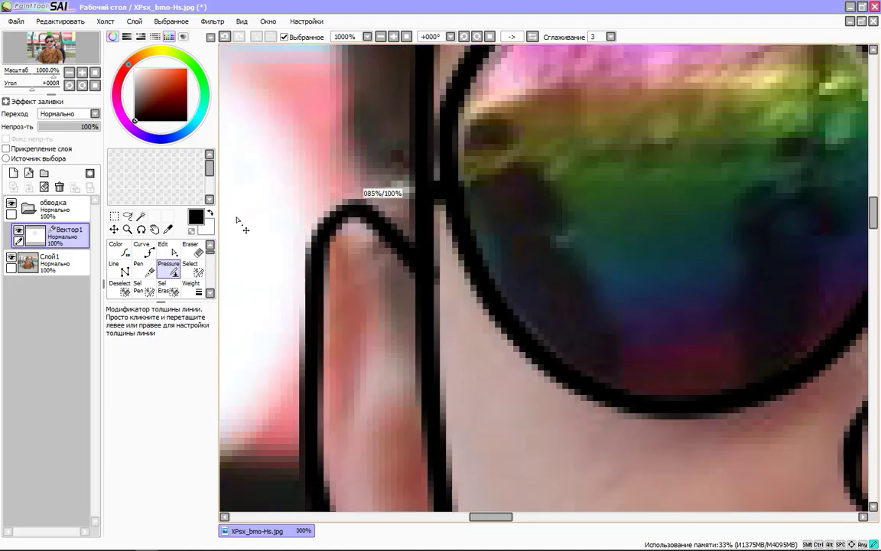
pyautogui.hotkey('alt', 'Tab')
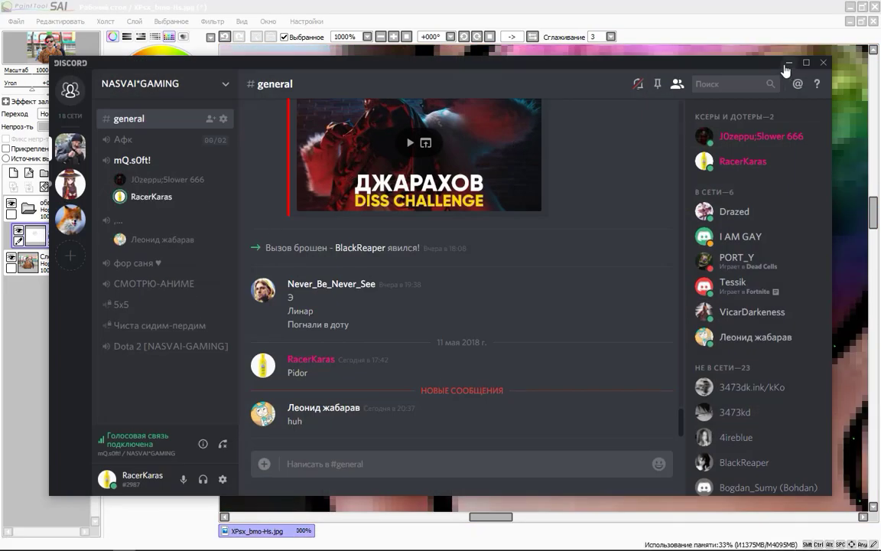
pyautogui.hotkey('alt', 'Tab')
# - Draw two size 2 curves for the inner folds of the right ear, tapering the first with the Pressure tool
pyautogui.scroll(-4, 419, 266)
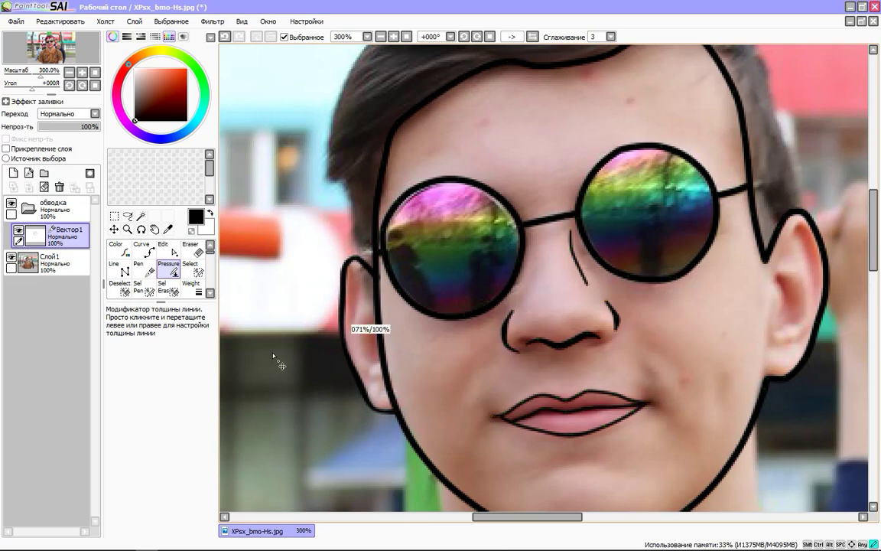
pyautogui.click(142, 248)
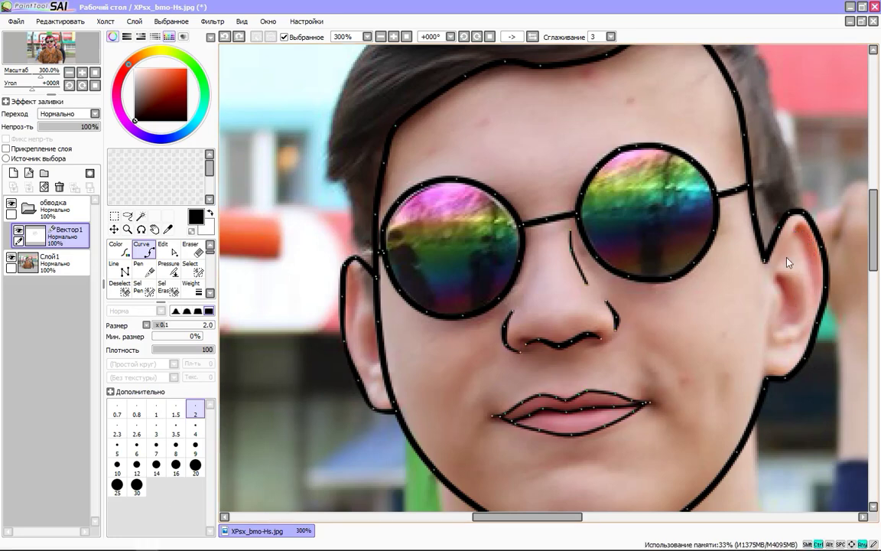
pyautogui.click(168, 268)
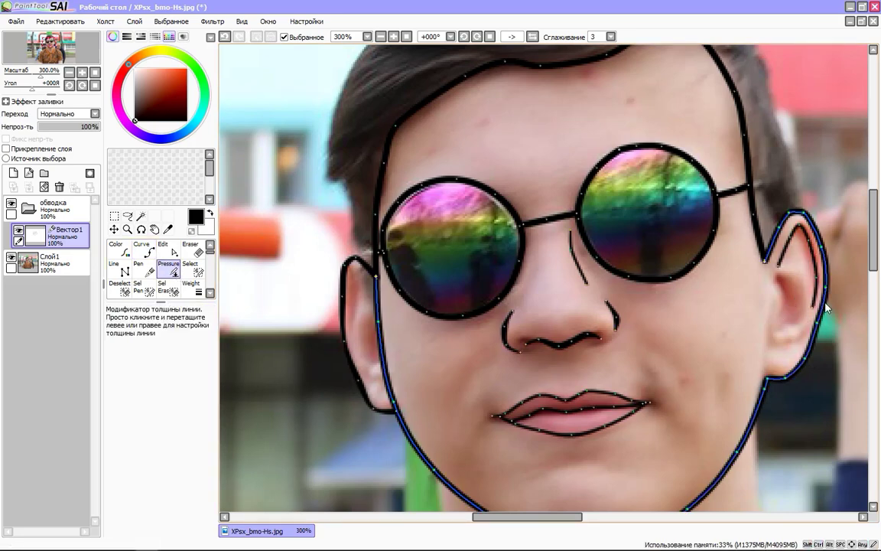
pyautogui.click(142, 249)
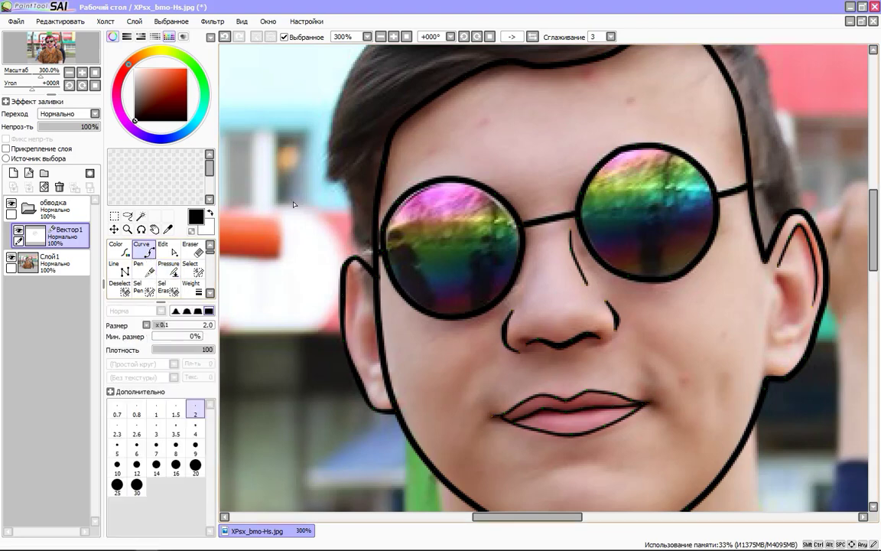
pyautogui.click(168, 268)
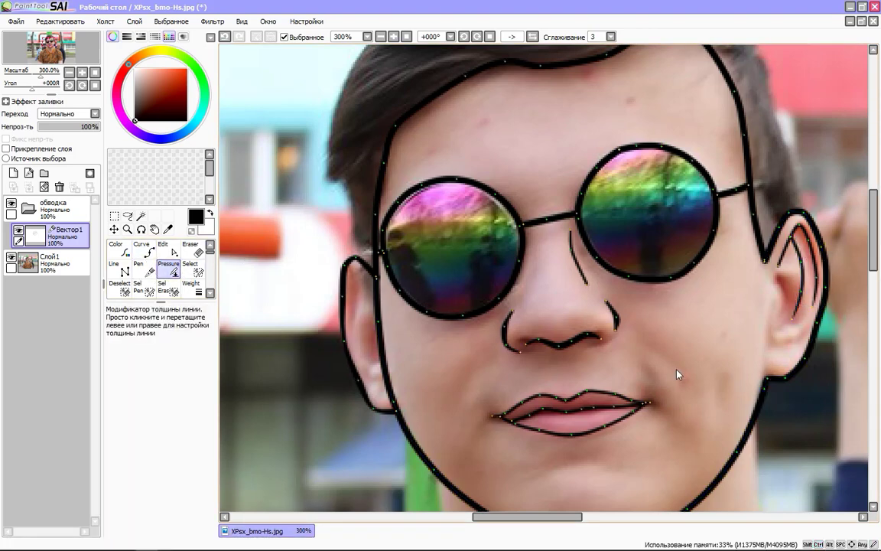
# - Adjust the line pressure of the right ear's innermost fold, thinning its lower end and thickening its upper end to 125%
pyautogui.scroll(5, 795, 260)
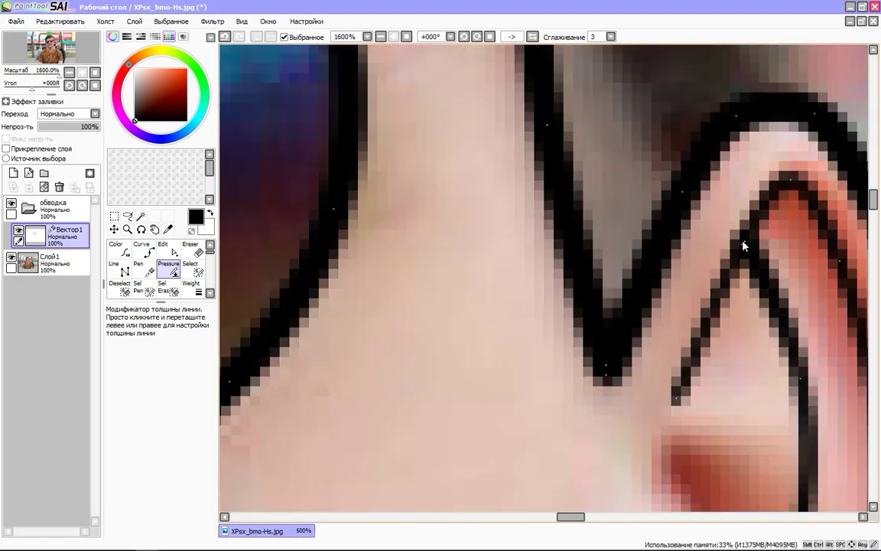
pyautogui.scroll(-5, 799, 260)
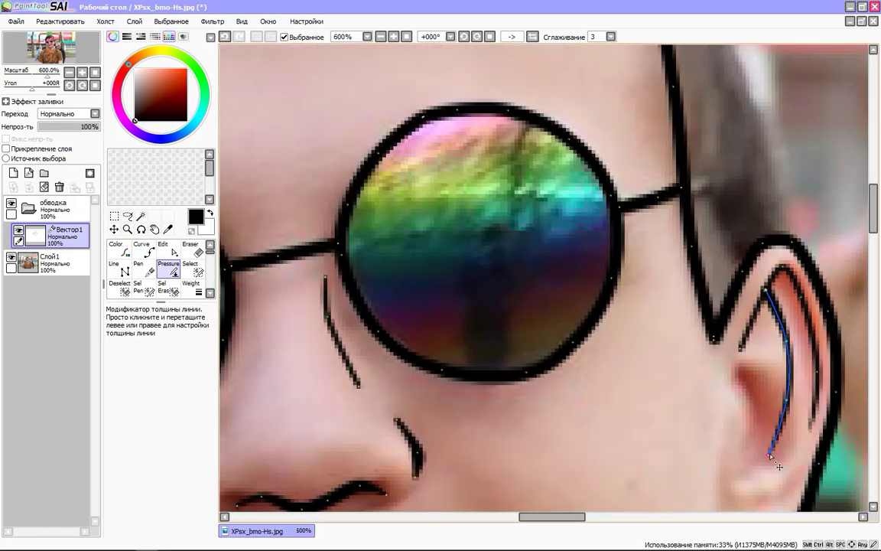
pyautogui.moveTo(765, 287); pyautogui.dragTo(771, 274)
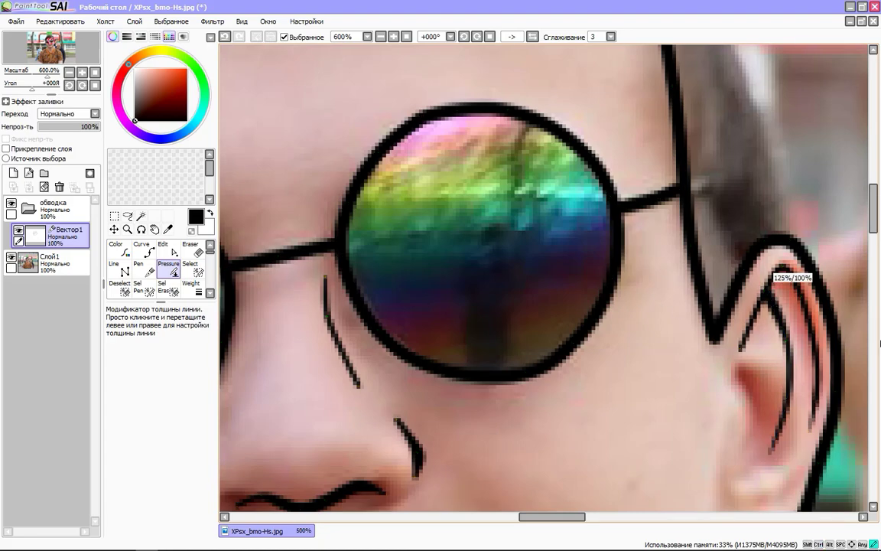
# - Draw the inner folds of the left ear with size 2 curves and taper their ends with the Pressure tool
pyautogui.click(142, 250)
pyautogui.scroll(-5, 649, 360)
pyautogui.scroll(4, 504, 327)
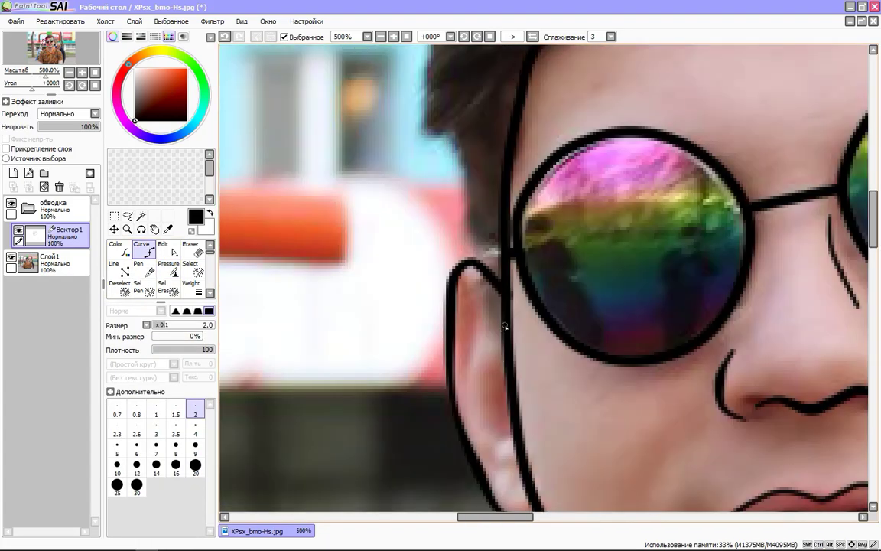
pyautogui.click(497, 442)
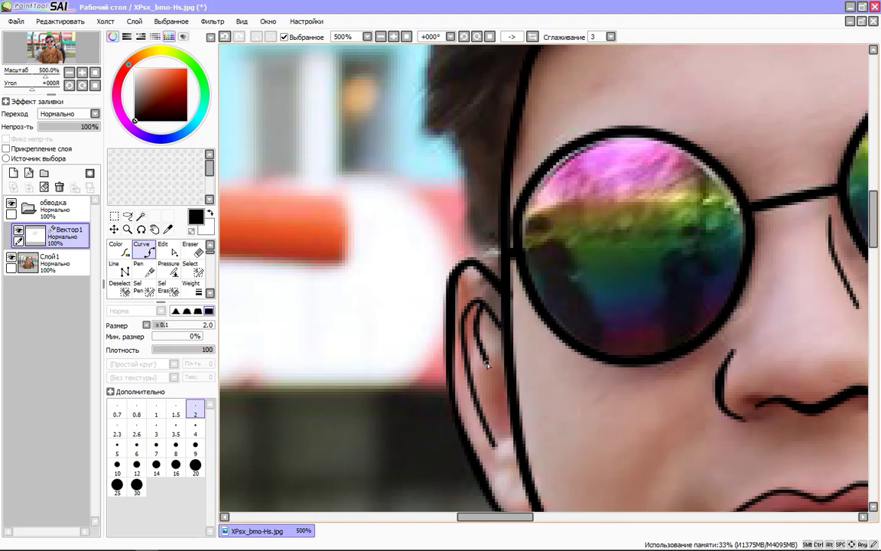
pyautogui.click(169, 268)
pyautogui.moveTo(465, 304); pyautogui.dragTo(436, 307)
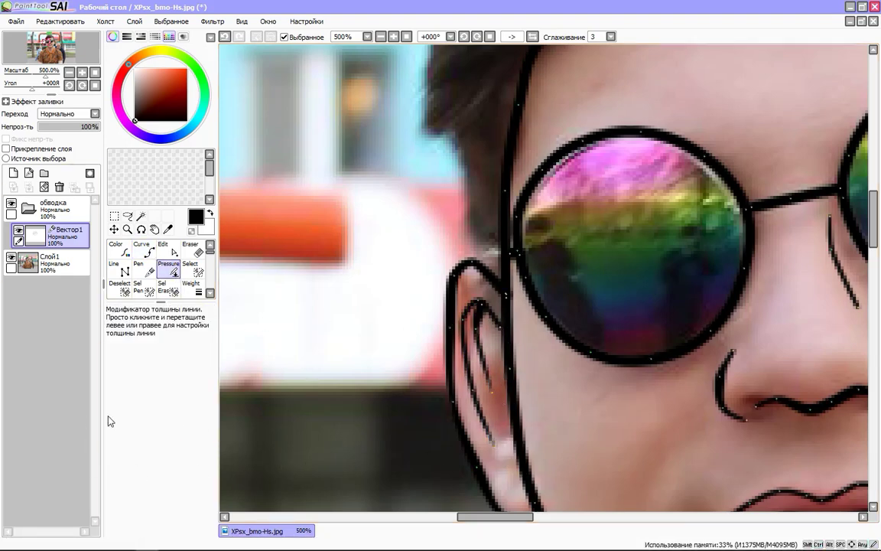
# - Hide the photo layer to examine the line art of the face on its own, and show the photo again
pyautogui.click(121, 268)
pyautogui.click(140, 252)
pyautogui.click(195, 413)
pyautogui.click(11, 262)
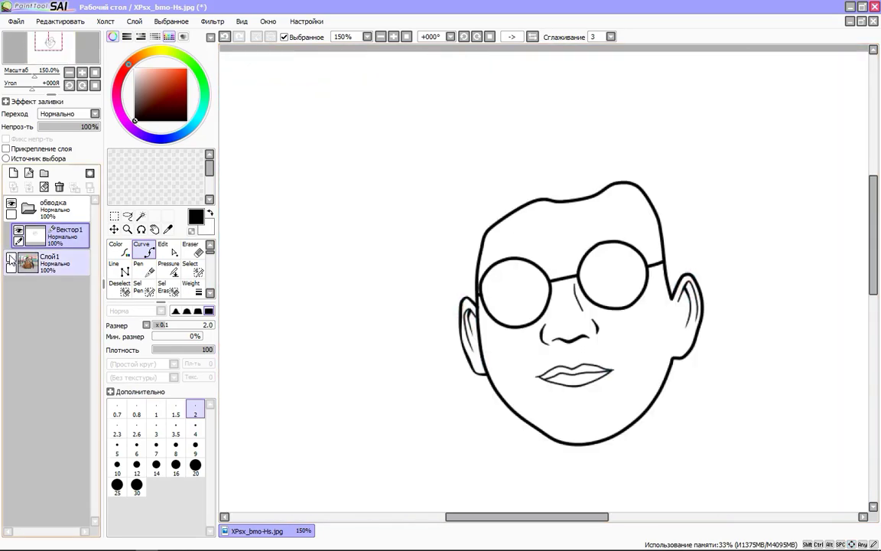
pyautogui.scroll(4, 522, 413)
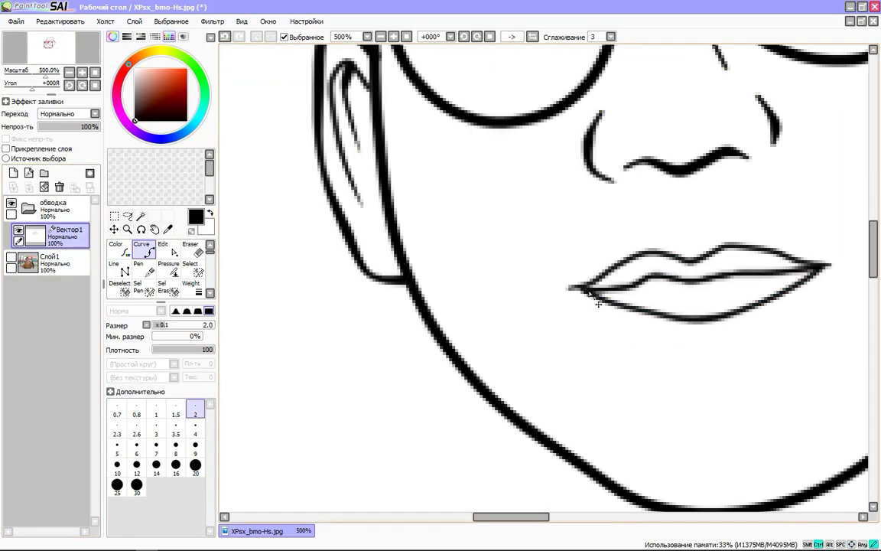
pyautogui.scroll(-3, 734, 281)
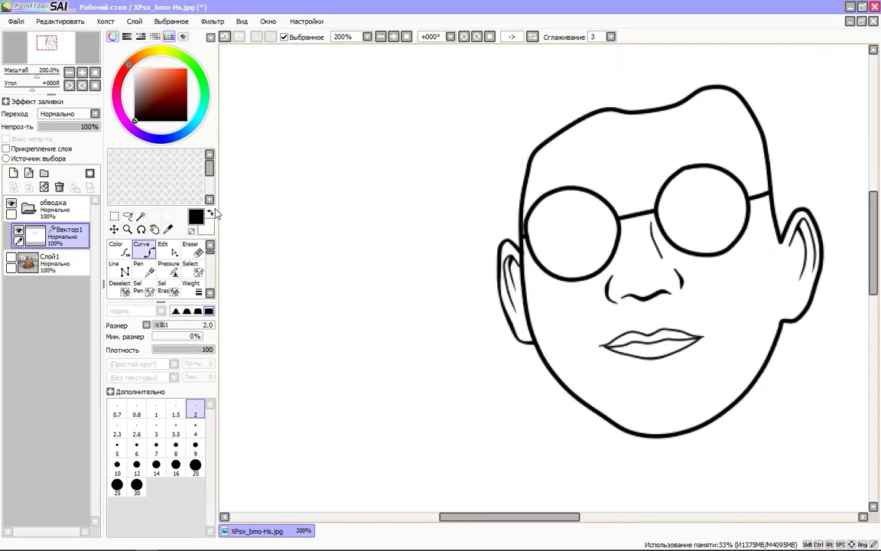
pyautogui.click(12, 261)
# - Outline both sides of the neck down to the point of the collar opening with size 4 curves
pyautogui.click(195, 432)
pyautogui.moveTo(325, 382); pyautogui.dragTo(310, 210)
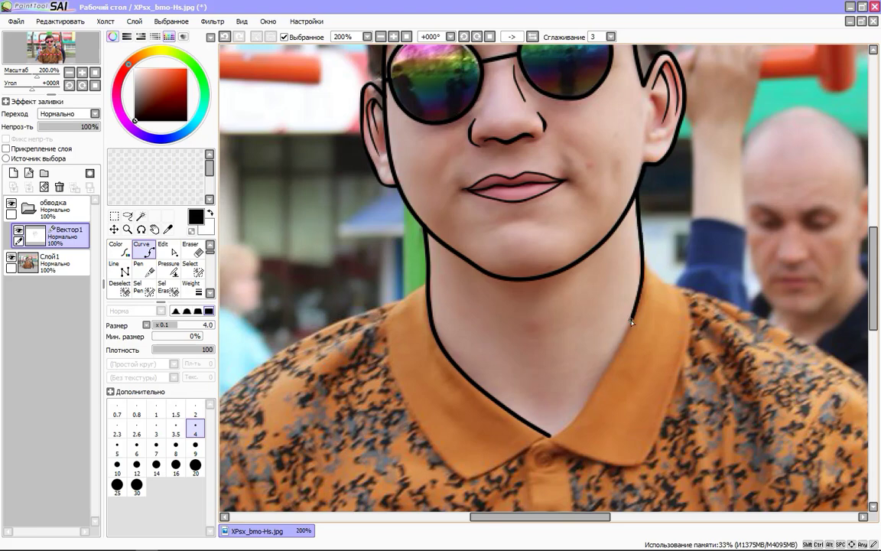
pyautogui.scroll(-2, 551, 436)
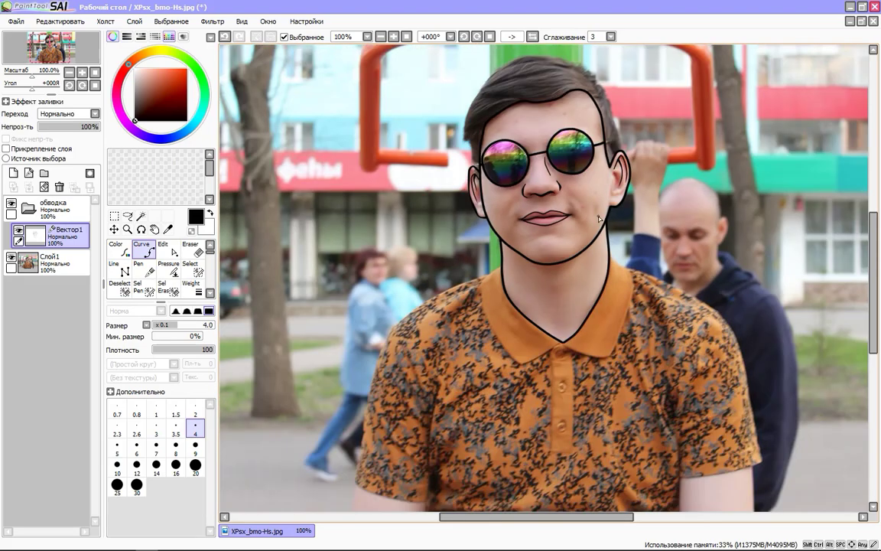
# - Draw a size 4 drip outline running down the cheek from beneath each sunglasses lens
pyautogui.scroll(2, 404, 227)
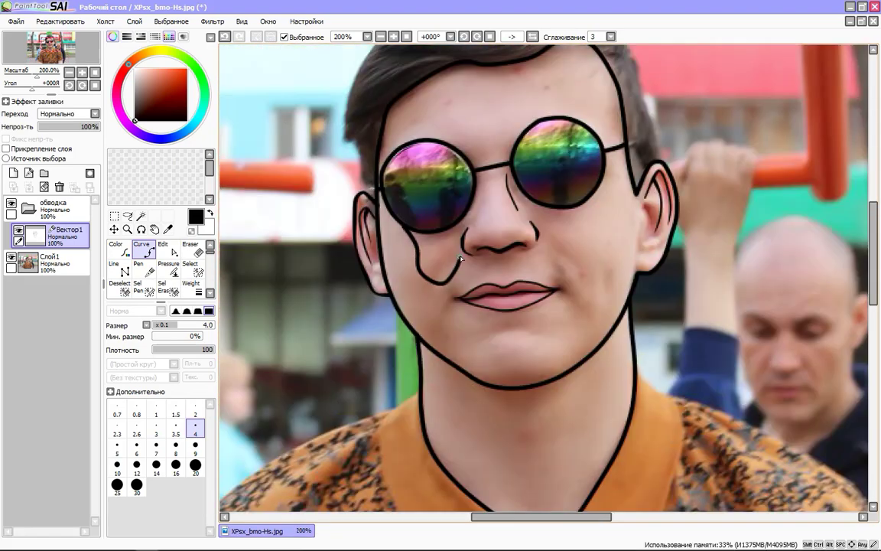
pyautogui.click(457, 235)
pyautogui.click(543, 216)
pyautogui.click(578, 237)
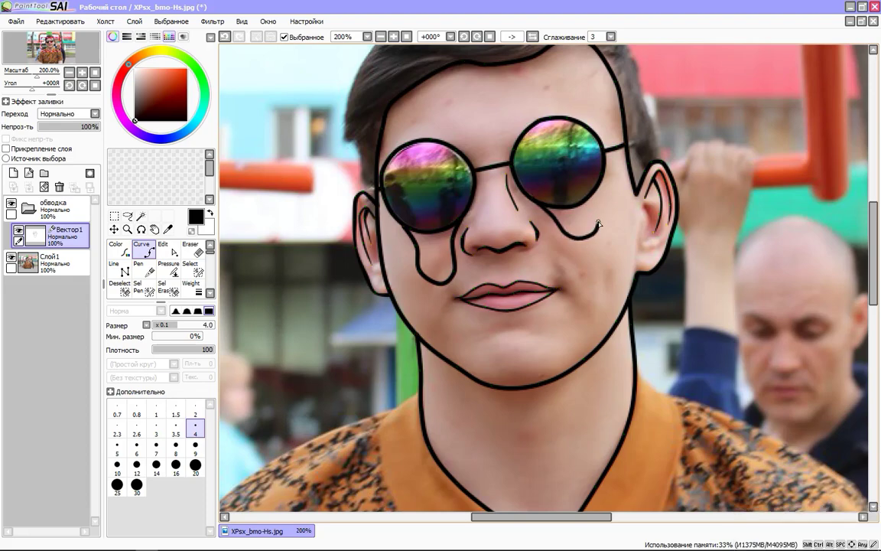
# - Create a new layer folder below the обводка folder and name it заливка
pyautogui.click(32, 213)
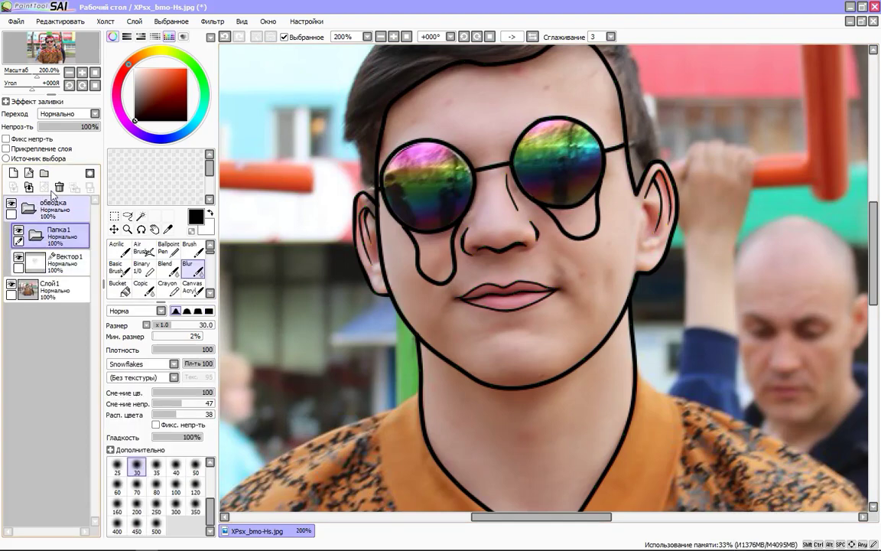
pyautogui.click(32, 212)
pyautogui.click(45, 173)
pyautogui.doubleClick(58, 230)
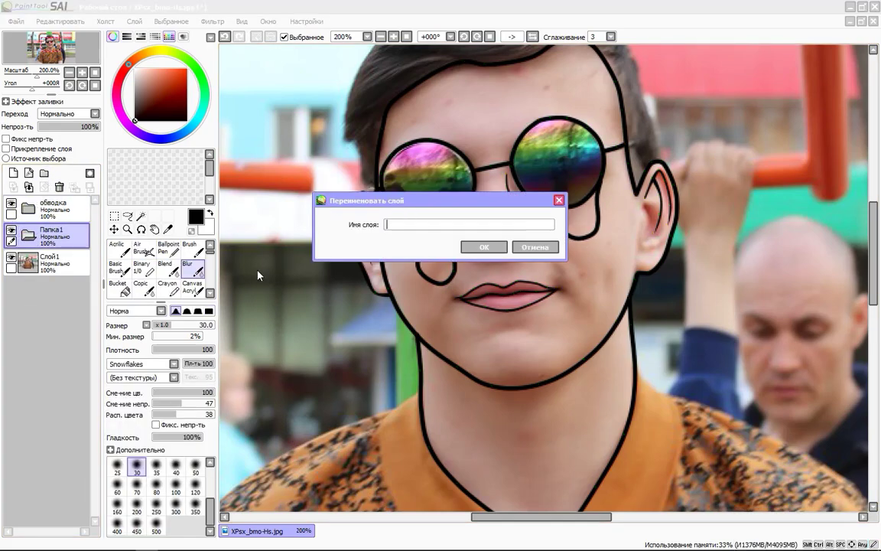
pyautogui.write('заливка')
pyautogui.press('Return')
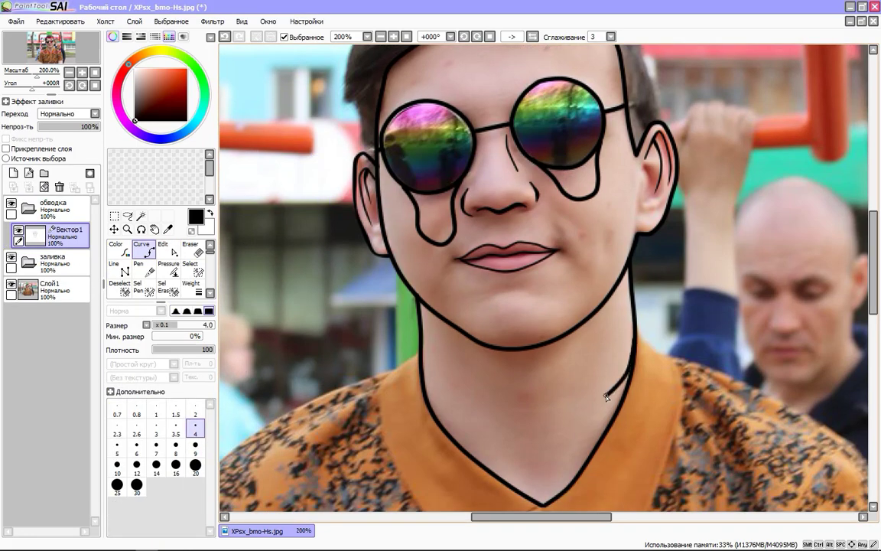
# - Add a short size 4 crease at the right side of the neck and taper its free end to 0% pressure
pyautogui.press('ctrl')
pyautogui.press('p')
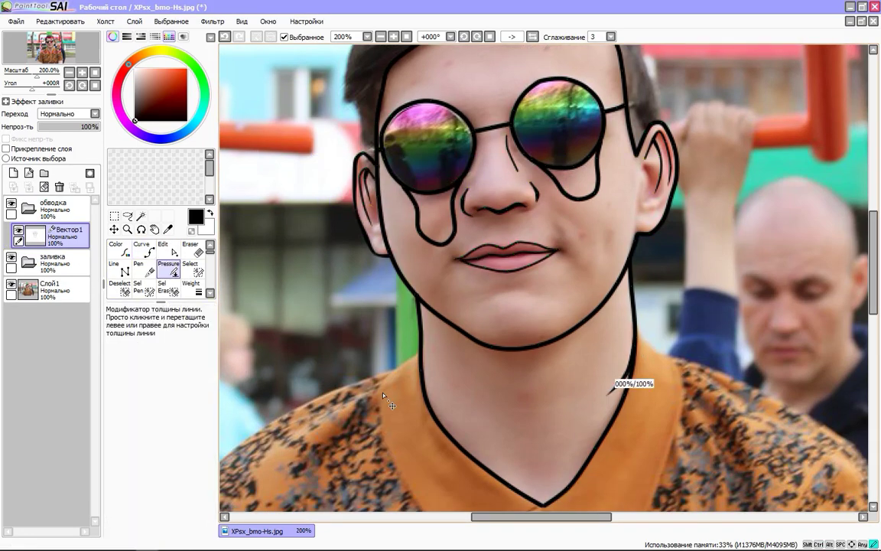
pyautogui.scroll(3, 387, 398)
pyautogui.scroll(-5, 400, 300)
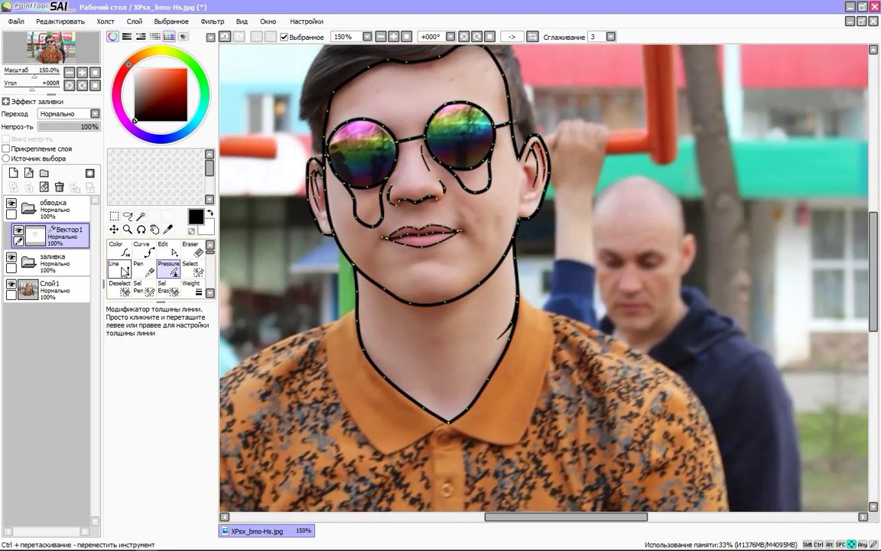
# - Add a new empty layer inside the заливка folder
pyautogui.click(122, 272)
pyautogui.click(46, 242)
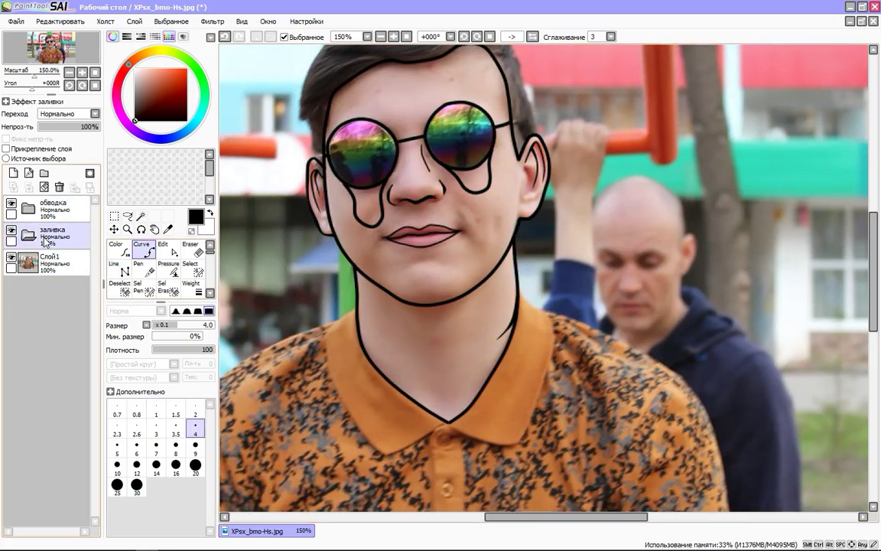
pyautogui.hotkey('ctrl', 'y')
pyautogui.hotkey('ctrl', 'y')
# - Select the face, forehead, neck and both ears on the vector outline layer with the Magic Wand, leaving out lenses, drips and lips
pyautogui.press('w')
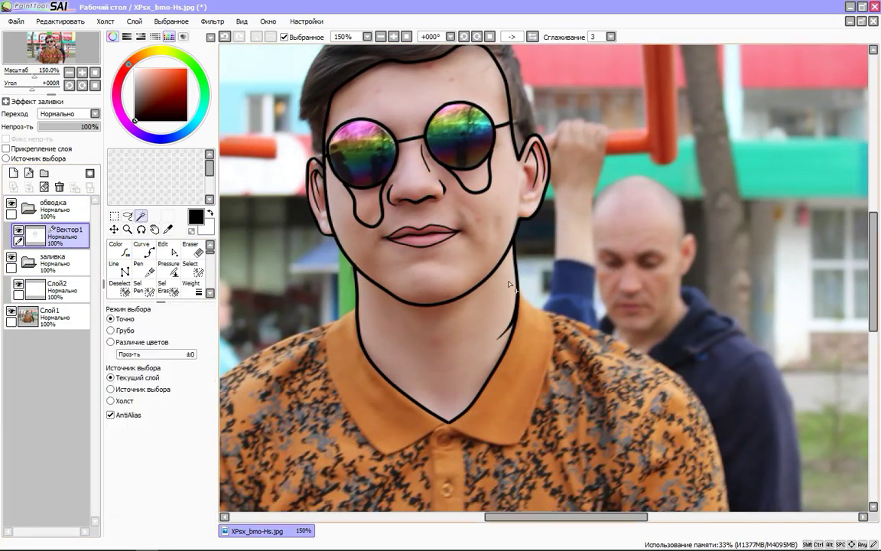
pyautogui.click(509, 285)
pyautogui.scroll(5, 518, 406)
pyautogui.scroll(-6, 505, 384)
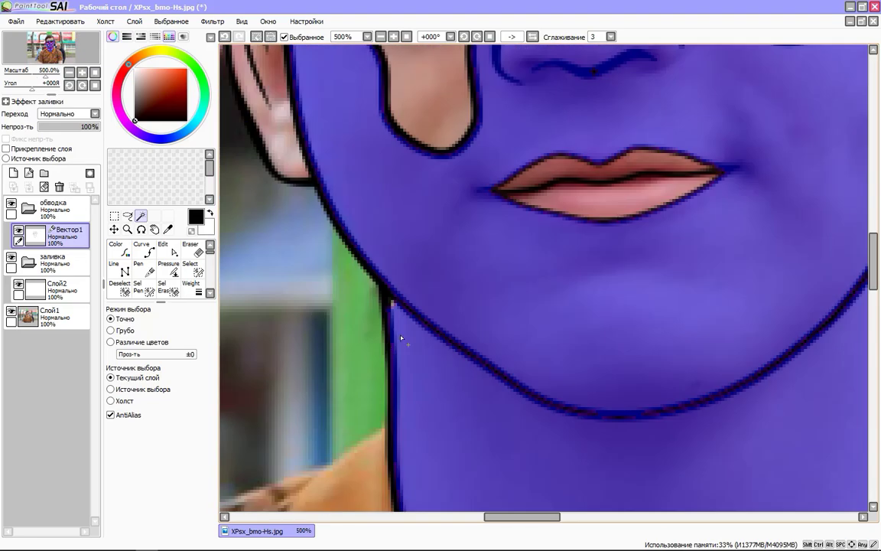
pyautogui.scroll(5, 374, 291)
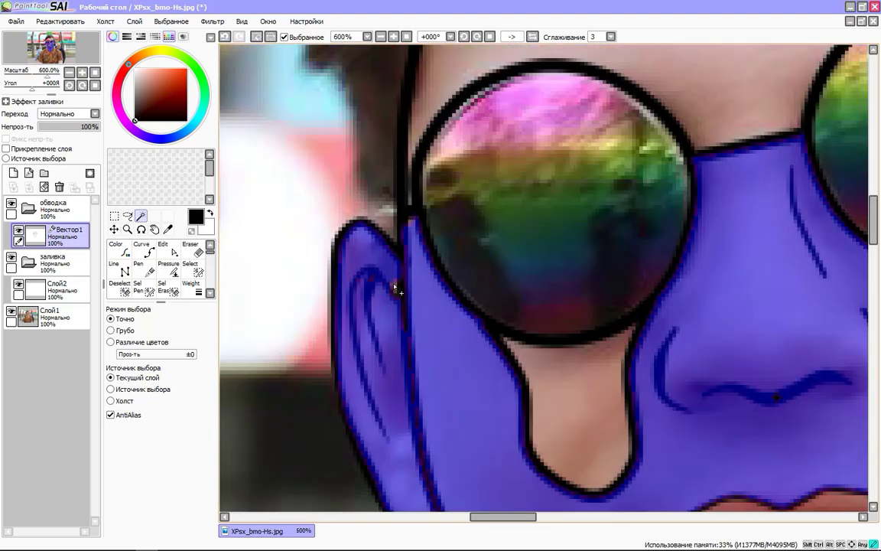
pyautogui.scroll(-4, 396, 287)
pyautogui.scroll(4, 419, 238)
pyautogui.scroll(-6, 419, 251)
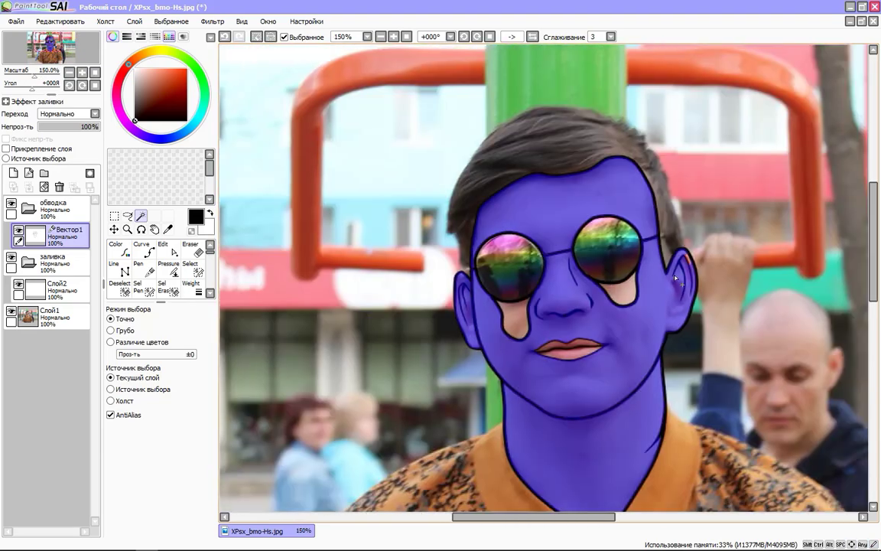
pyautogui.scroll(5, 676, 278)
pyautogui.scroll(-5, 647, 267)
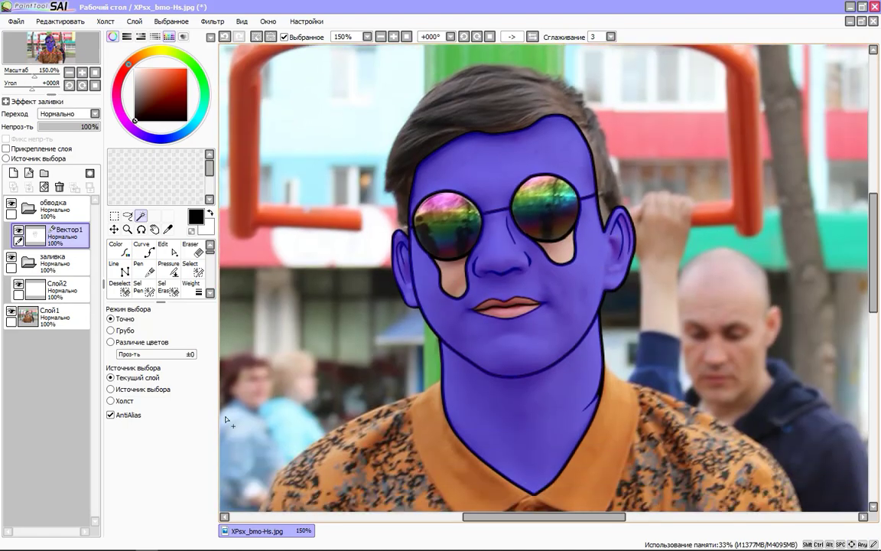
# - Fill the selected skin areas with pink on the new layer in the заливка folder
pyautogui.click(47, 289)
pyautogui.click(119, 107)
pyautogui.click(163, 92)
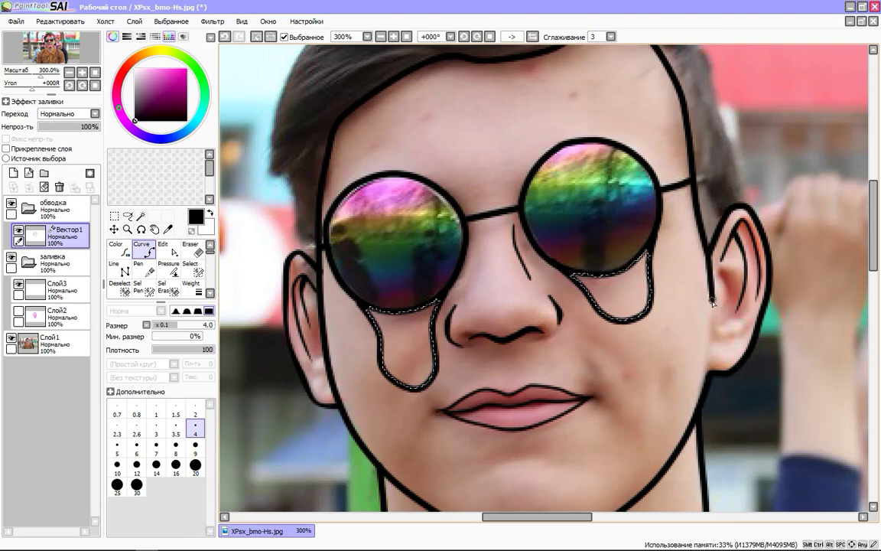
# - Show the pink skin layer, paint the selected drip shapes dark magenta on it, and clear the selection
pyautogui.click(54, 310)
pyautogui.click(19, 310)
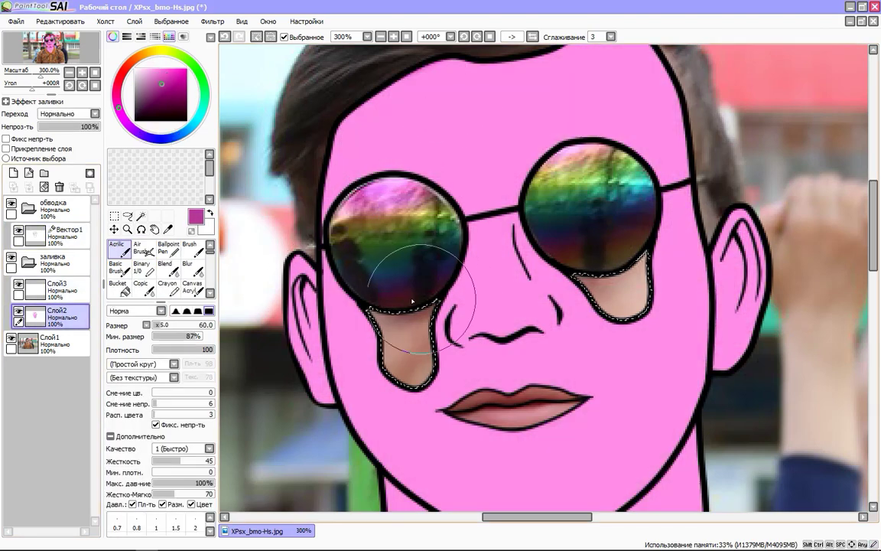
pyautogui.click(419, 338)
pyautogui.hotkey('ctrl', 'd')
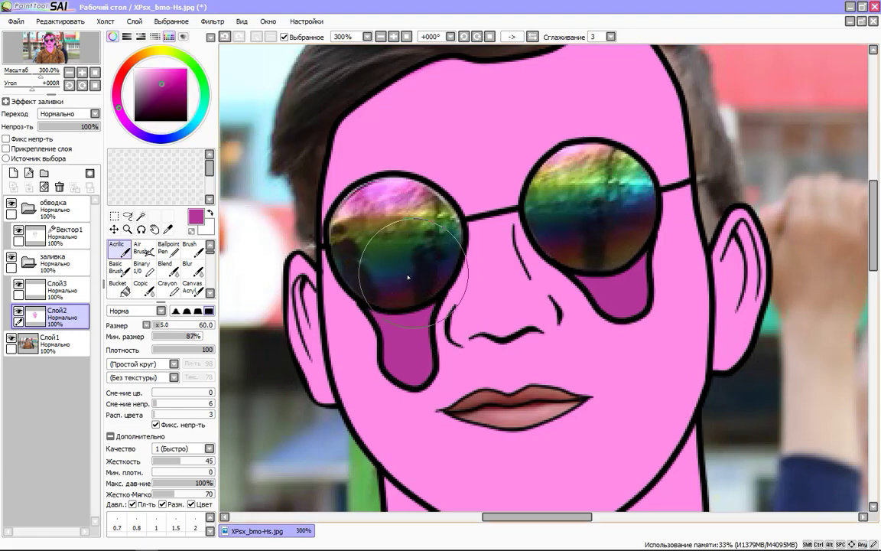
# - Add another layer above the skin fill and select both sunglasses lenses on the vector outline layer with the Magic Wand
pyautogui.scroll(-3, 268, 329)
pyautogui.scroll(2, 265, 311)
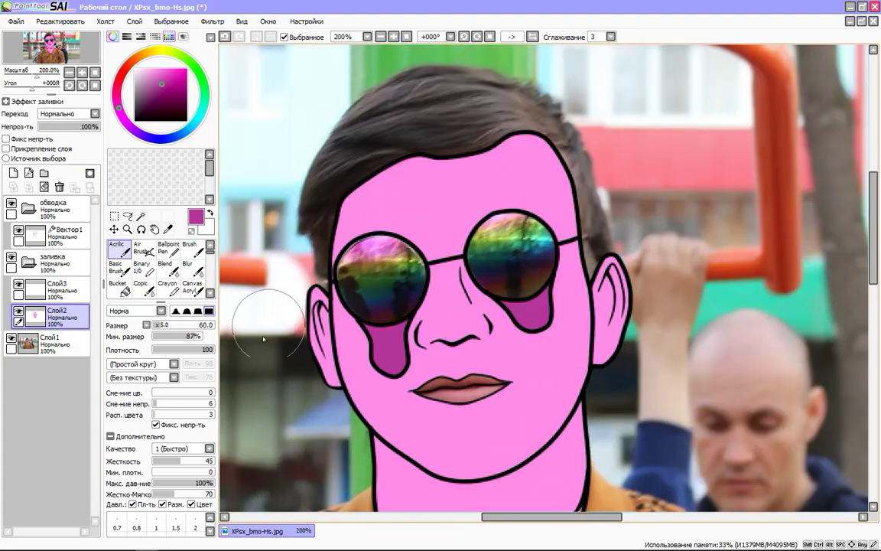
pyautogui.moveTo(105, 543)
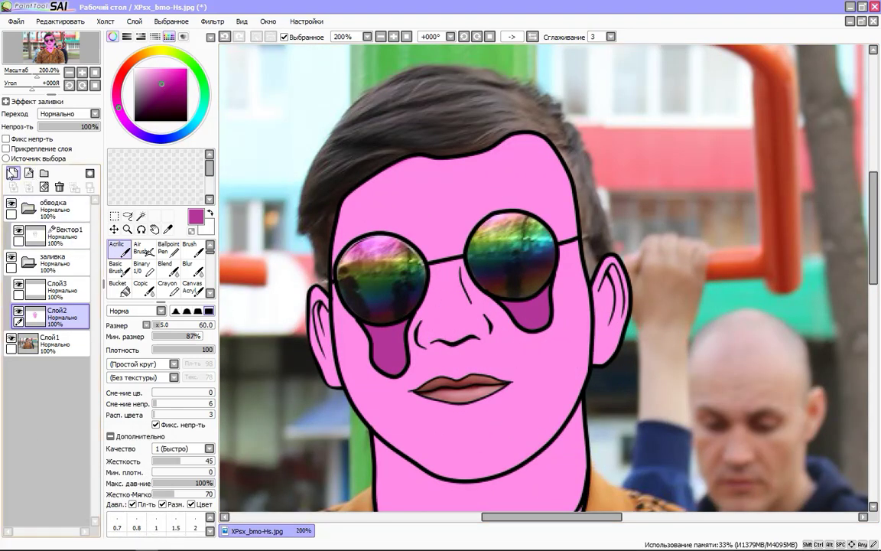
pyautogui.click(13, 173)
pyautogui.click(61, 233)
pyautogui.click(140, 216)
pyautogui.click(378, 275)
pyautogui.click(520, 251)
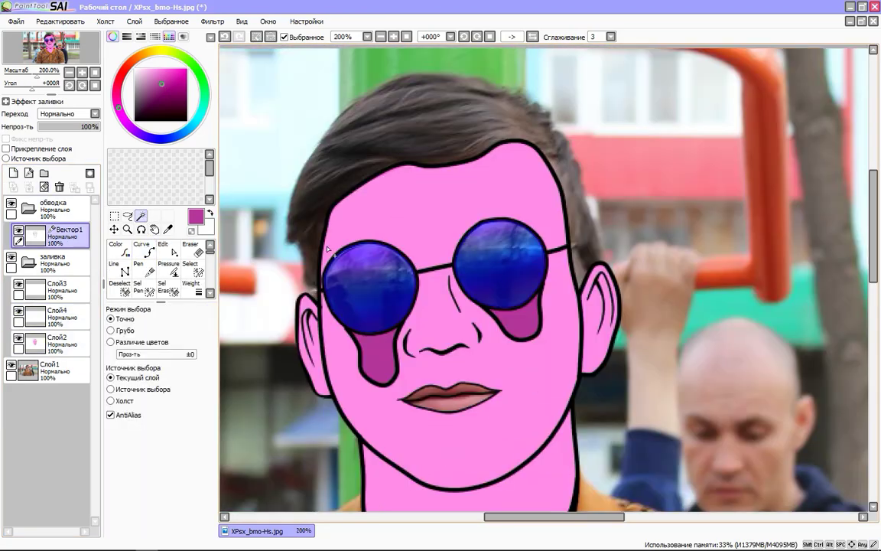
# - Paint both selected sunglasses lenses light grey on the layer above the drip fill and clear the selection
pyautogui.click(53, 289)
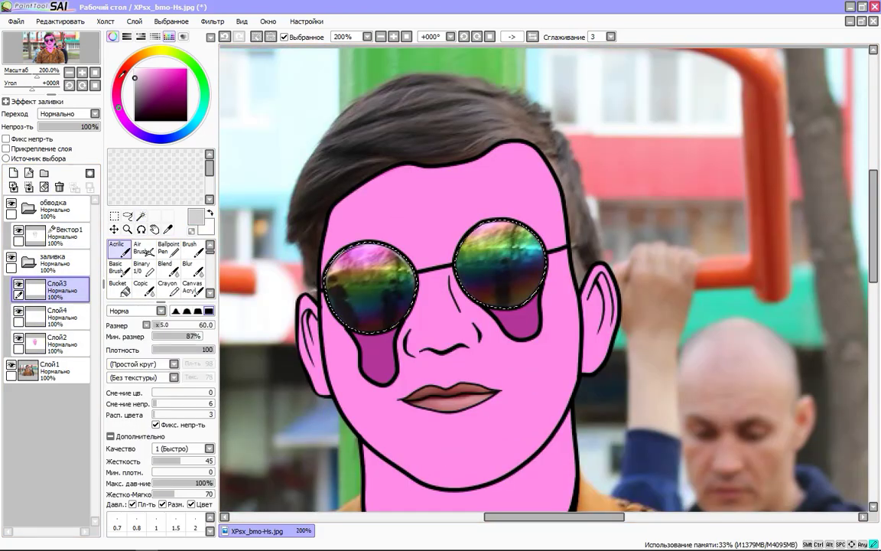
pyautogui.moveTo(359, 284); pyautogui.dragTo(490, 275)
pyautogui.scroll(-3, 493, 291)
pyautogui.scroll(2, 493, 290)
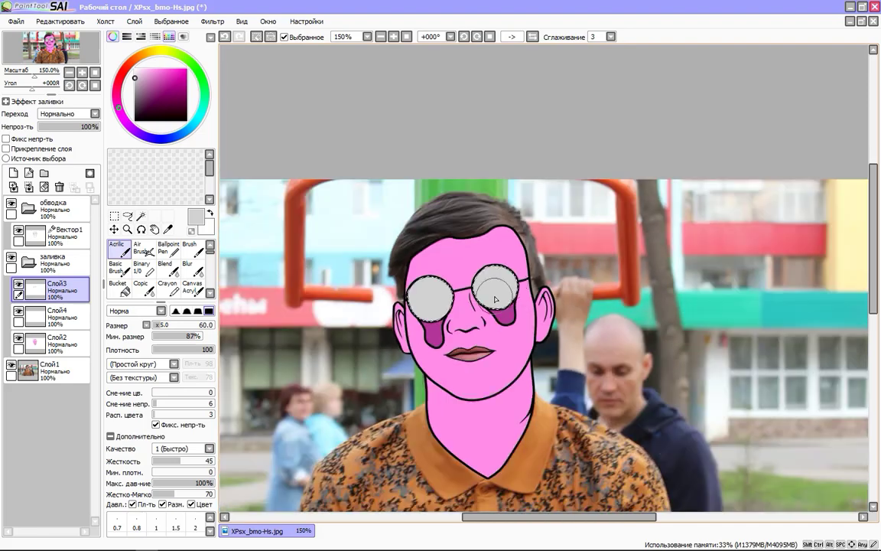
pyautogui.scroll(1, 495, 298)
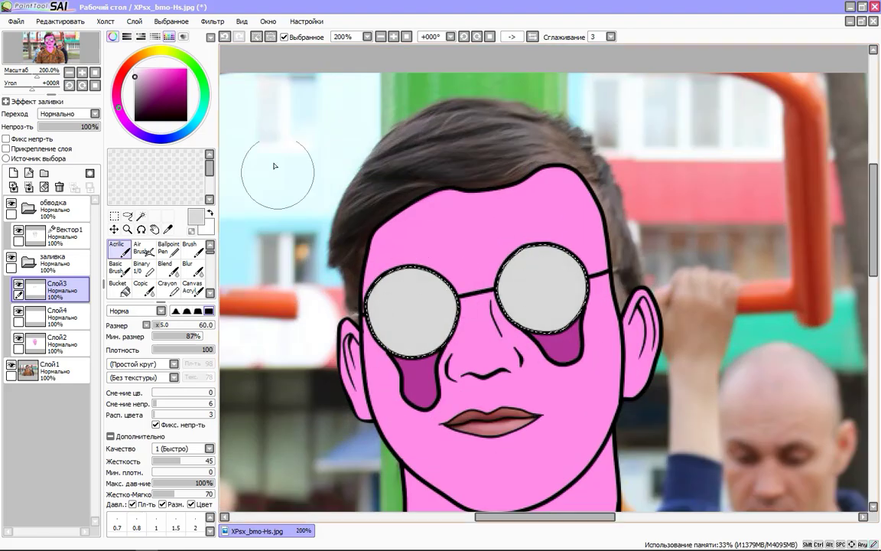
pyautogui.click(171, 21)
pyautogui.click(173, 33)
pyautogui.scroll(-2, 627, 283)
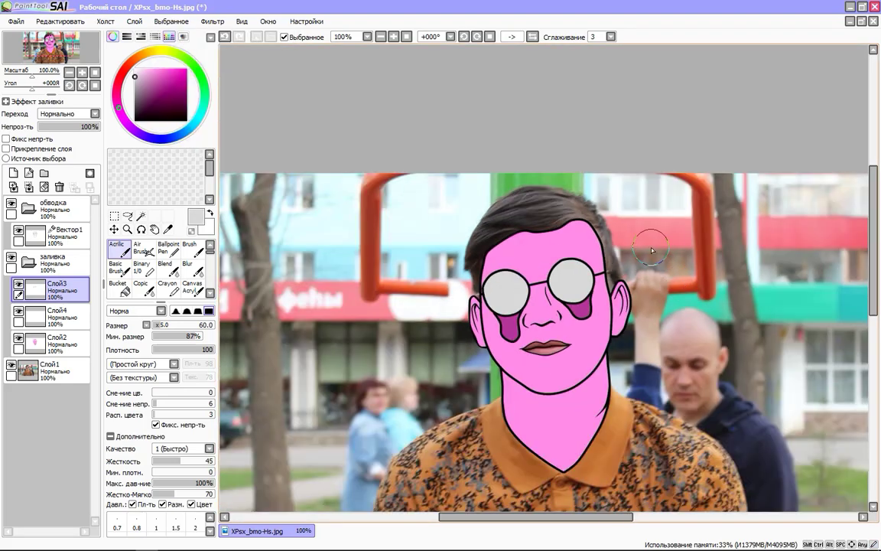
pyautogui.scroll(-1, 652, 250)
# - Add a vector layer above the lens fill and draw a white diagonal highlight stripe, size 14, across each lens
pyautogui.scroll(5, 600, 275)
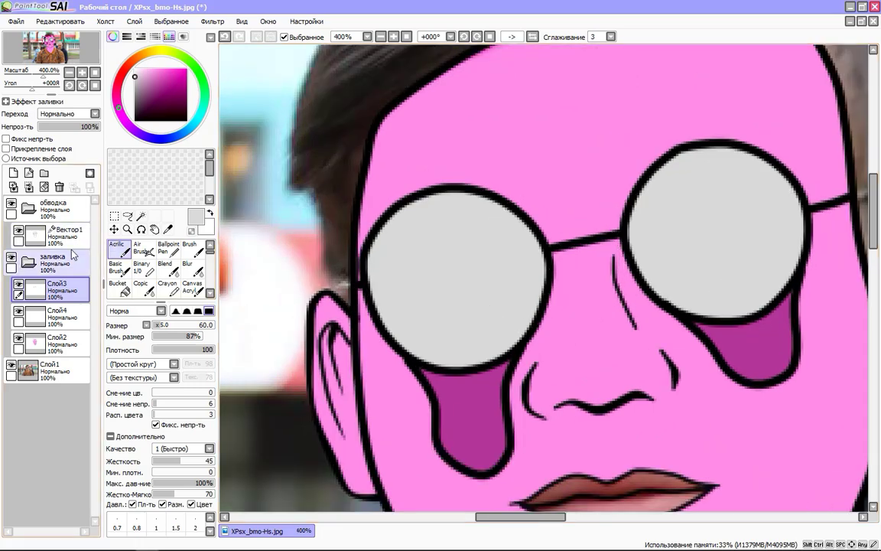
pyautogui.click(28, 173)
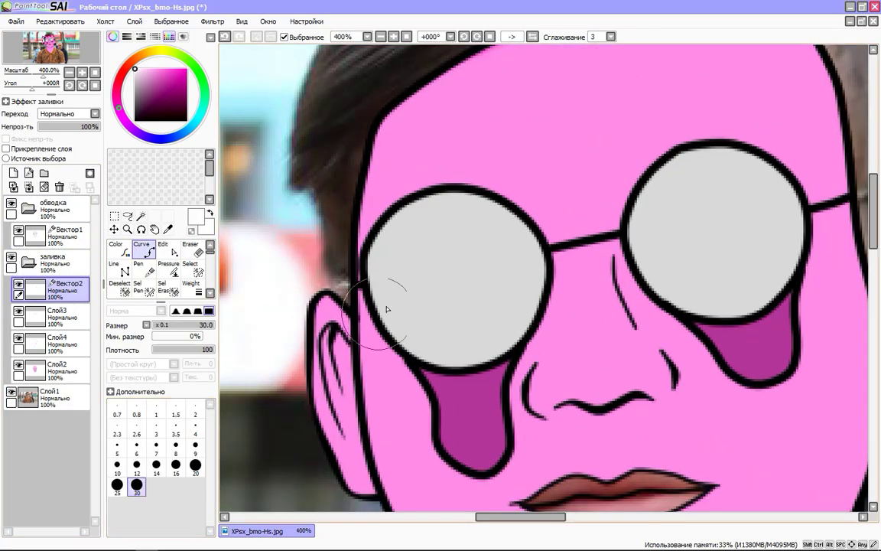
pyautogui.click(156, 464)
pyautogui.moveTo(469, 198)
pyautogui.mouseDown()
pyautogui.moveTo(434, 257)
pyautogui.moveTo(409, 343)
pyautogui.mouseUp()
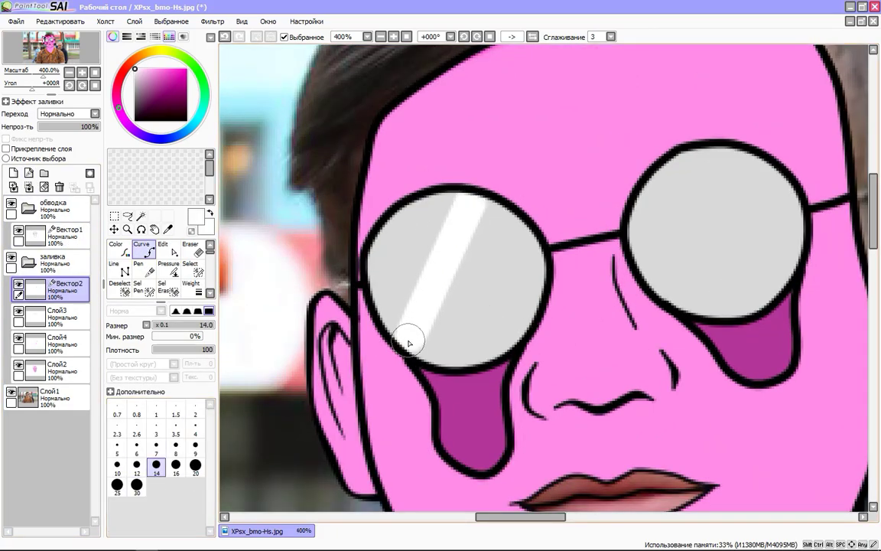
pyautogui.moveTo(738, 155); pyautogui.dragTo(670, 296)
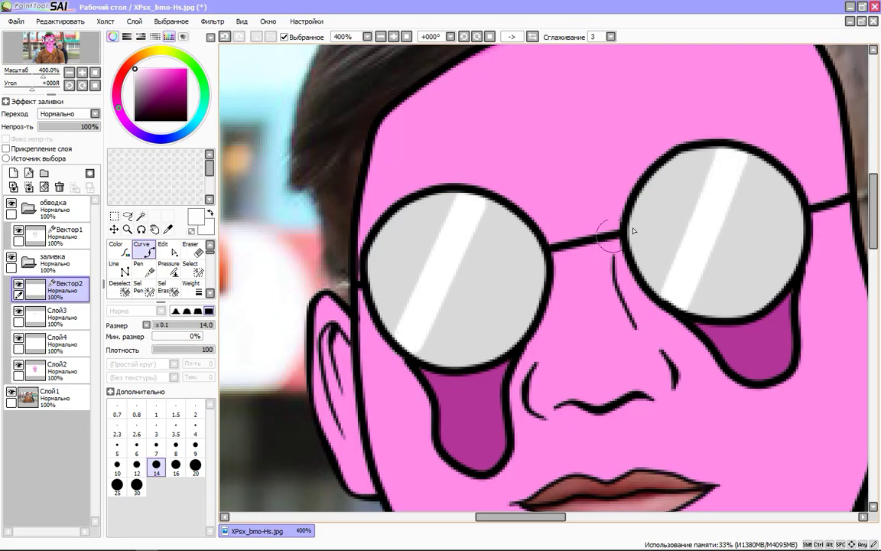
# - Try the highlight layer at 25% opacity, and undo both the opacity change and the drawn stripes
pyautogui.click(52, 127)
pyautogui.scroll(-4, 465, 249)
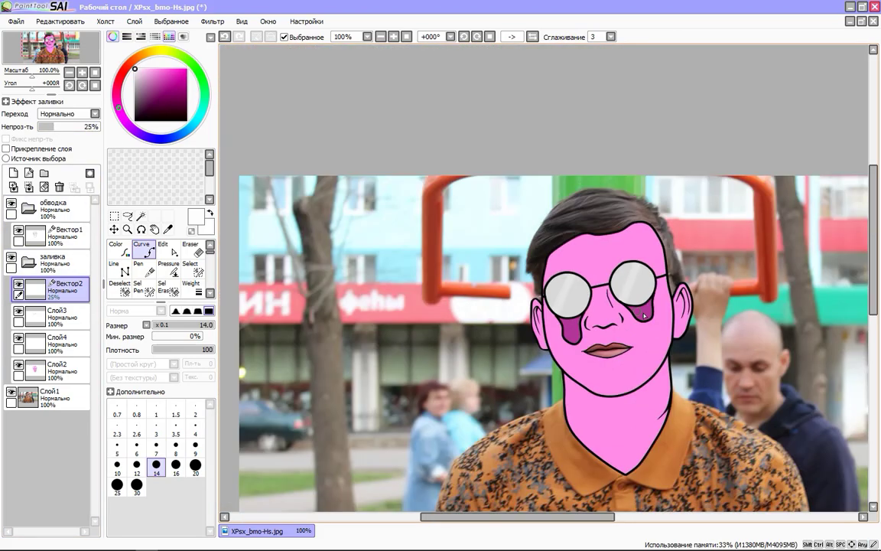
pyautogui.scroll(2, 492, 253)
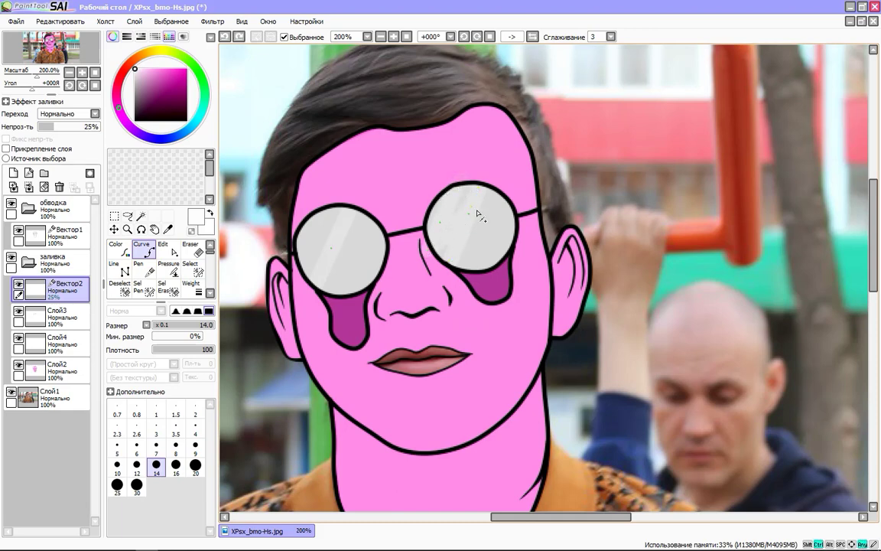
pyautogui.hotkey('ctrl', 'z')
pyautogui.hotkey('ctrl', 'z')
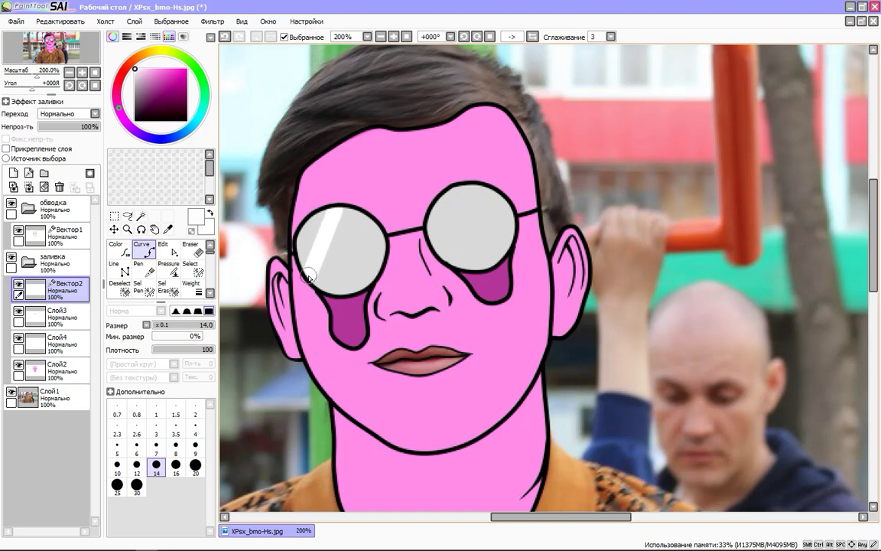
# - Redraw white highlight stripes on both lenses, undoing the trial 19% opacity and the second stripe on each lens
pyautogui.moveTo(364, 221); pyautogui.dragTo(346, 269)
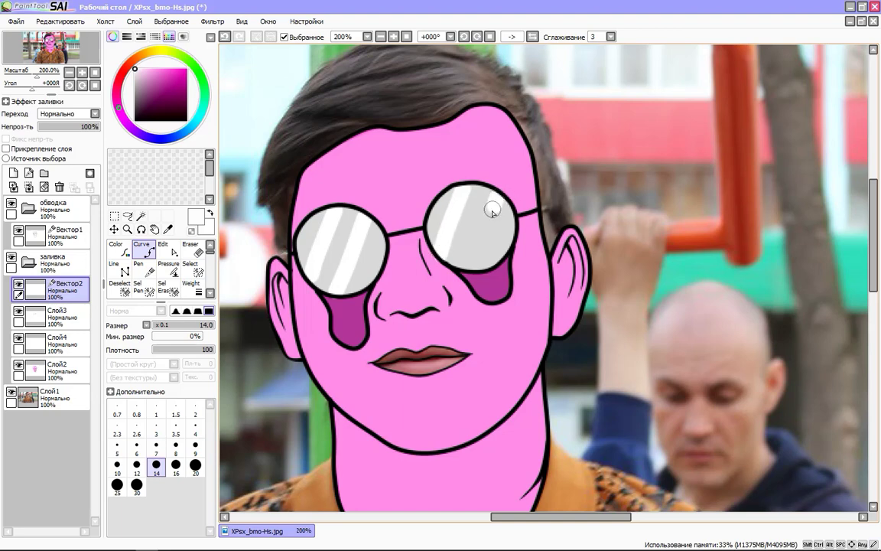
pyautogui.click(51, 127)
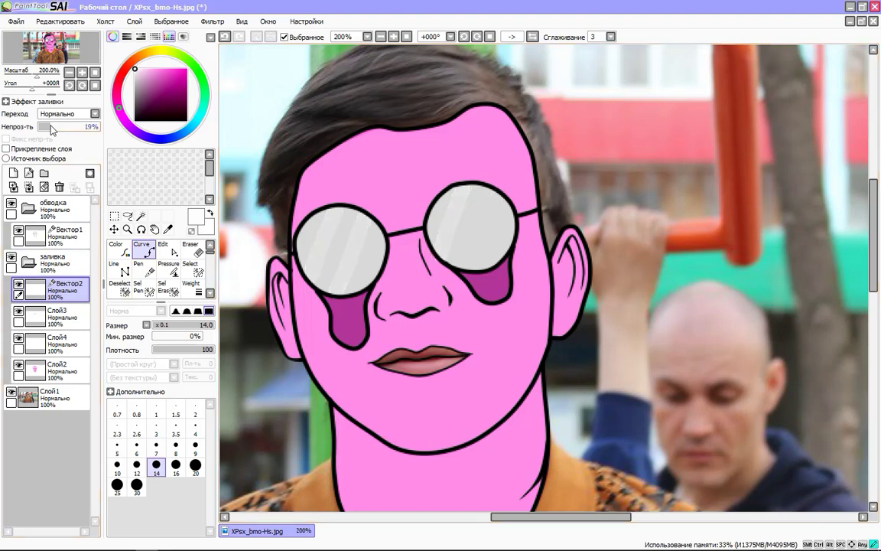
pyautogui.hotkey('ctrl', 'z')
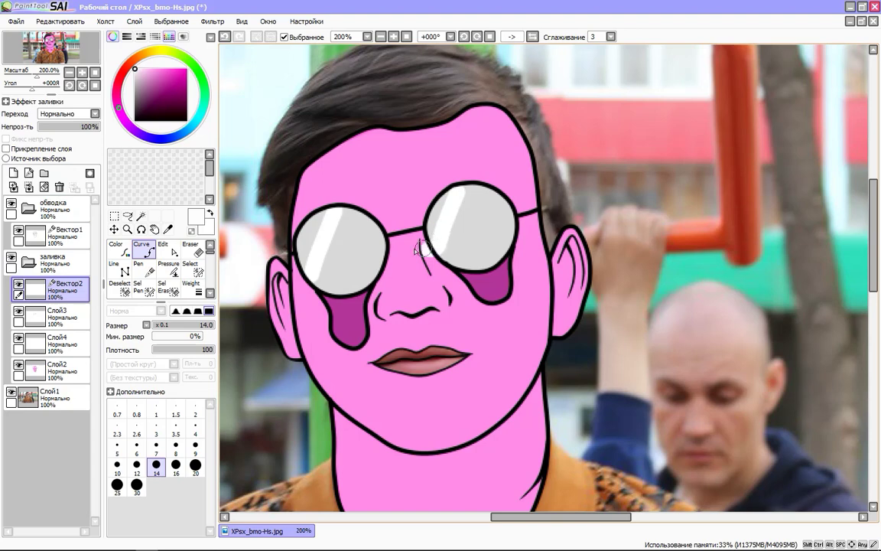
# - Adjust the thickness of the lens highlight stripes with the Pressure tool and set their layer's opacity to 28%
pyautogui.press('ctrl')
pyautogui.press('p')
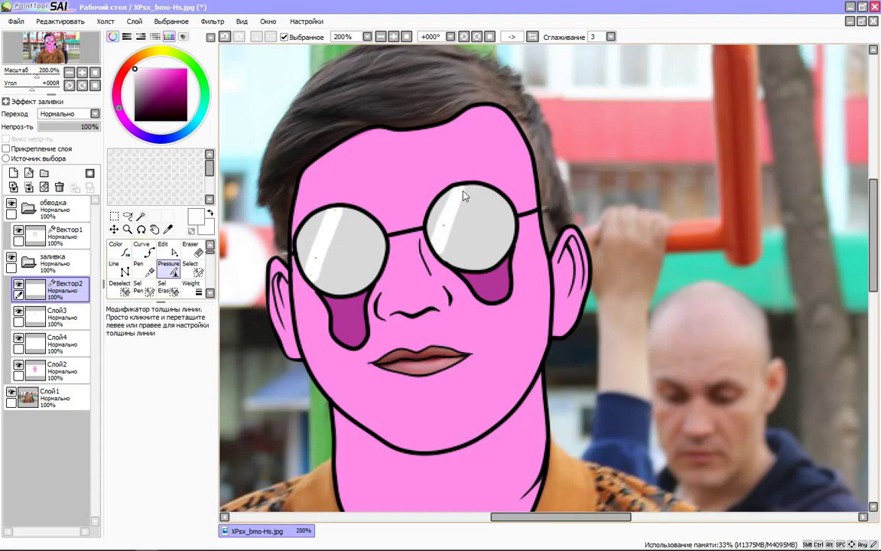
pyautogui.press('ctrl')
pyautogui.click(66, 126)
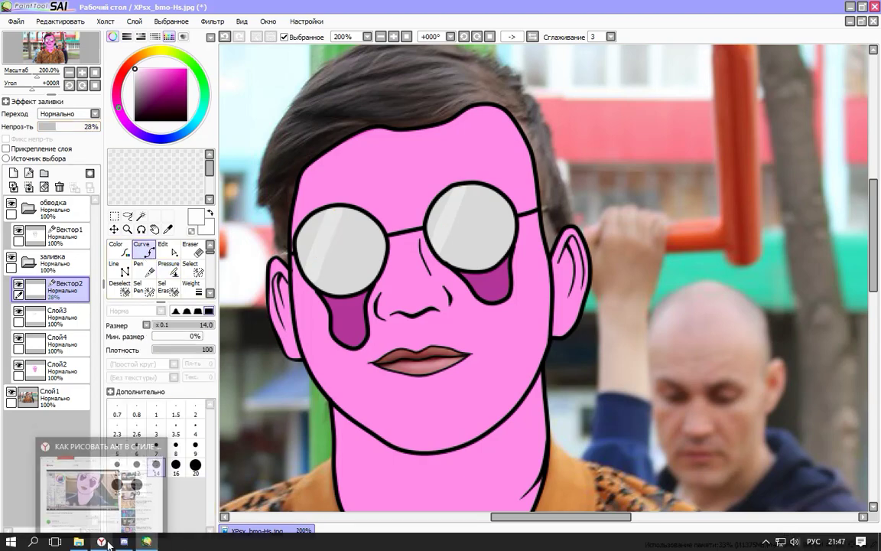
# - Switch to the browser to check the art-style tutorial video, and return to PaintTool SAI
pyautogui.click(92, 444)
pyautogui.rightClick(137, 179)
pyautogui.moveTo(192, 333)
pyautogui.click(279, 274)
pyautogui.click(789, 62)
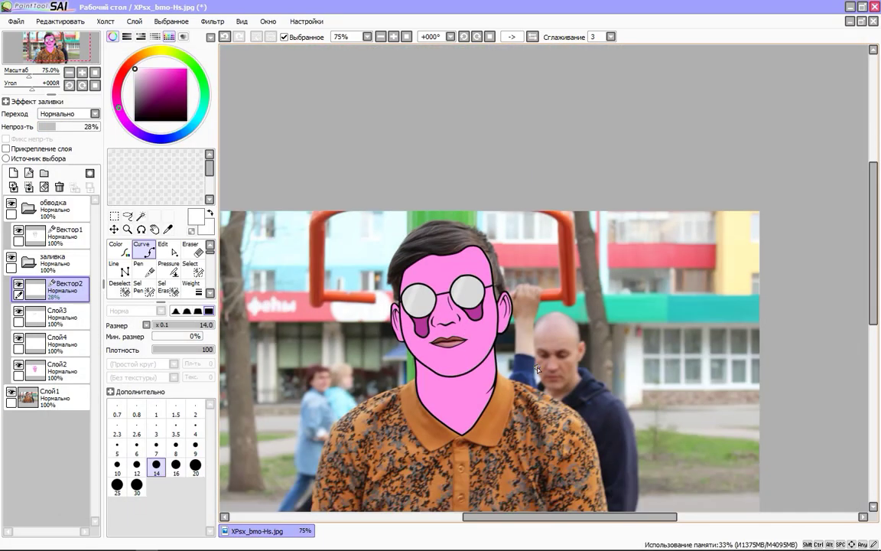
# - Add a layer above the lens fill and select the lips on the vector outline layer, including both corners with the size 8 selection pen
pyautogui.scroll(5, 324, 290)
pyautogui.hscroll(-5, 324, 291)
pyautogui.click(419, 271)
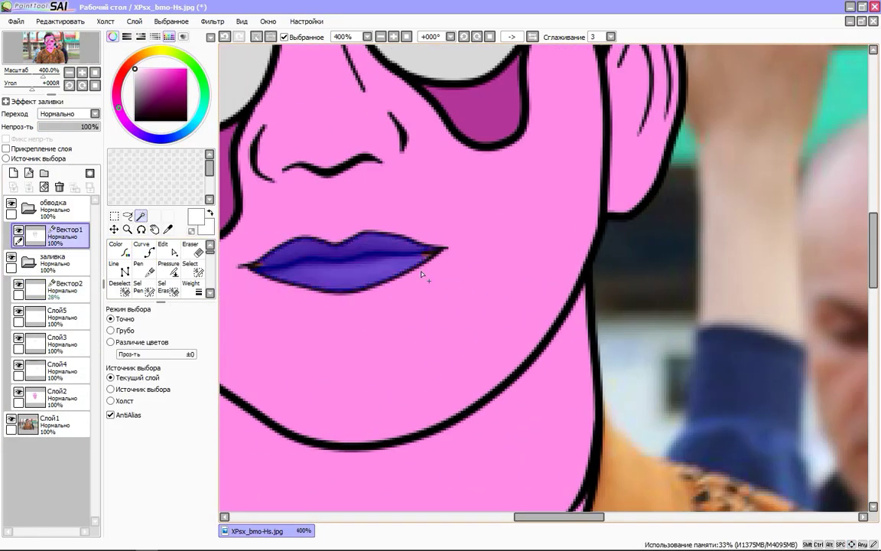
pyautogui.click(190, 267)
pyautogui.click(471, 264)
pyautogui.hotkey('ctrl', 'z')
pyautogui.click(176, 446)
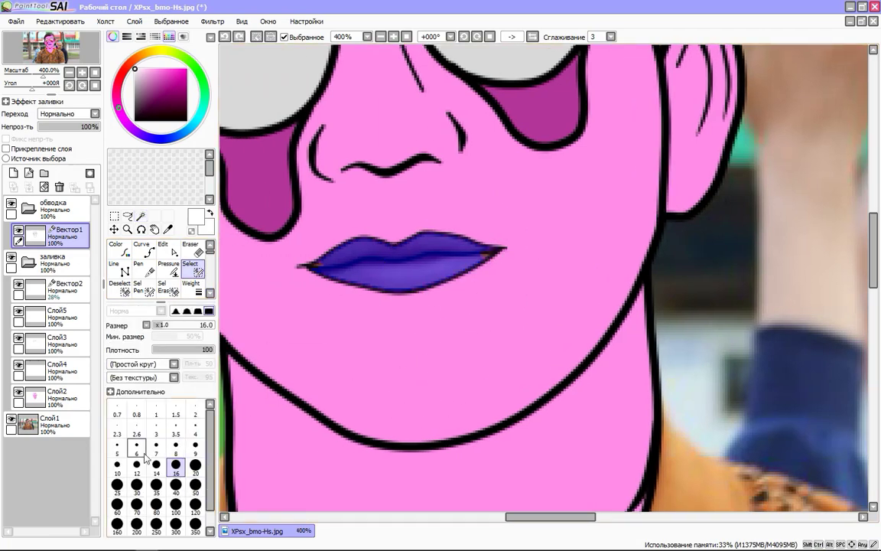
pyautogui.scroll(2, 500, 239)
pyautogui.hscroll(-2, 388, 273)
pyautogui.hscroll(-2, 315, 269)
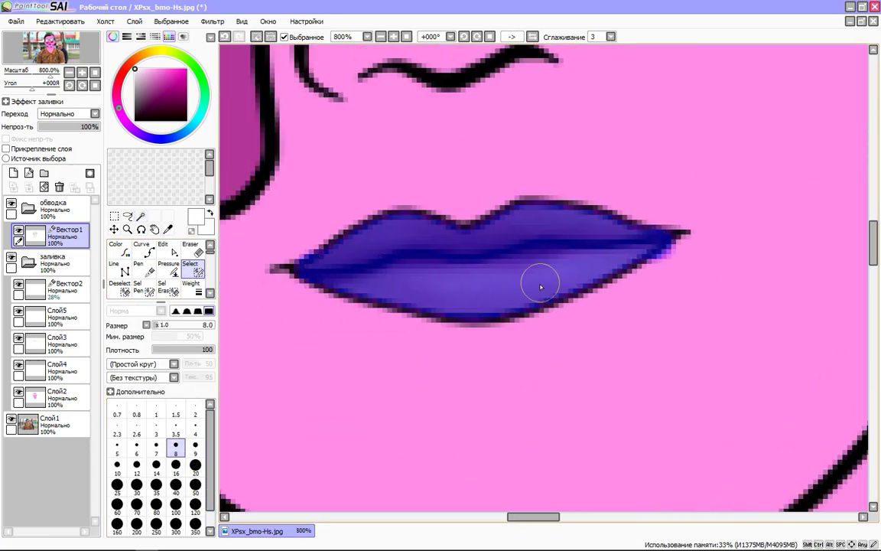
# - Paint the selected lips blue on the new layer, clear the selection, and check their edges with the size 4 Eraser
pyautogui.scroll(-4, 540, 287)
pyautogui.click(57, 316)
pyautogui.click(116, 249)
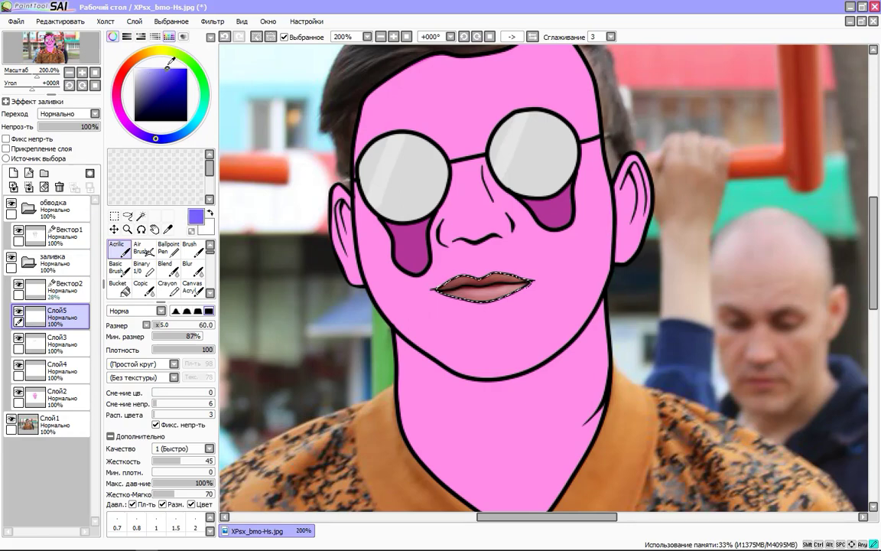
pyautogui.moveTo(443, 287); pyautogui.dragTo(528, 284)
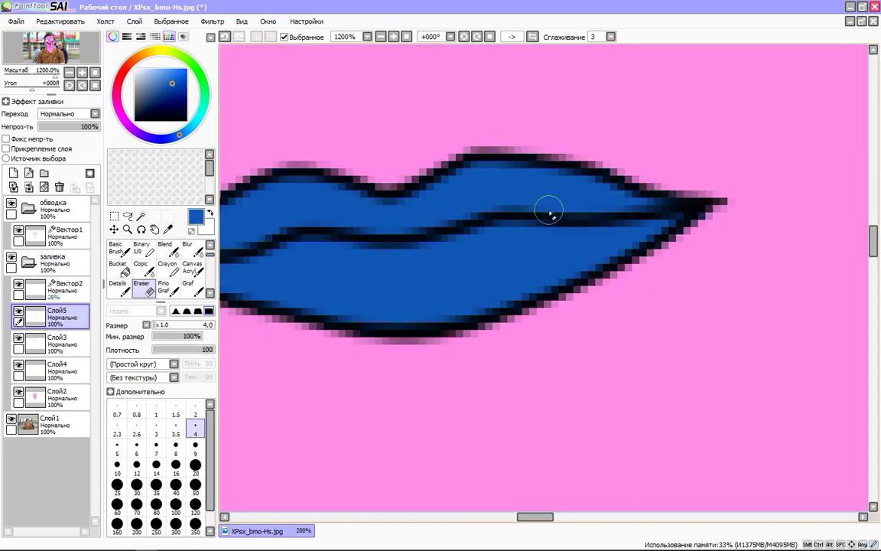
pyautogui.scroll(-7, 527, 201)
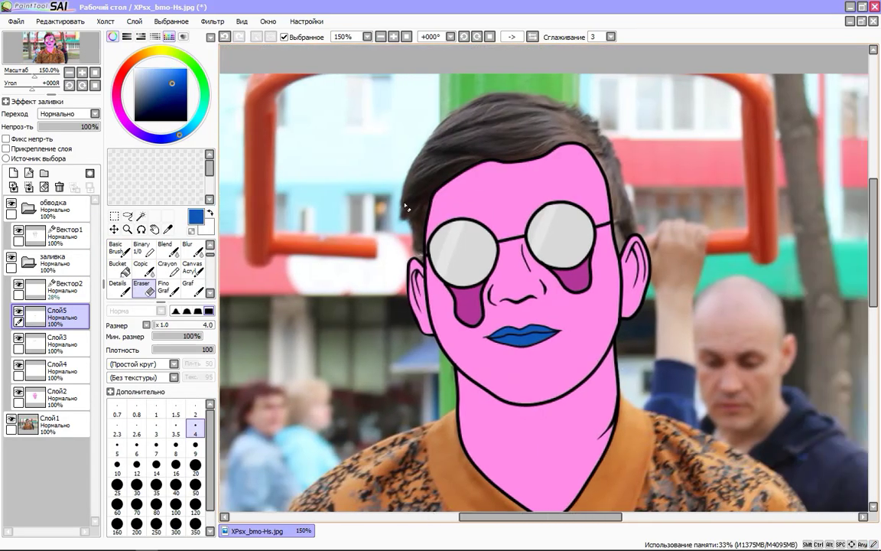
# - Thin the drip outlines where they meet the lenses on the vector outline layer with the Pressure tool
pyautogui.click(57, 233)
pyautogui.scroll(3, 491, 286)
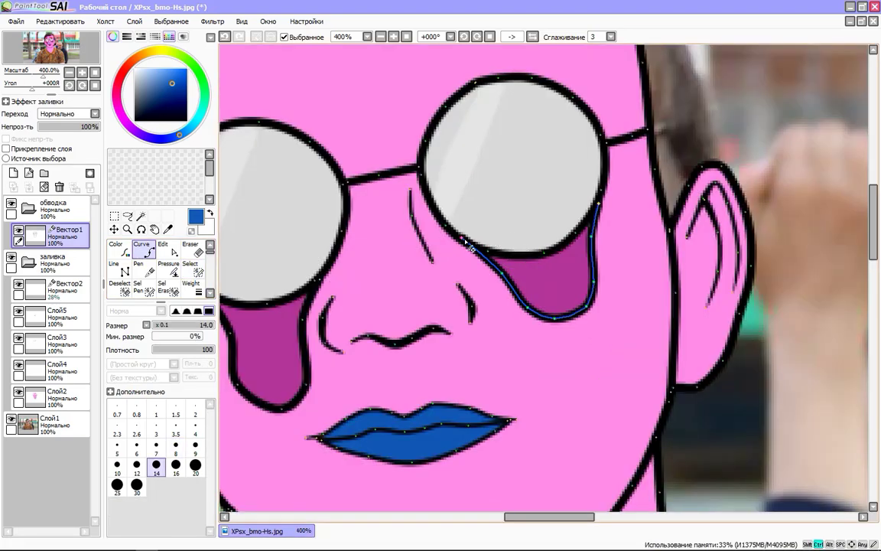
pyautogui.press('p')
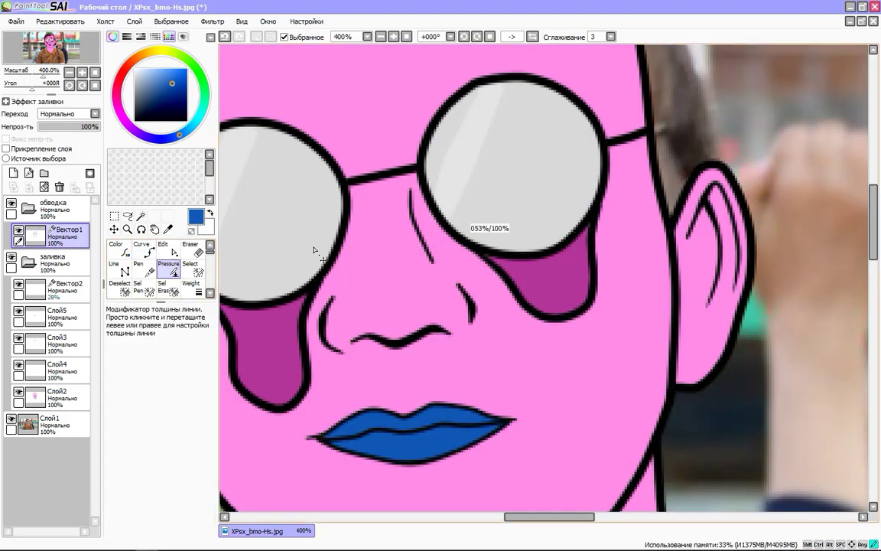
pyautogui.moveTo(374, 295); pyautogui.dragTo(612, 209)
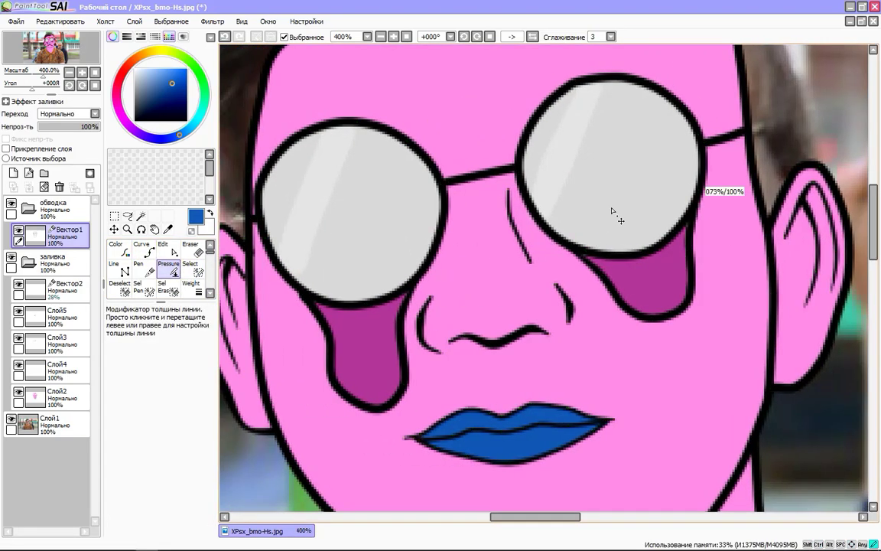
pyautogui.press('ctrl')
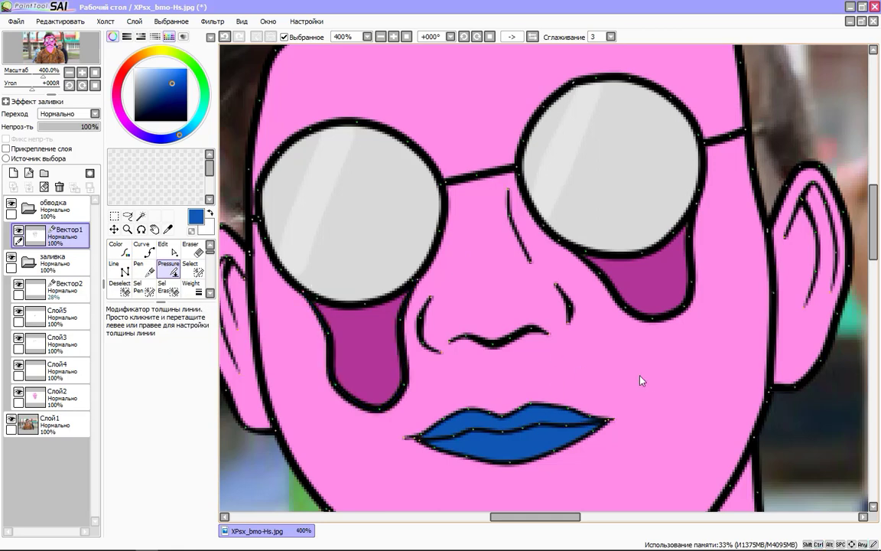
# - Draw thin black inner contour curves, size 2, inside the drip below the left lens on the vector outline layer
pyautogui.scroll(-4, 641, 380)
pyautogui.click(157, 22)
pyautogui.click(141, 248)
pyautogui.scroll(5, 377, 354)
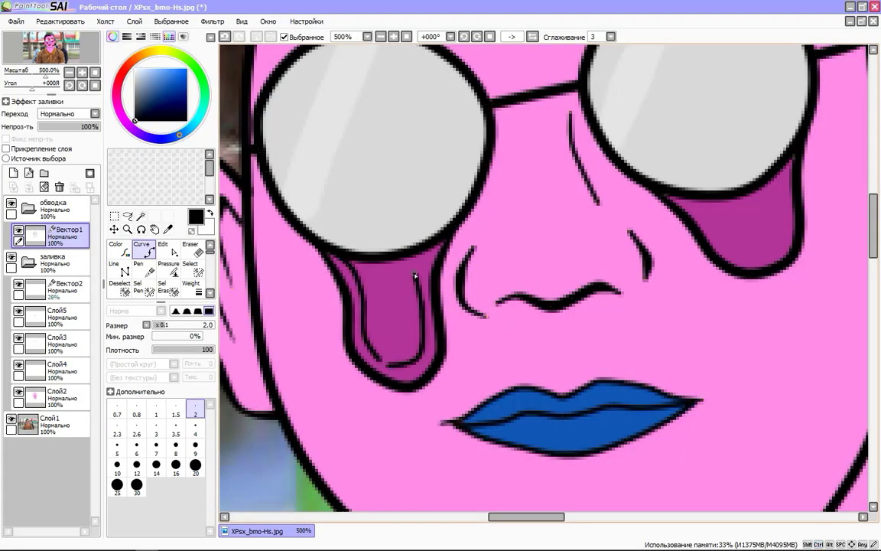
pyautogui.click(372, 316)
pyautogui.click(382, 335)
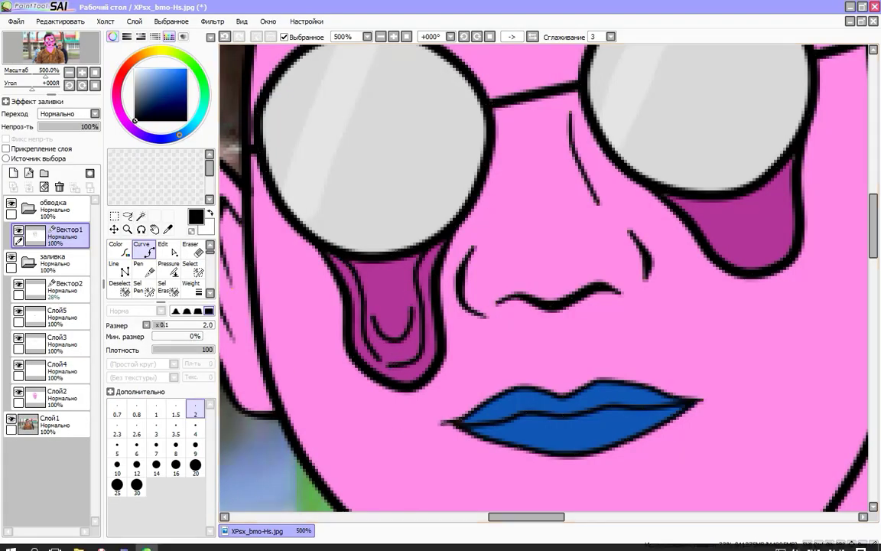
pyautogui.click(400, 341)
pyautogui.click(410, 322)
pyautogui.click(415, 375)
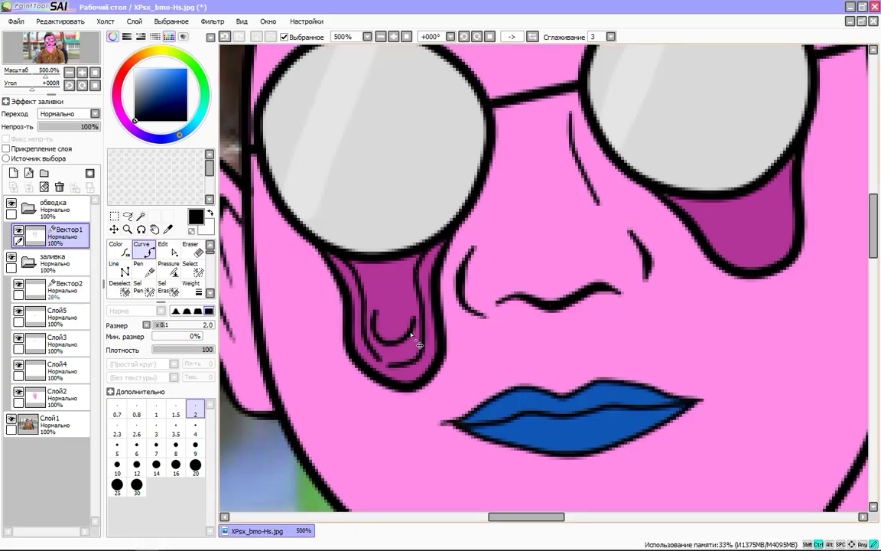
# - Taper the ends of the inner contour lines inside the drip below the left lens with the Pressure tool
pyautogui.click(168, 268)
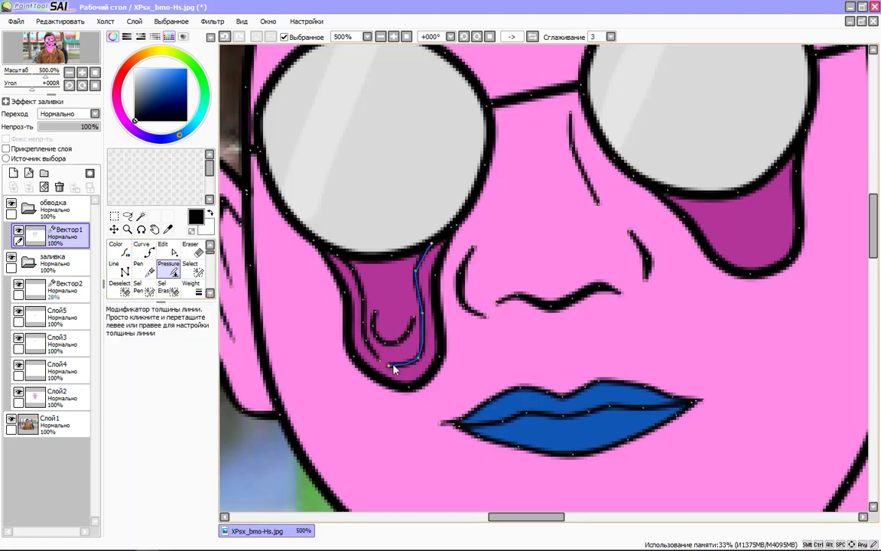
pyautogui.moveTo(168, 367); pyautogui.dragTo(241, 342)
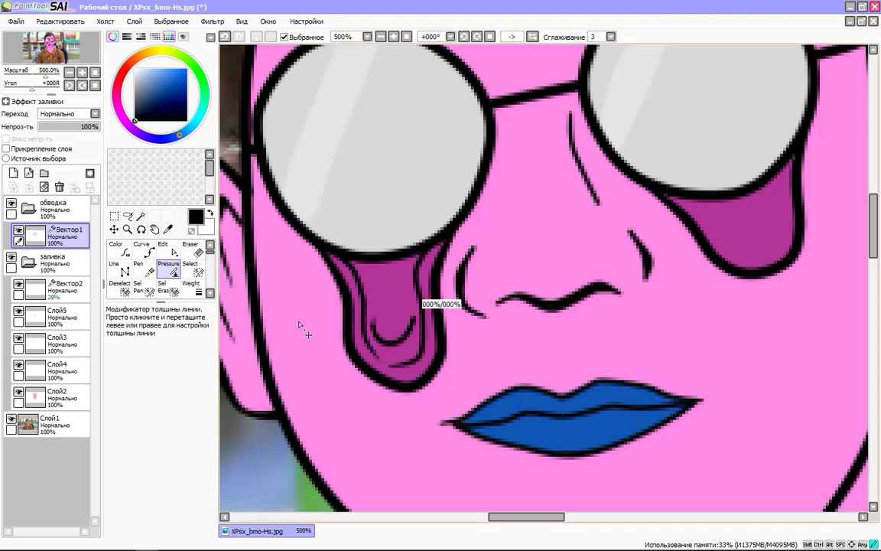
pyautogui.click(171, 22)
pyautogui.scroll(-3, 674, 305)
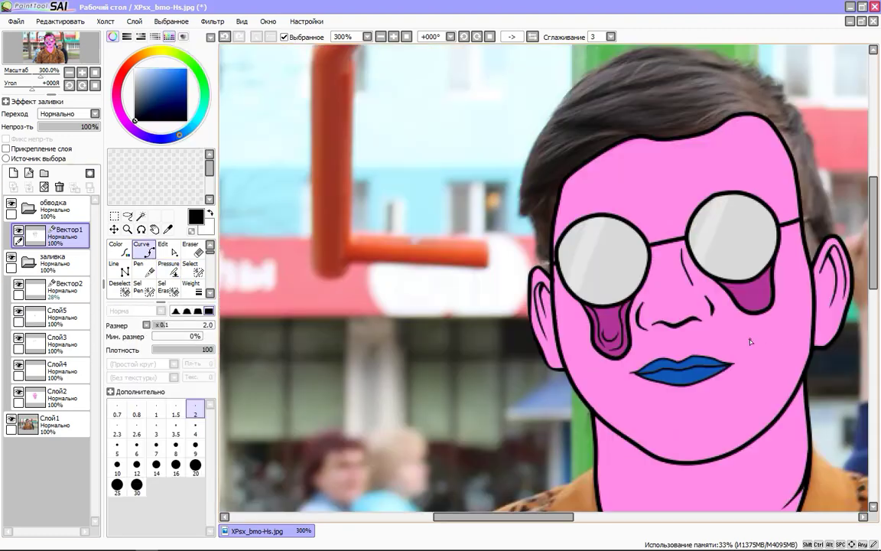
pyautogui.scroll(4, 454, 294)
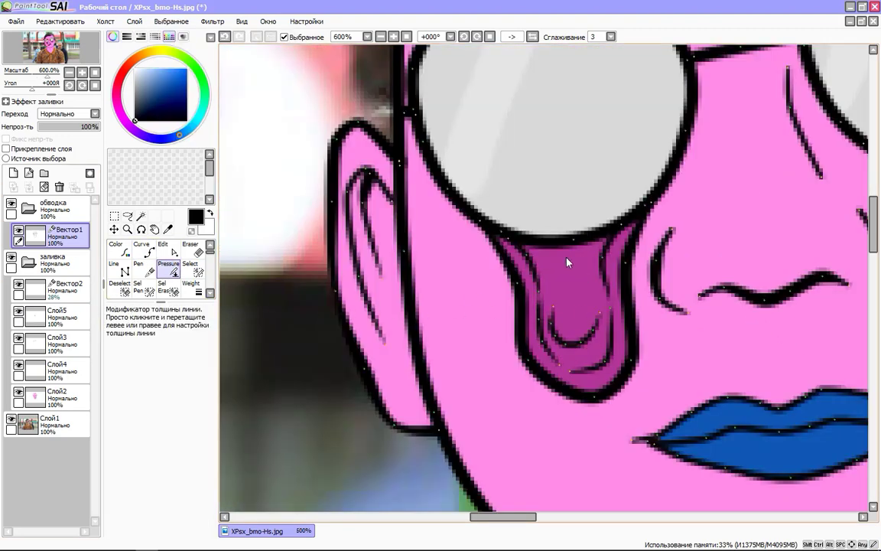
pyautogui.click(142, 250)
pyautogui.moveTo(699, 287); pyautogui.dragTo(688, 276)
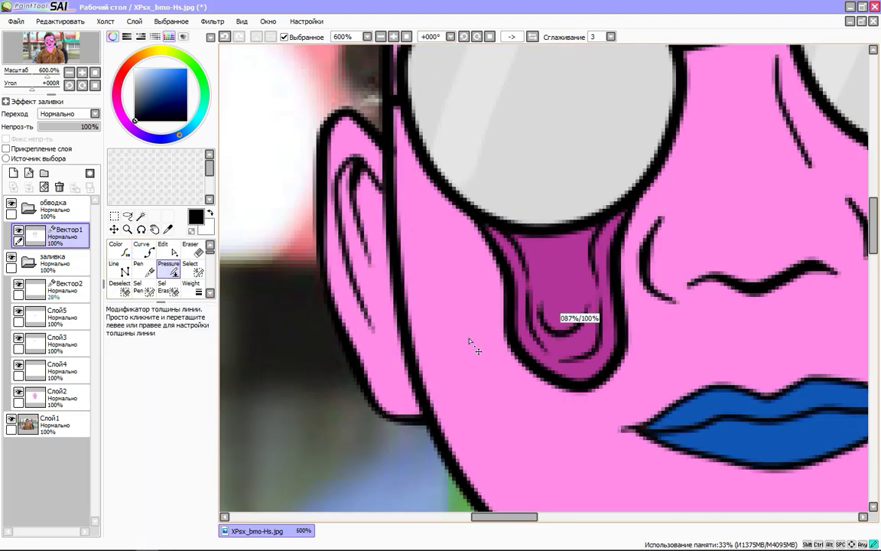
# - Draw extra size 2 contour curves in the upper part of the left drip and taper their ends with the Pressure tool
pyautogui.scroll(2, 687, 230)
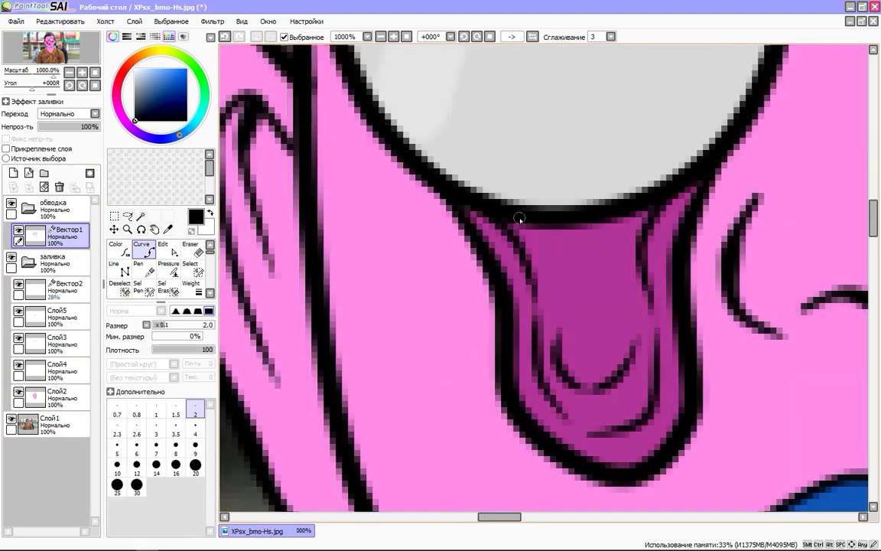
pyautogui.click(519, 219)
pyautogui.click(559, 281)
pyautogui.click(612, 305)
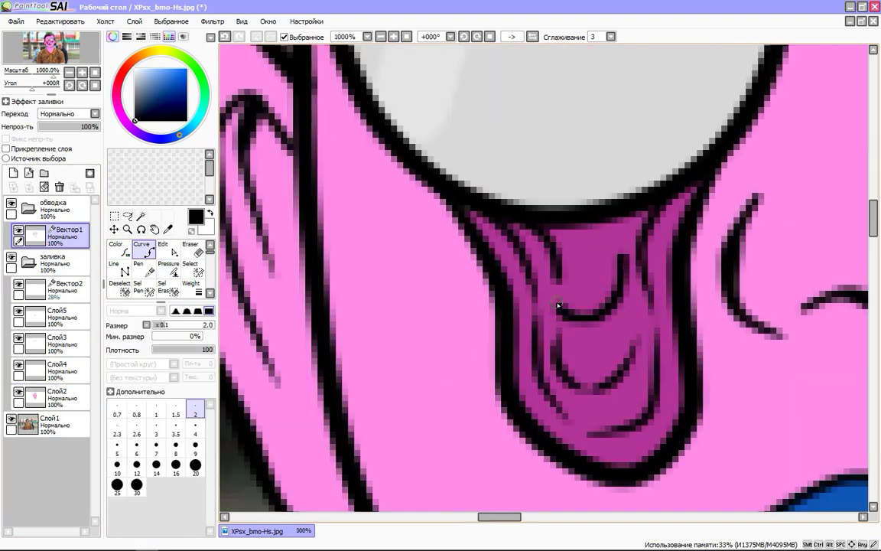
pyautogui.press('p')
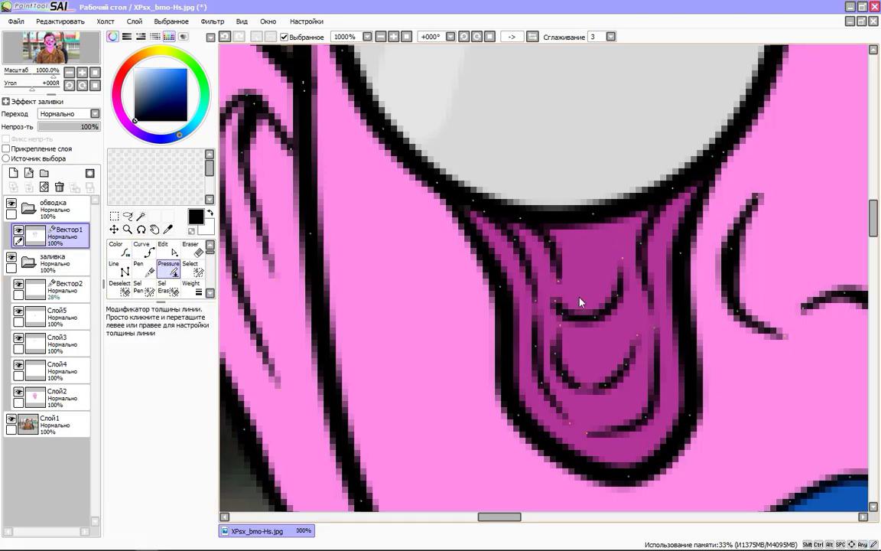
# - Draw size 2 black inner contour curves inside the drip below the right lens and taper their ends with the Pressure tool
pyautogui.click(141, 248)
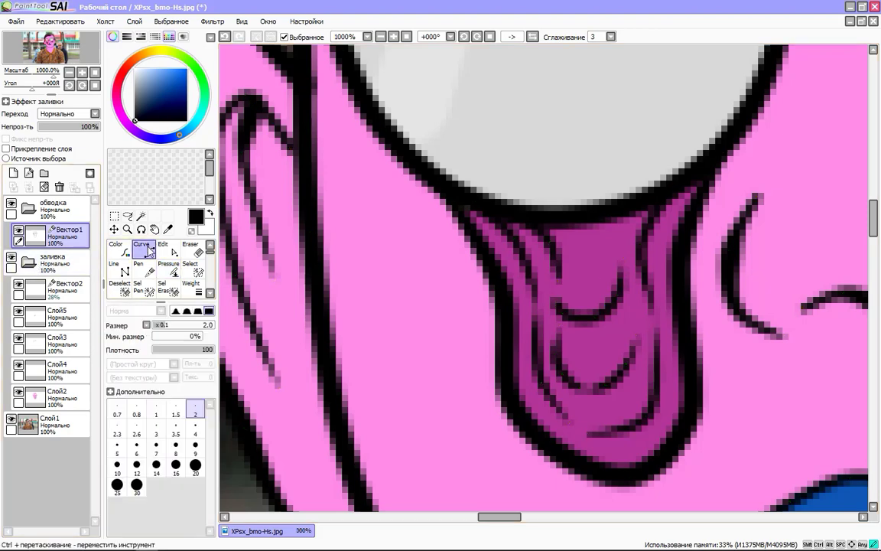
pyautogui.scroll(-5, 774, 268)
pyautogui.hscroll(3, 774, 269)
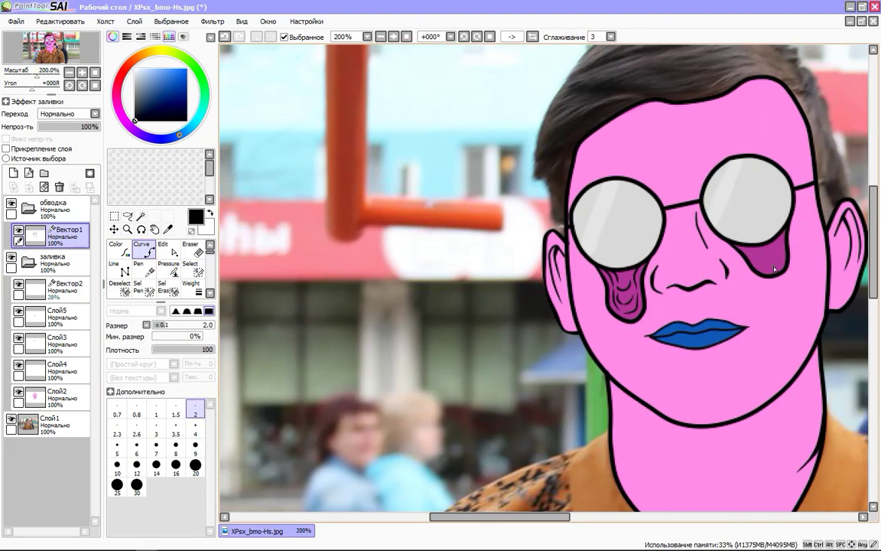
pyautogui.scroll(3, 445, 327)
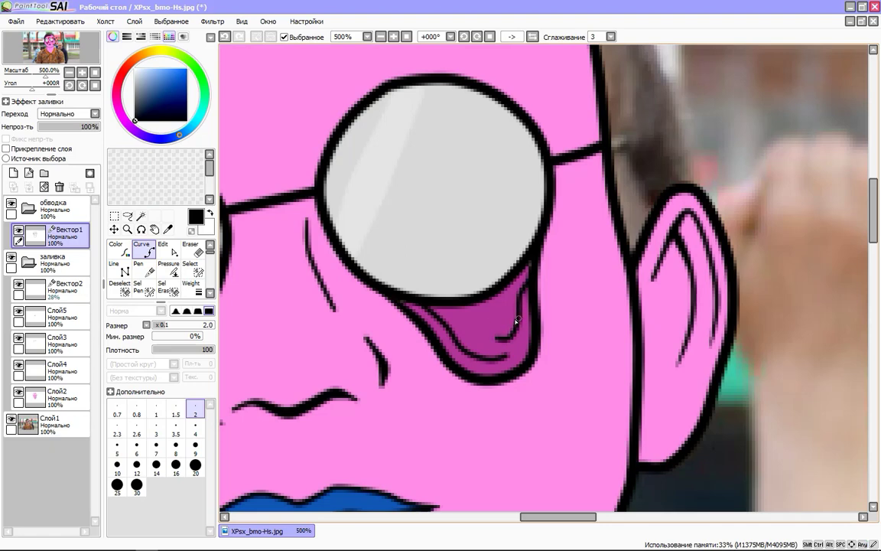
pyautogui.press('p')
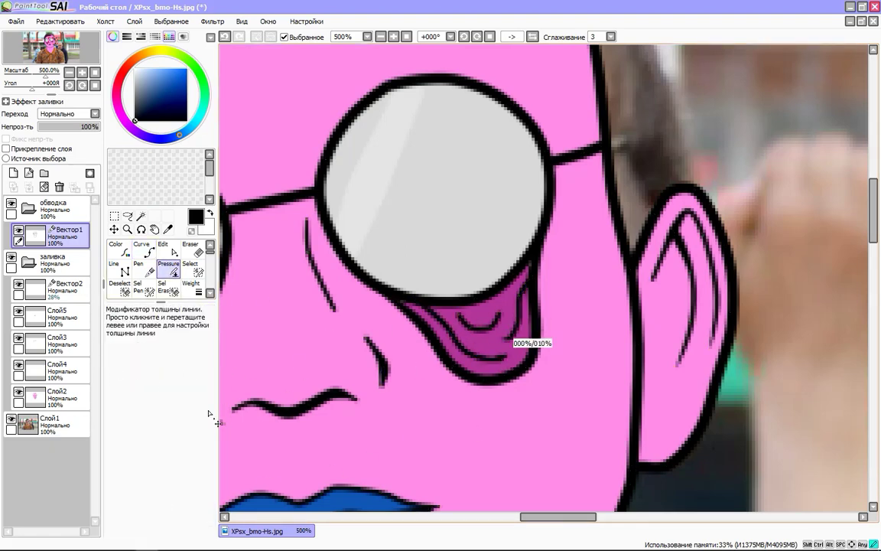
pyautogui.moveTo(480, 288); pyautogui.dragTo(244, 338)
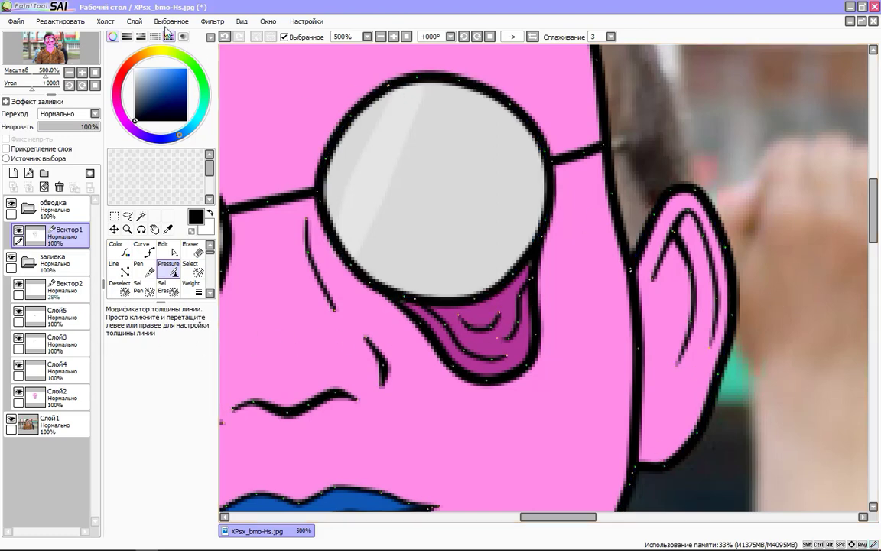
# - Reshape the outline of the drip below the left lens into jagged, torn points with the Edit tool
pyautogui.click(142, 249)
pyautogui.scroll(-3, 506, 355)
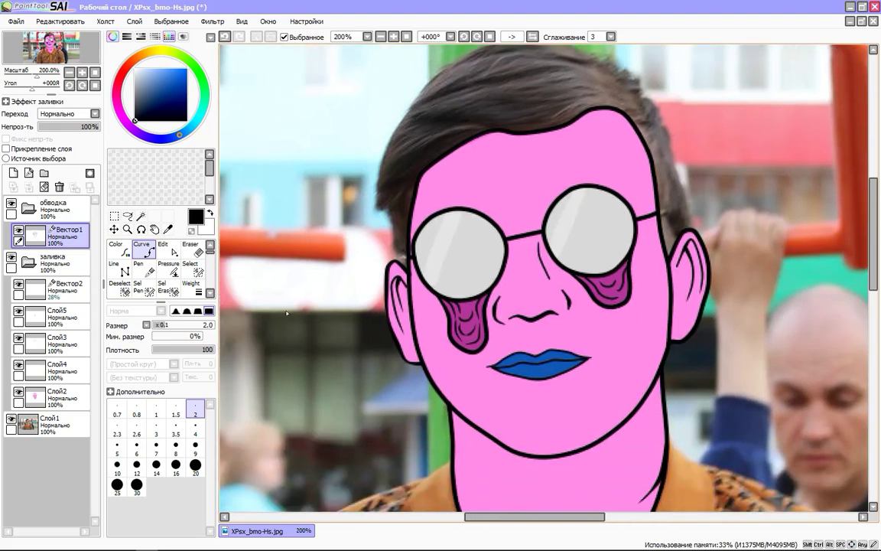
pyautogui.scroll(1, 635, 317)
pyautogui.scroll(1, 274, 357)
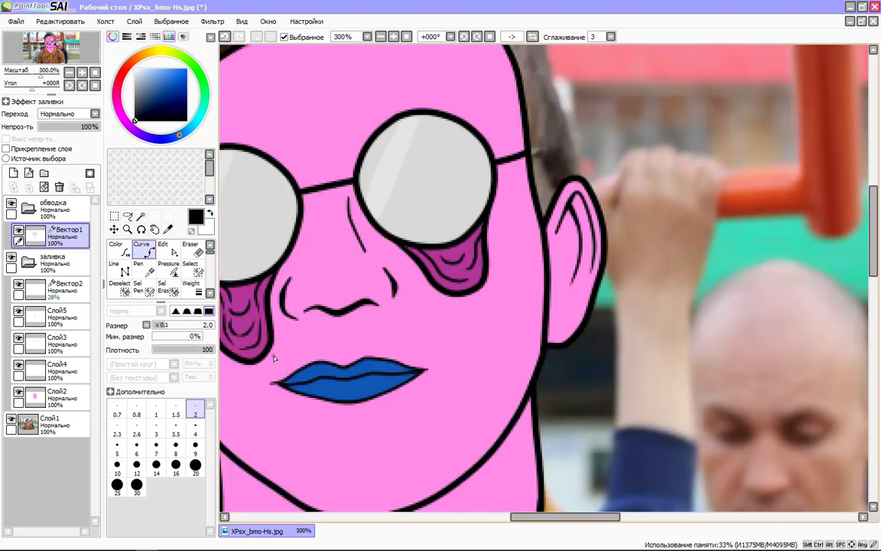
pyautogui.press('ctrl')
pyautogui.hscroll(-3, 310, 314)
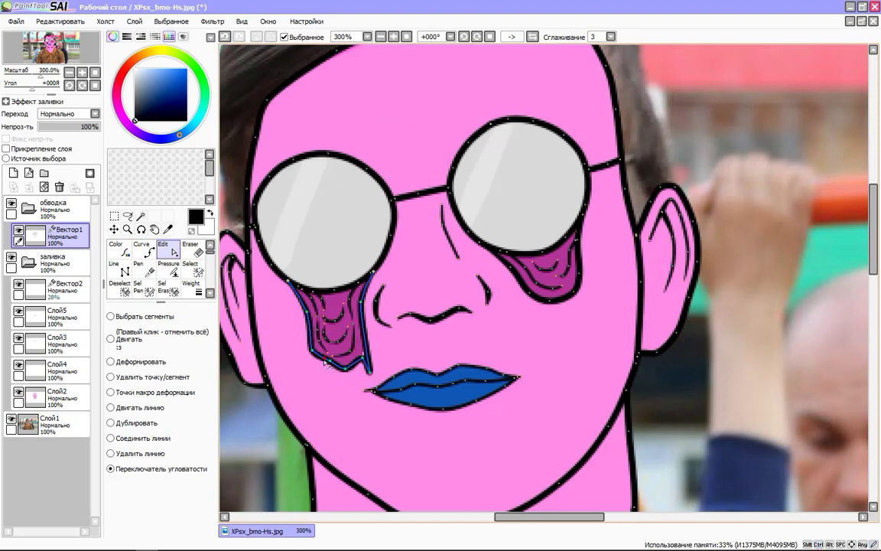
pyautogui.click(325, 363)
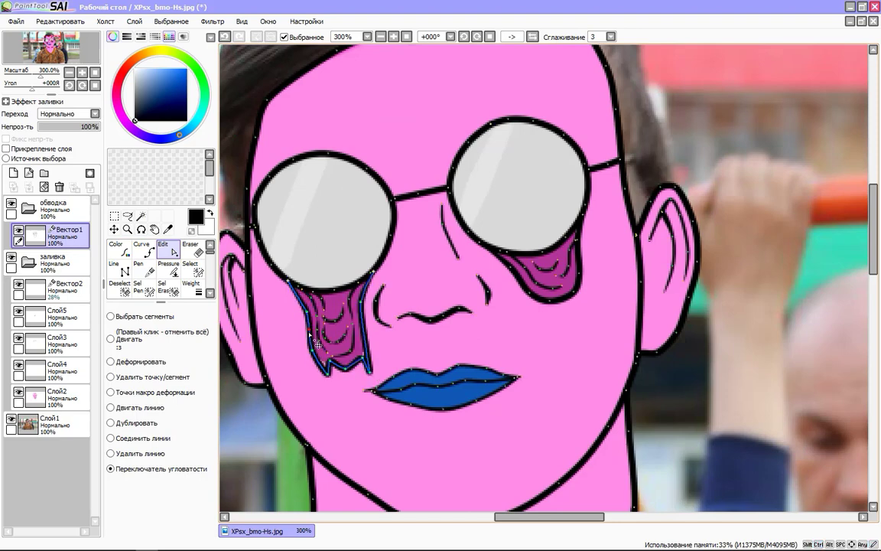
pyautogui.click(370, 326)
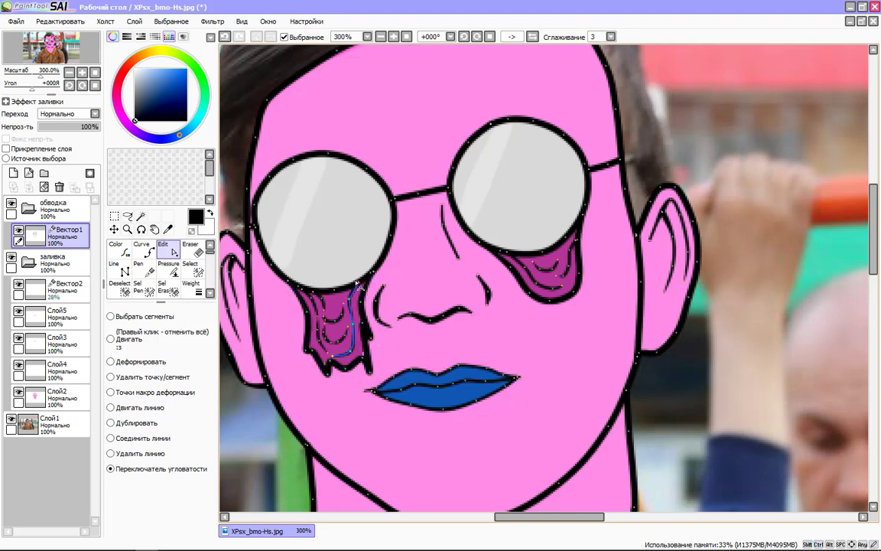
pyautogui.press('ctrl')
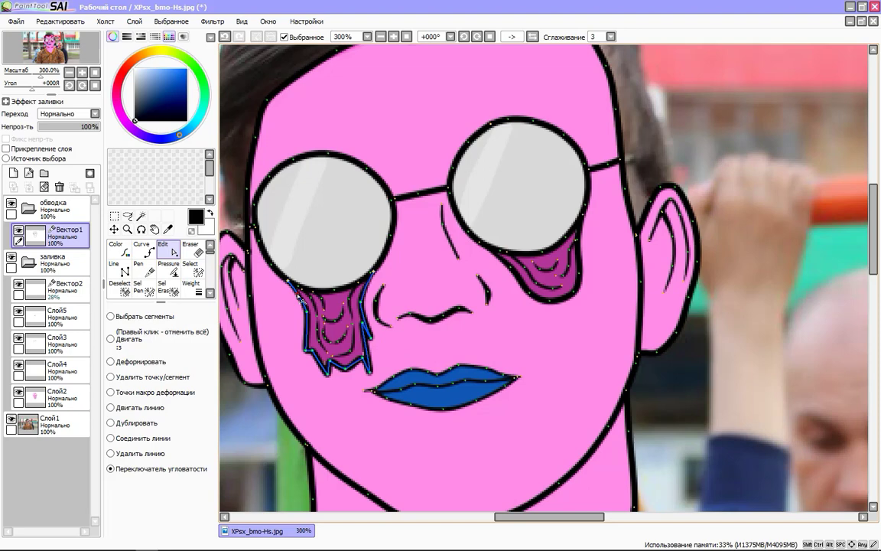
# - Pull the outline of the drip below the right lens into jagged points and thin the tips of both drips with the Pressure tool
pyautogui.press('ctrl')
pyautogui.click(564, 301)
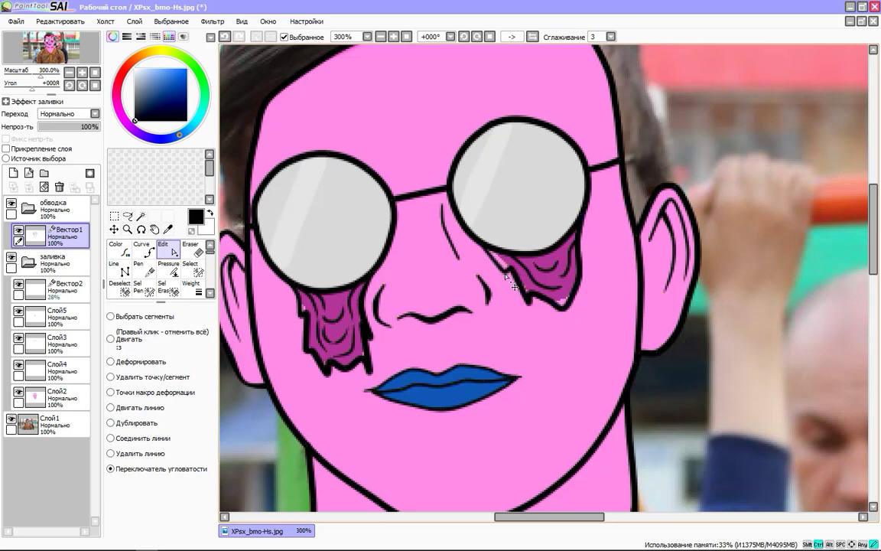
pyautogui.press('ctrl')
pyautogui.press('ctrl')
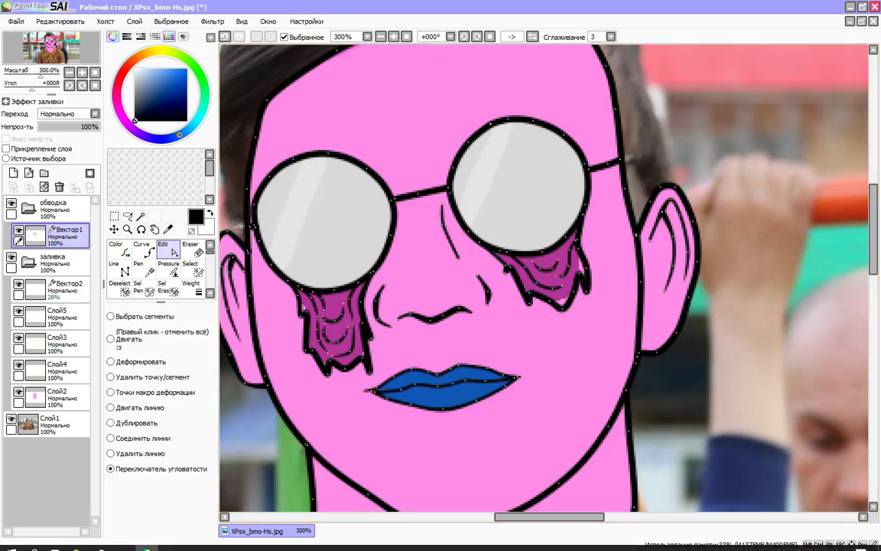
pyautogui.press('p')
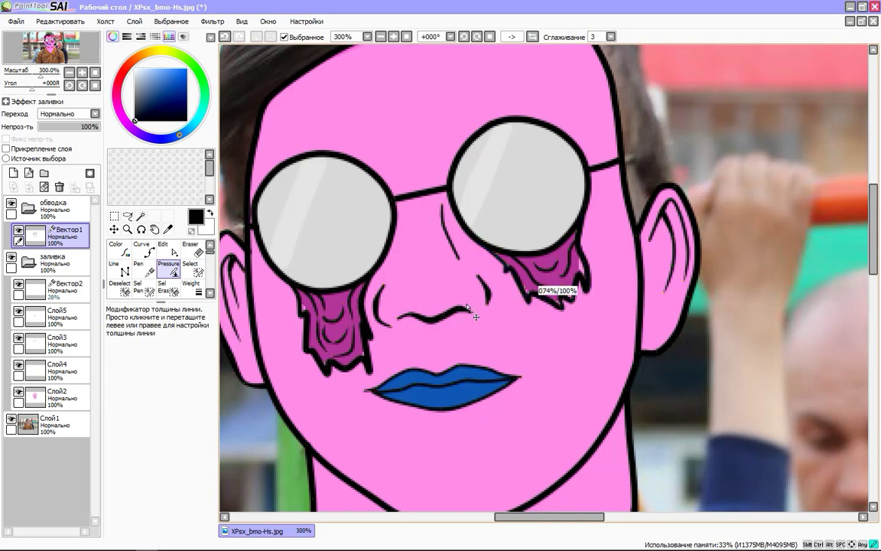
pyautogui.press('ctrl')
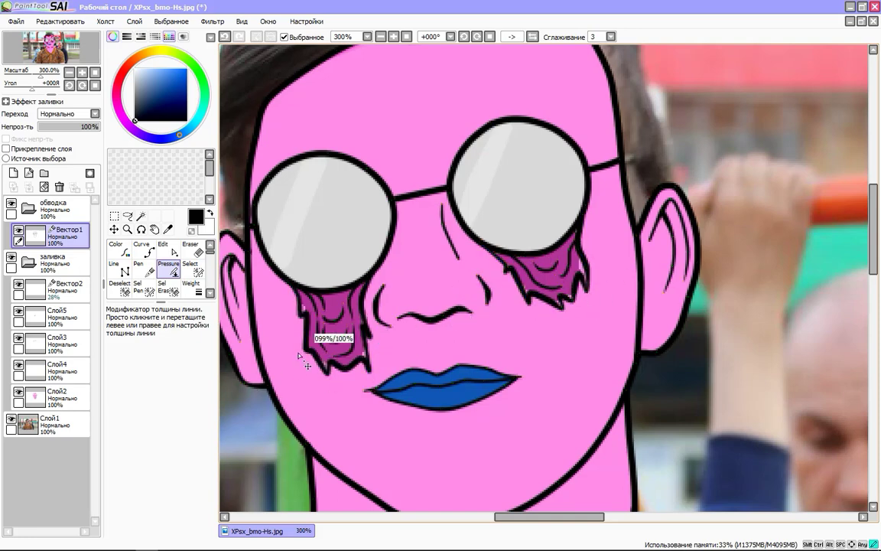
# - Select the areas inside both jagged drips with the Magic Wand on the vector outline layer
pyautogui.press('c')
pyautogui.scroll(-2, 588, 315)
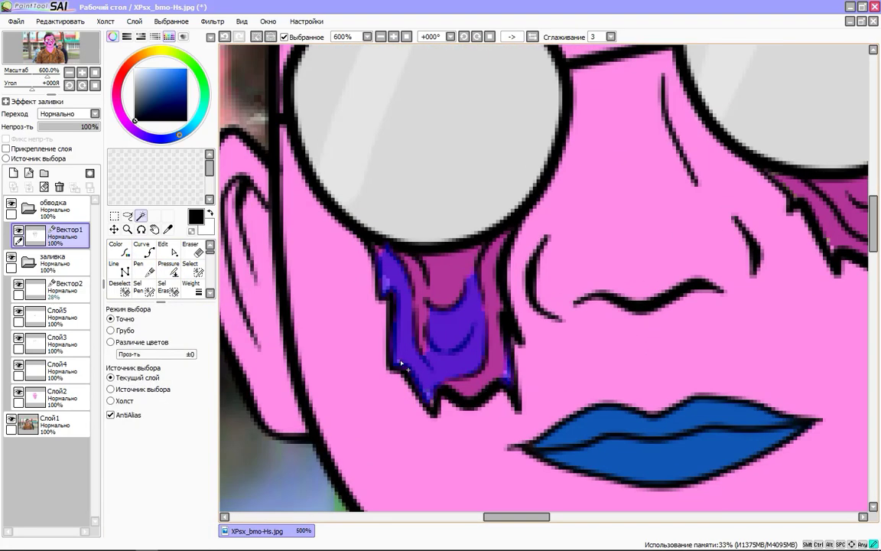
pyautogui.scroll(-3, 526, 364)
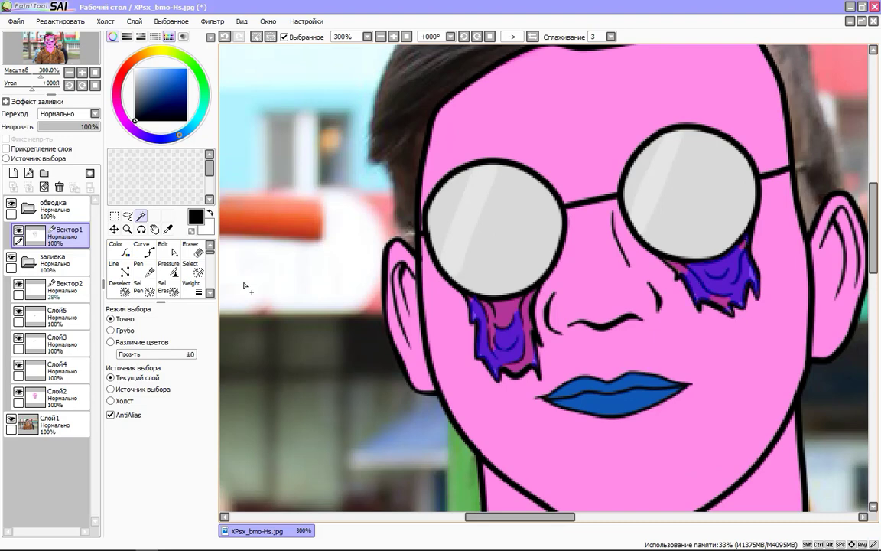
# - Paint the selected drip areas on layer Слой4 with the sampled drip purple, clear the selection, and check the edges
pyautogui.click(75, 372)
pyautogui.press('b')
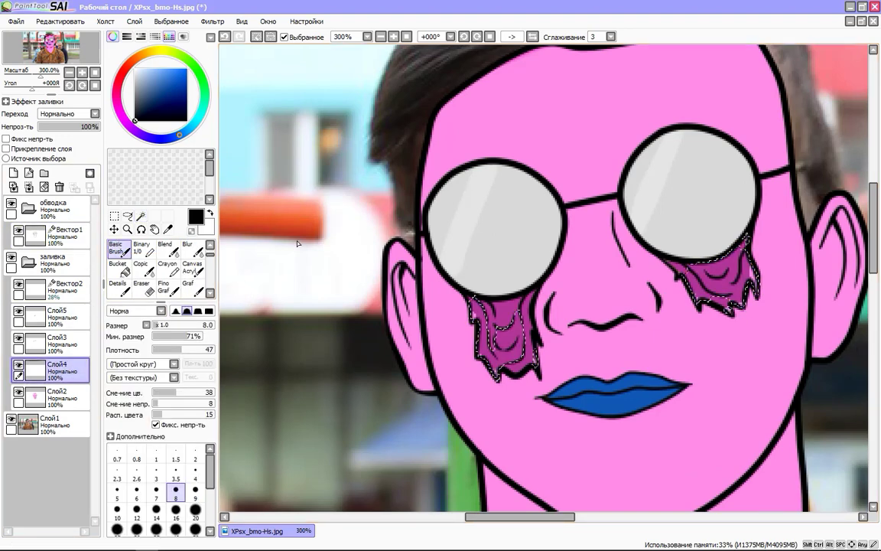
pyautogui.keyDown('alt'); pyautogui.click(496, 315); pyautogui.keyUp('alt')
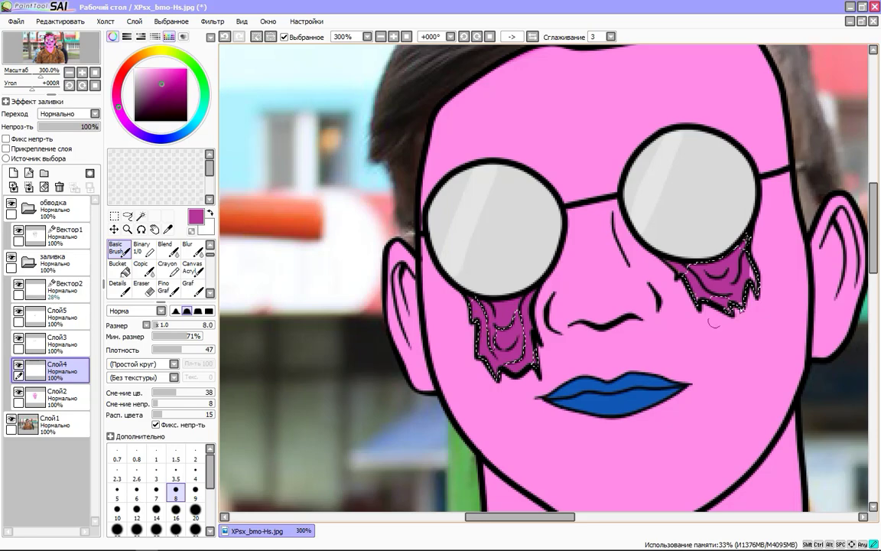
pyautogui.click(172, 21)
pyautogui.click(211, 33)
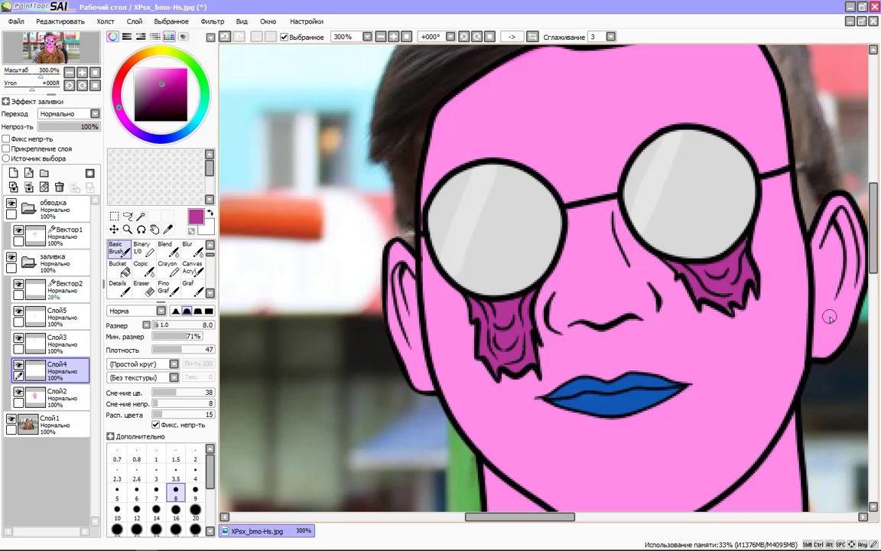
pyautogui.scroll(4, 705, 328)
pyautogui.scroll(-1, 788, 367)
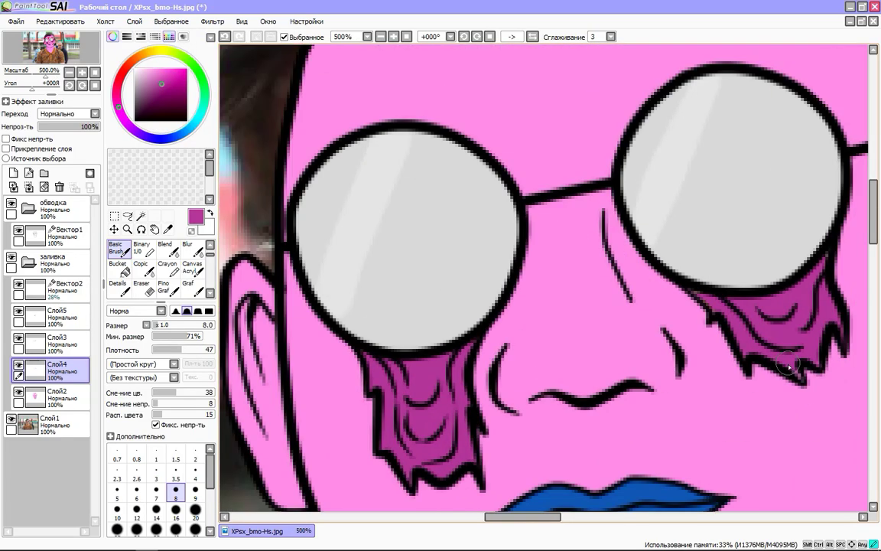
pyautogui.scroll(-3, 662, 419)
# - Reshape the left ear's lobe and outer edge into jagged points on the Вектор1 outline layer and thin the lobe's tips with Pressure
pyautogui.click(65, 233)
pyautogui.scroll(3, 501, 417)
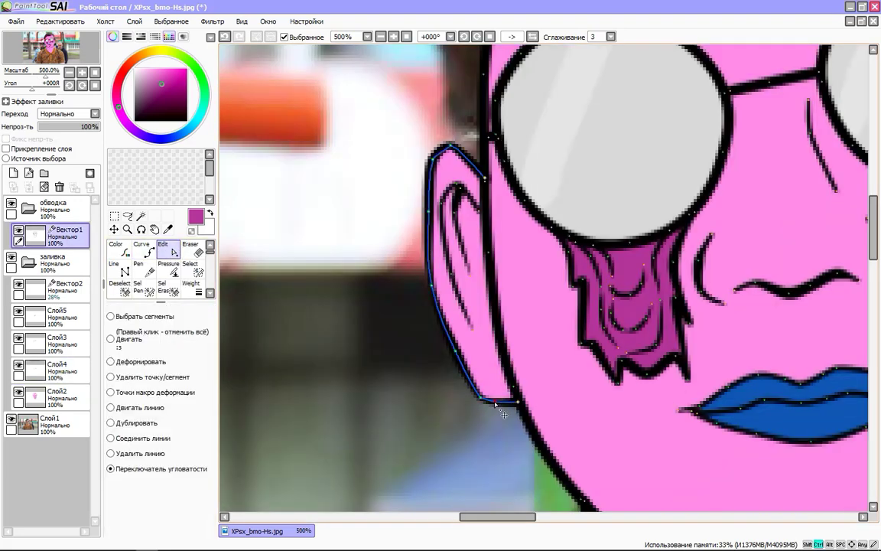
pyautogui.moveTo(502, 411); pyautogui.dragTo(506, 418)
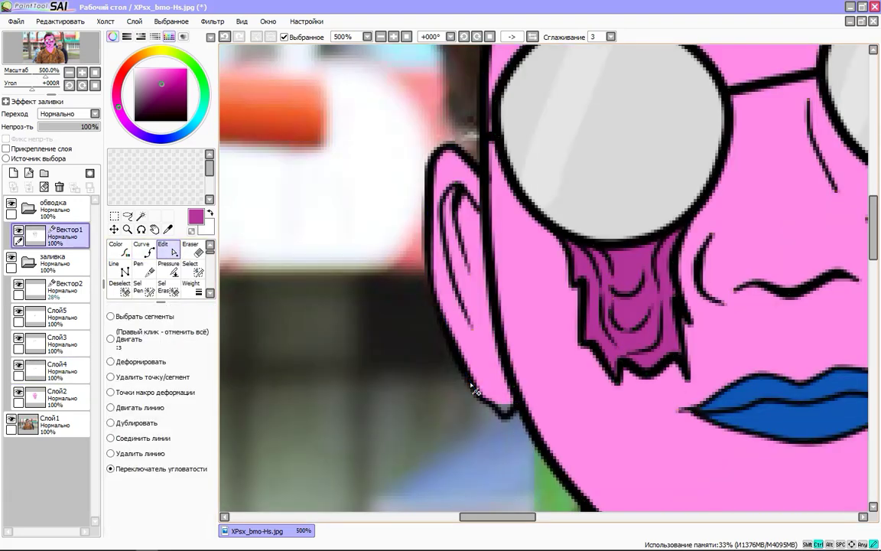
pyautogui.moveTo(468, 381); pyautogui.dragTo(463, 399)
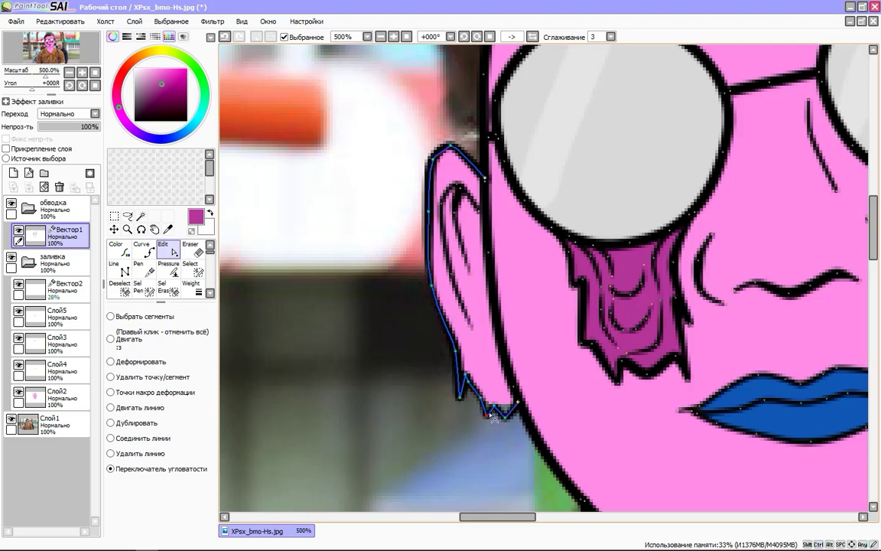
pyautogui.press('p')
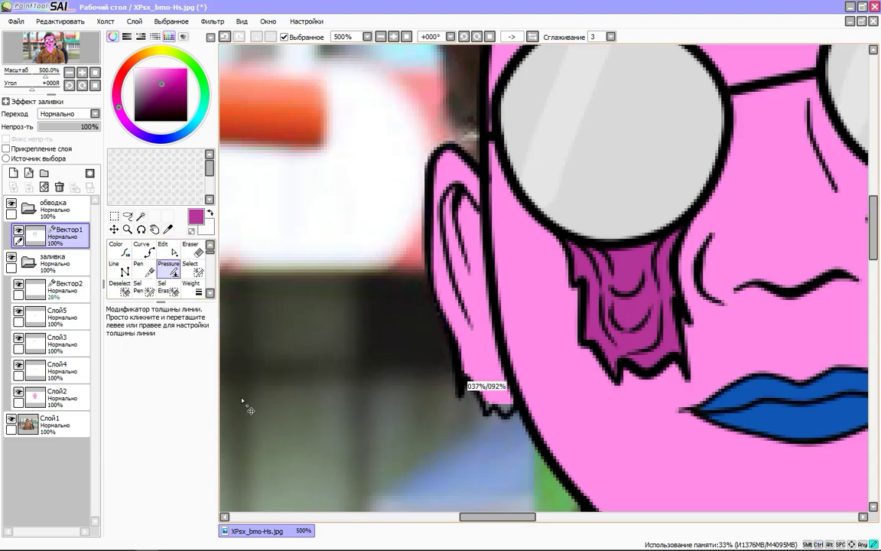
pyautogui.click(161, 251)
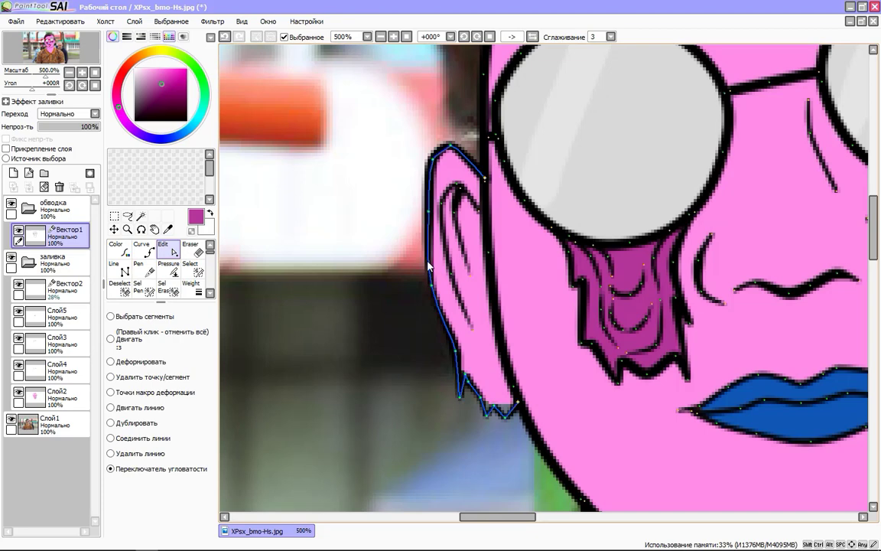
pyautogui.click(429, 266)
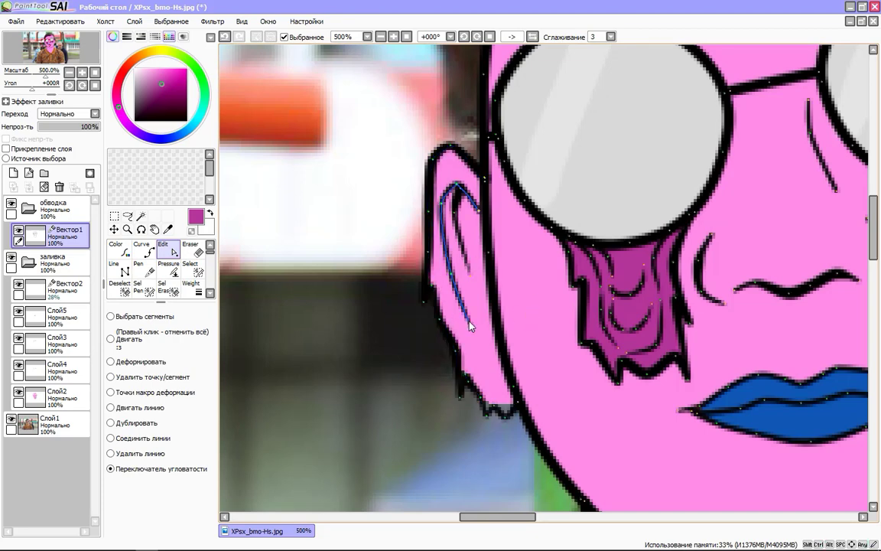
# - Pull the outline of the right ear's lobe and lower outer edge into jagged, torn points with the Edit tool
pyautogui.hscroll(10, 640, 386)
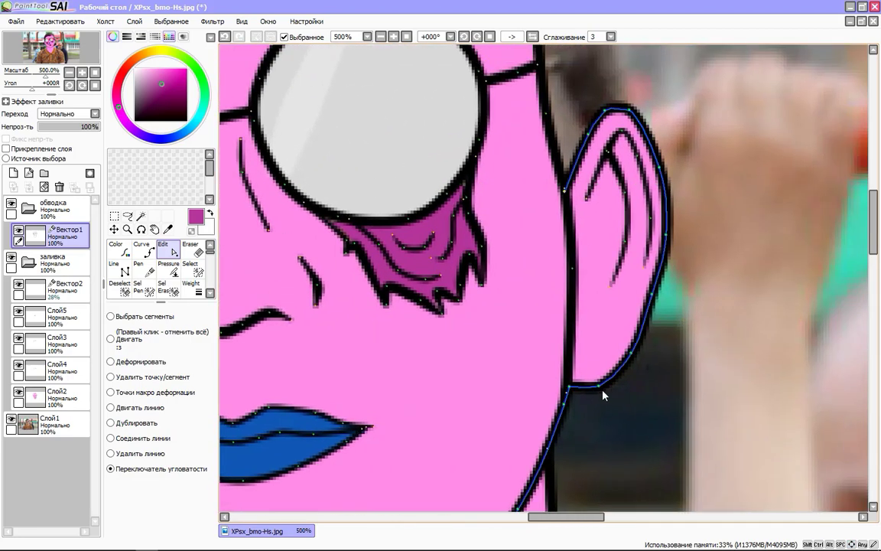
pyautogui.click(598, 385)
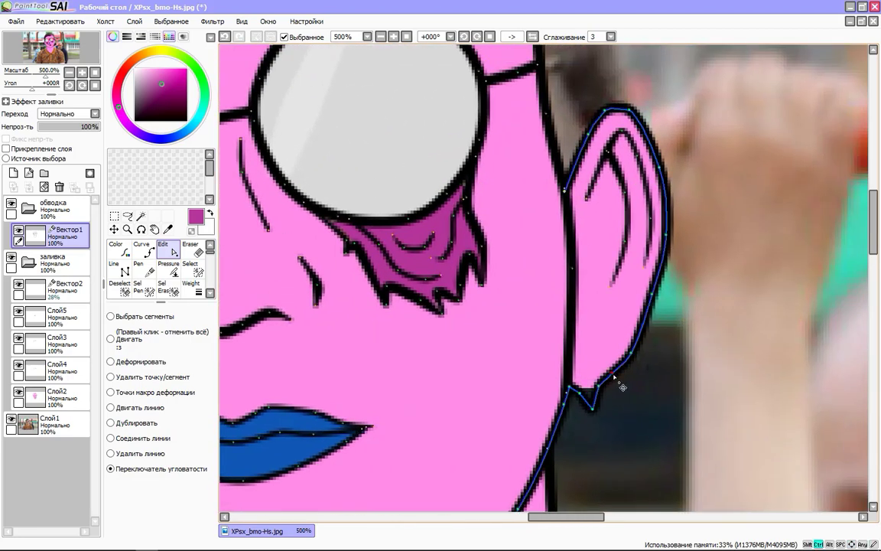
pyautogui.click(646, 345)
# - Select the areas inside both jagged ears with the Magic Wand on the vector outline layer
pyautogui.scroll(-4, 482, 351)
pyautogui.click(316, 417)
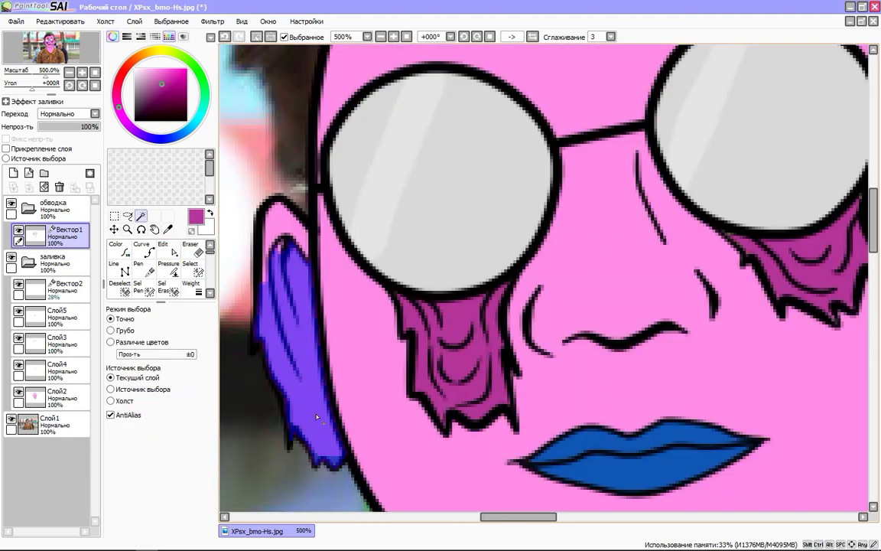
pyautogui.hscroll(5, 364, 429)
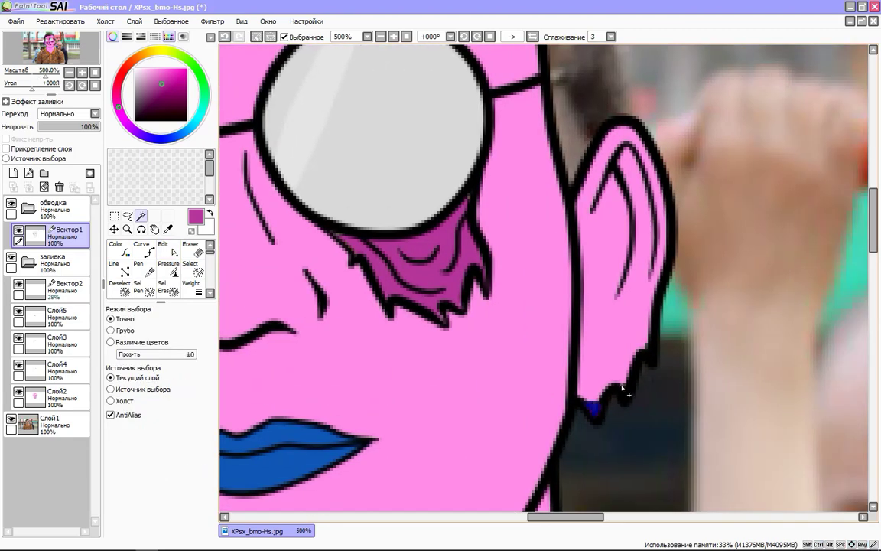
pyautogui.click(621, 387)
# - Paint the selected ear areas on layer Слой2 with the sampled skin pink using the Basic Brush and clear the selection
pyautogui.press('b')
pyautogui.click(48, 394)
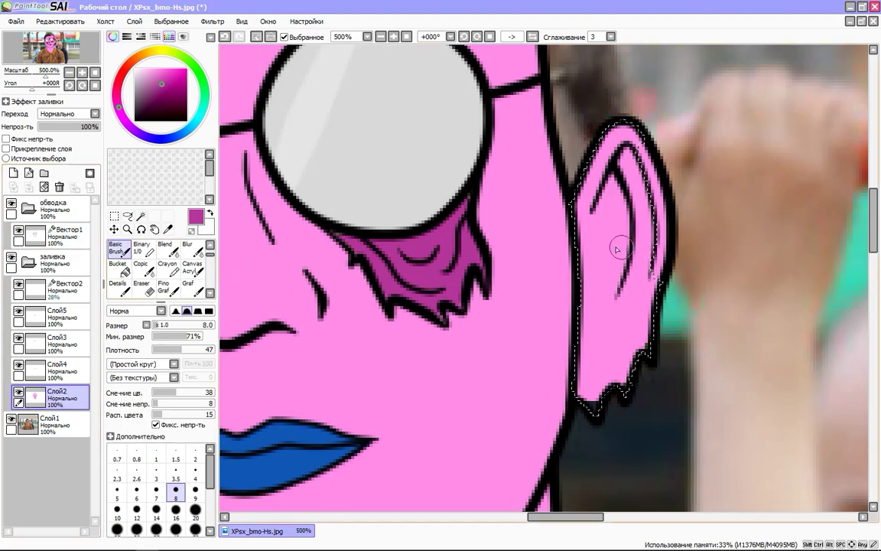
pyautogui.hscroll(-4, 587, 418)
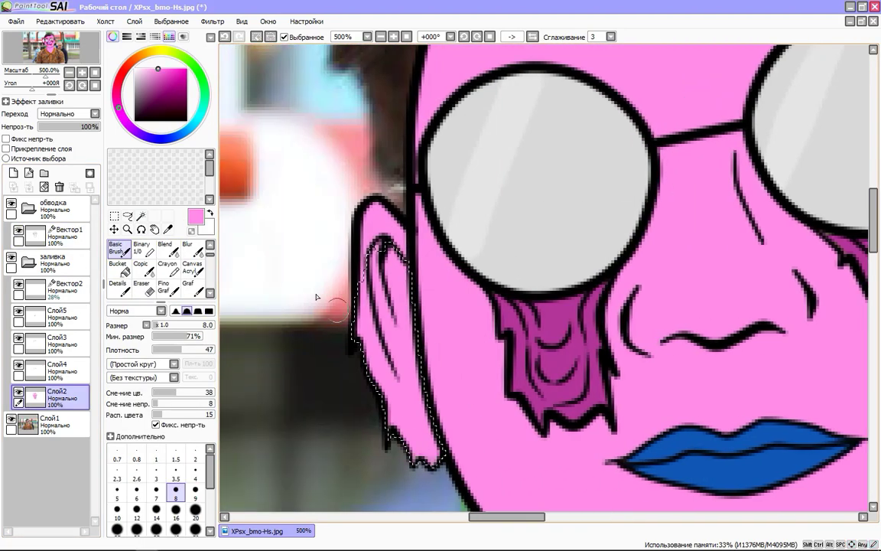
pyautogui.click(171, 20)
pyautogui.click(181, 35)
# - Thin the jagged tips of both ear outlines on layer Вектор1 with the Pressure tool
pyautogui.click(61, 234)
pyautogui.click(169, 268)
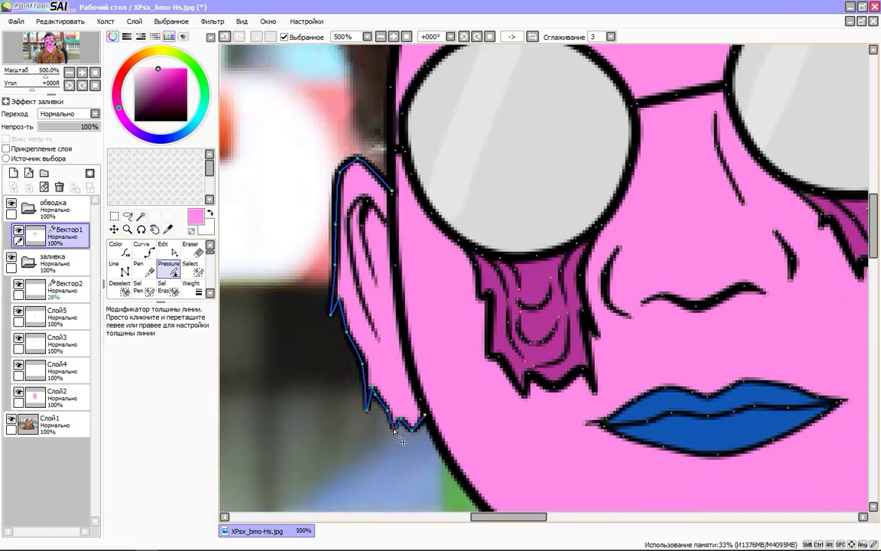
pyautogui.hscroll(5, 477, 317)
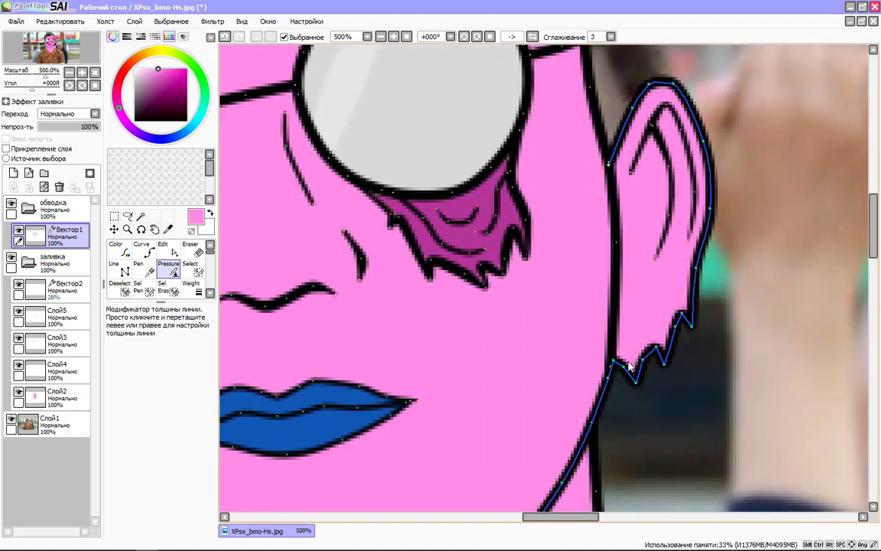
pyautogui.scroll(-2, 521, 300)
# - Pull the chin's contour line down into several jagged drips with the Edit tool
pyautogui.click(142, 249)
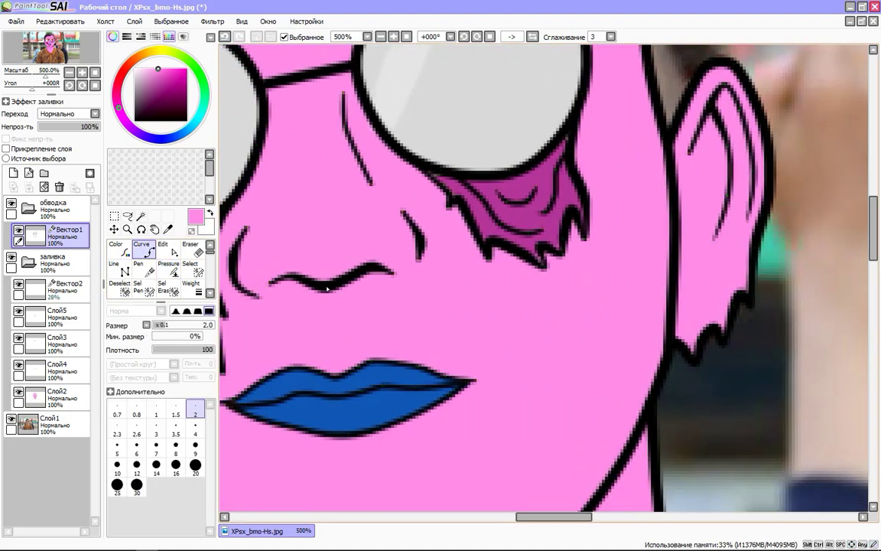
pyautogui.press('ctrl')
pyautogui.moveTo(403, 369); pyautogui.dragTo(414, 383)
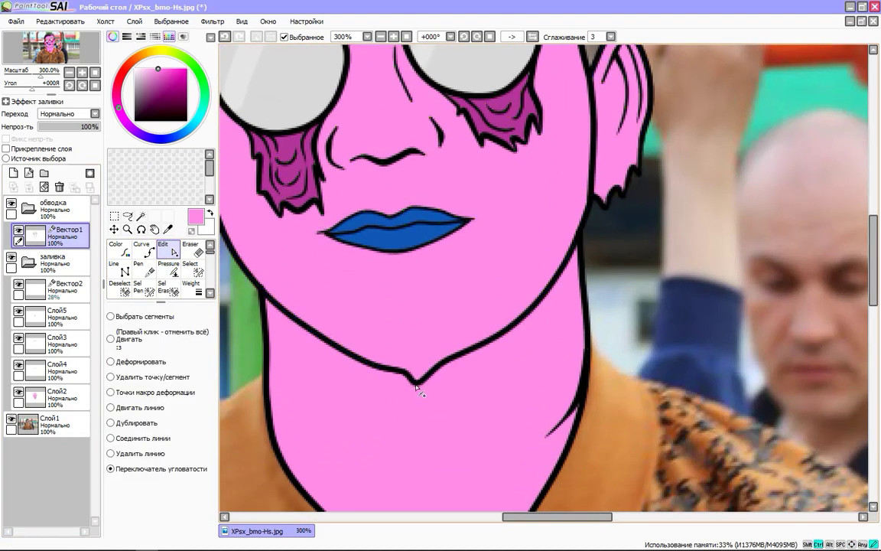
pyautogui.moveTo(346, 356); pyautogui.dragTo(352, 364)
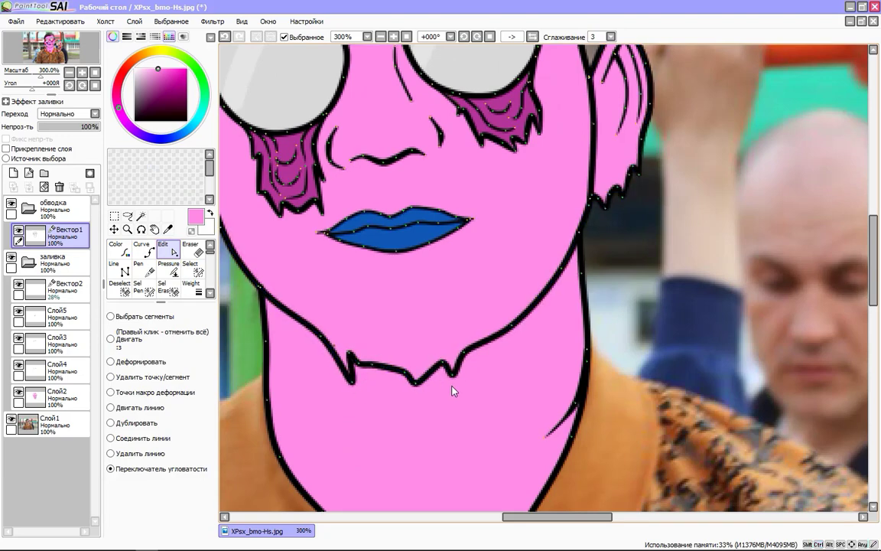
pyautogui.moveTo(436, 369); pyautogui.dragTo(441, 374)
pyautogui.scroll(-3, 439, 378)
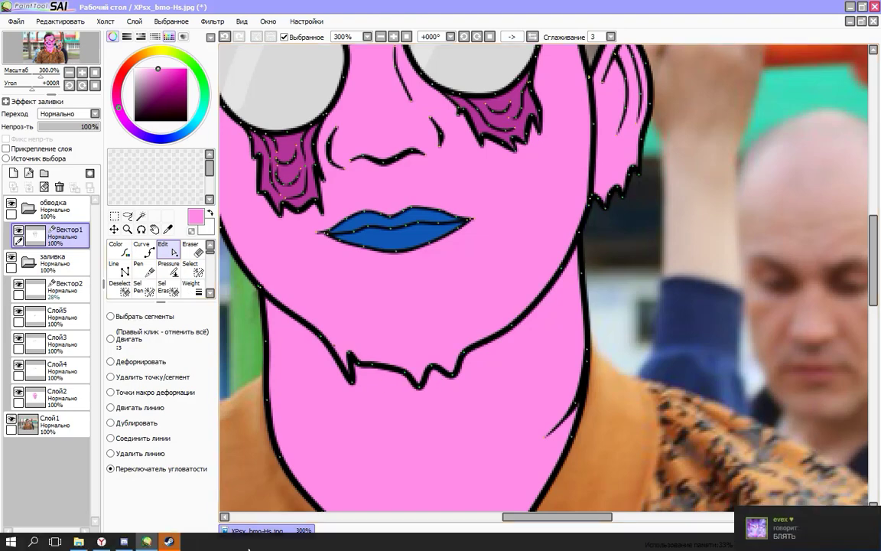
pyautogui.press('c')
pyautogui.scroll(-2, 470, 341)
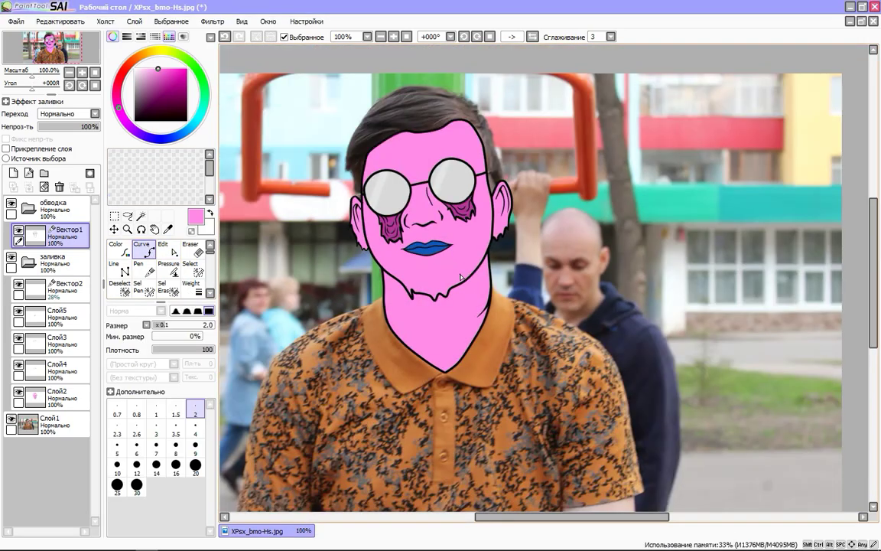
pyautogui.hotkey('alt', 'Tab')
pyautogui.hotkey('alt', 'Tab')
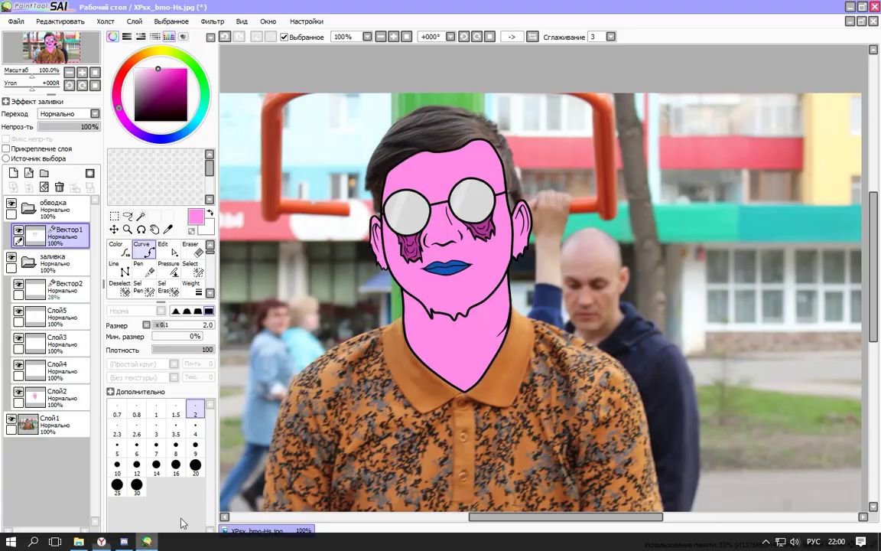
# - Reshape the lower lip's bottom outline into two pointed drips with the Edit tool
pyautogui.scroll(4, 378, 256)
pyautogui.press('e')
pyautogui.press('ctrl')
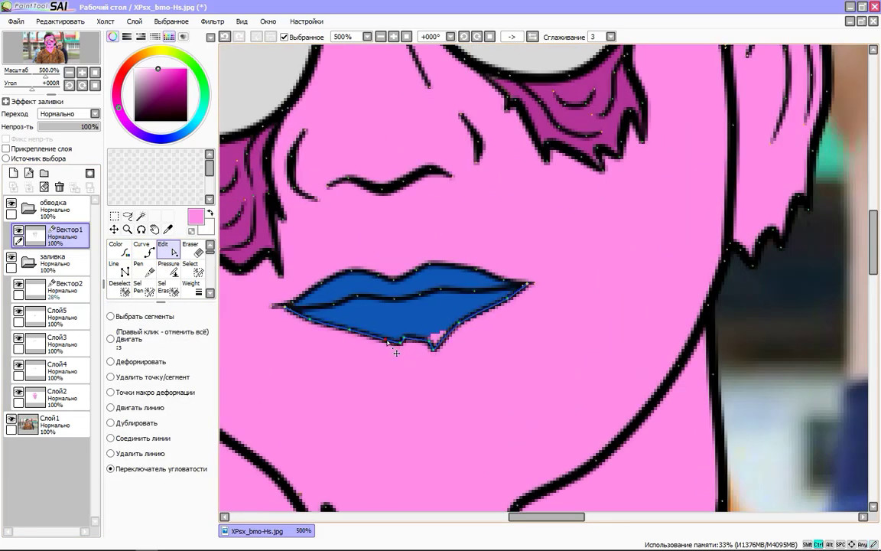
pyautogui.moveTo(388, 341)
pyautogui.mouseDown()
pyautogui.moveTo(381, 352)
pyautogui.moveTo(392, 343)
pyautogui.moveTo(360, 350)
pyautogui.mouseUp()
pyautogui.click(143, 247)
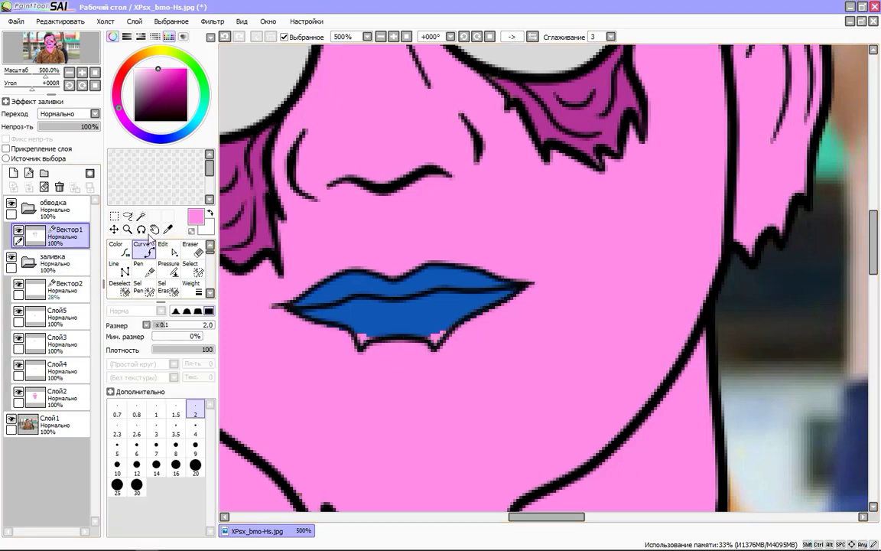
# - Select the lower lip with the Magic Wand and fill its new points on the lip colour layer with the sampled blue
pyautogui.click(140, 217)
pyautogui.click(382, 321)
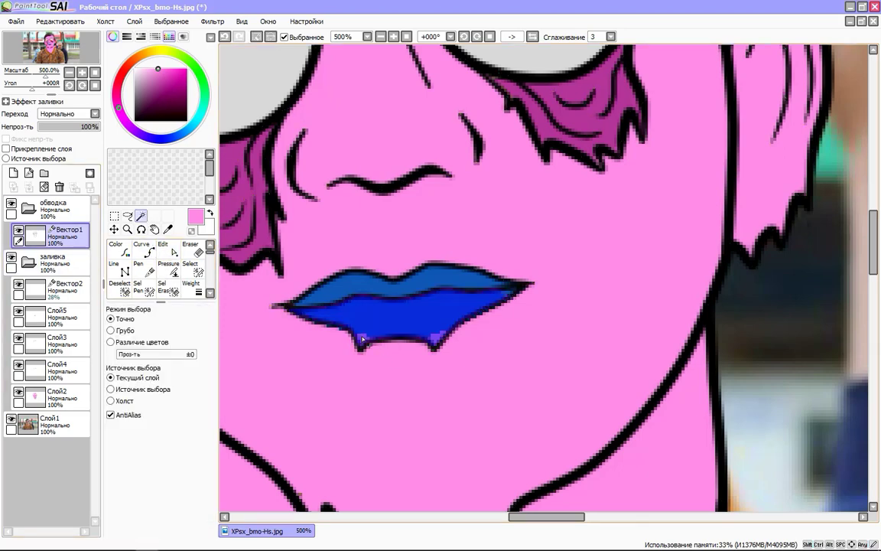
pyautogui.click(71, 330)
pyautogui.keyDown('alt'); pyautogui.click(438, 322); pyautogui.keyUp('alt')
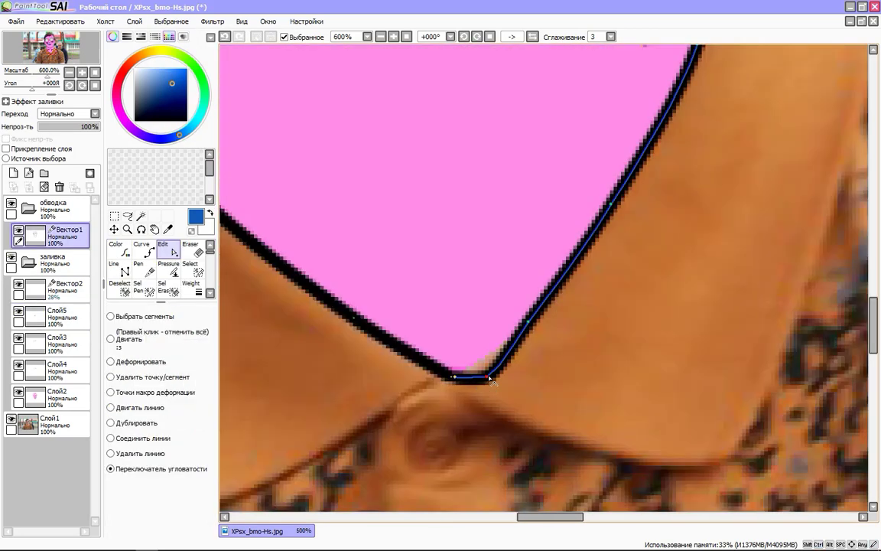
# - Pull the lower tip of the neck outline down into a narrow pointed drip with the Edit tool
pyautogui.click(477, 413)
pyautogui.moveTo(477, 413); pyautogui.dragTo(467, 433)
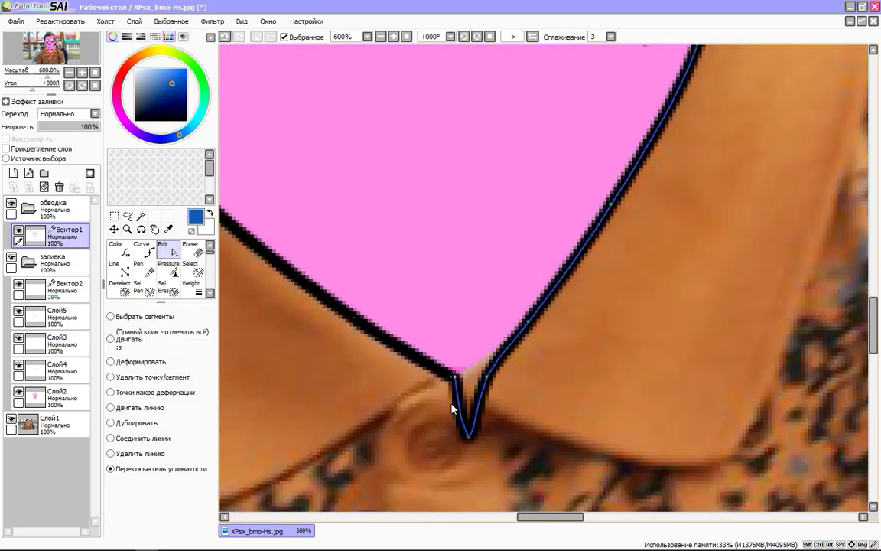
# - Select the neck area with the Magic Wand, paint its pointed tip skin pink on layer Слой2, and clear the selection
pyautogui.click(141, 216)
pyautogui.click(429, 191)
pyautogui.click(54, 395)
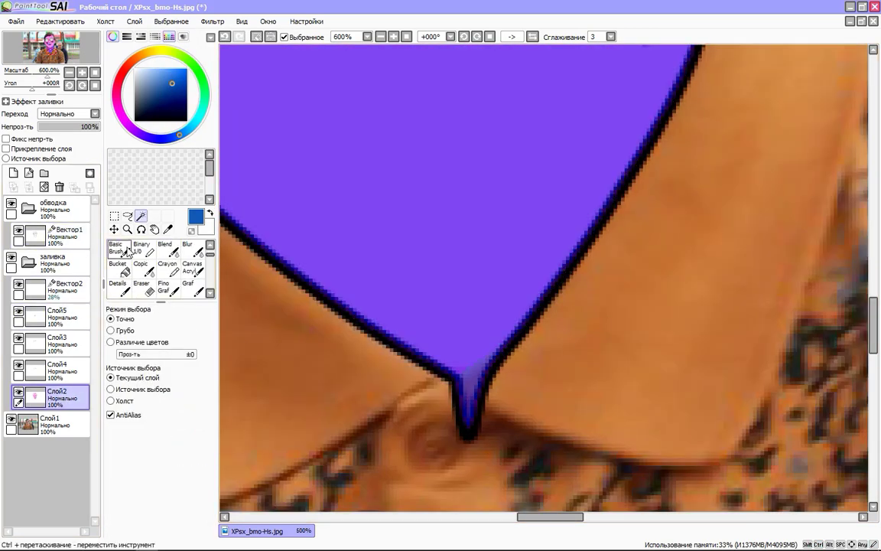
pyautogui.click(118, 248)
pyautogui.click(171, 21)
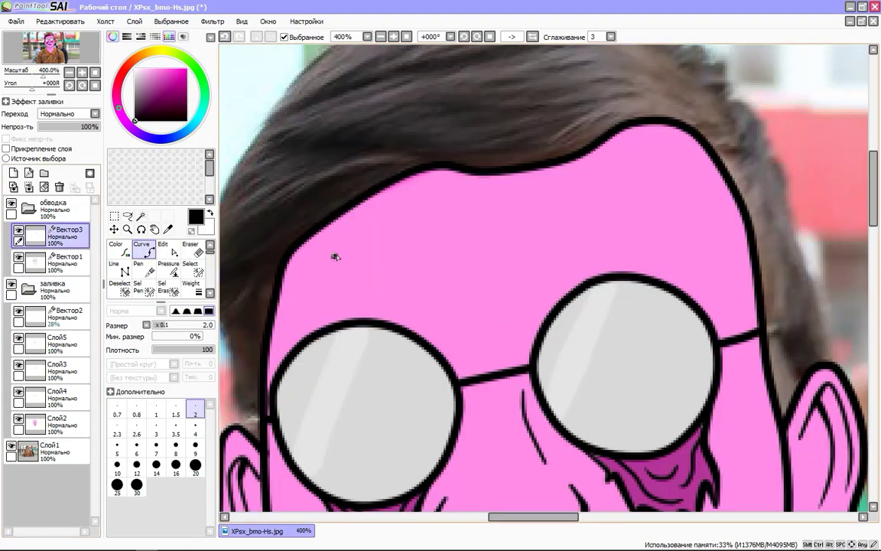
# - Draw a black V-shaped drip line on the left of the forehead on new vector layer Вектор3 and taper its ends with Pressure
pyautogui.click(391, 231)
pyautogui.click(168, 267)
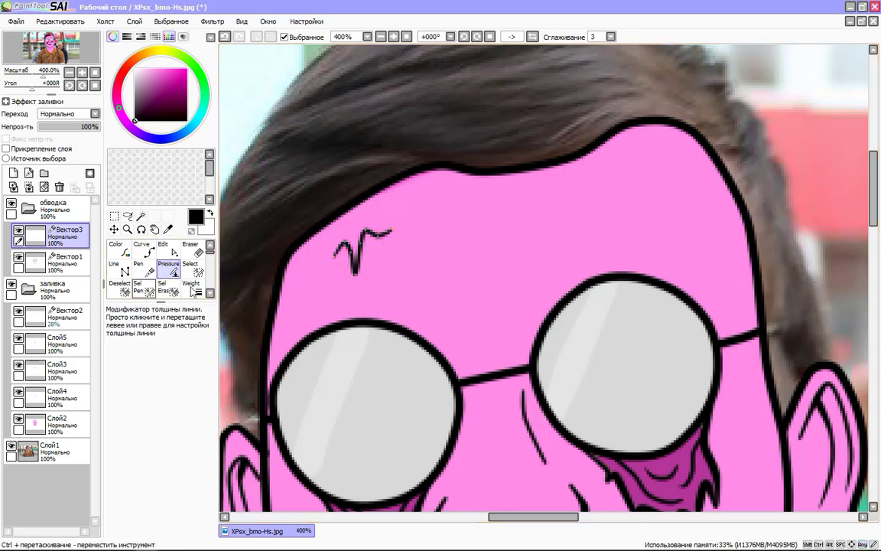
pyautogui.press('c')
# - Draw a second, W-shaped drip line near the middle of the forehead with the Curve tool at size 2
pyautogui.scroll(-4, 477, 313)
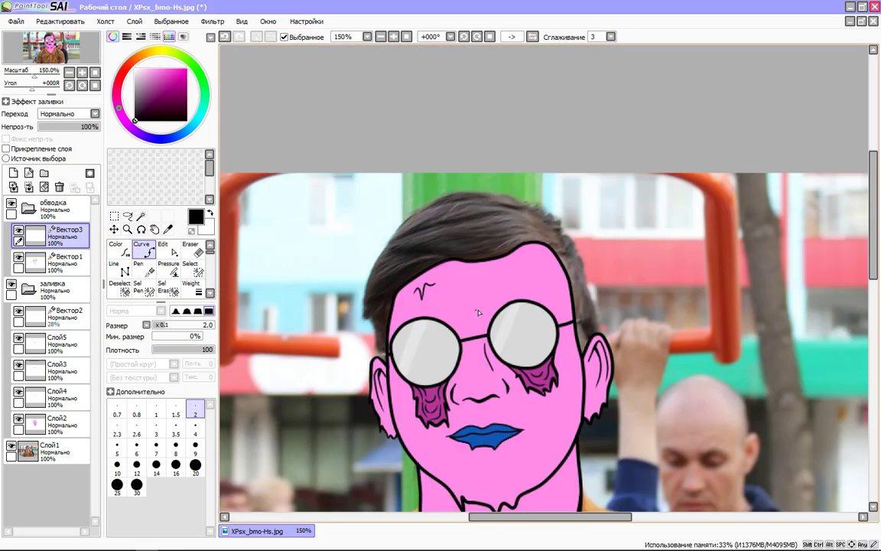
pyautogui.scroll(3, 478, 312)
pyautogui.click(450, 278)
pyautogui.click(456, 292)
pyautogui.click(458, 279)
pyautogui.click(460, 289)
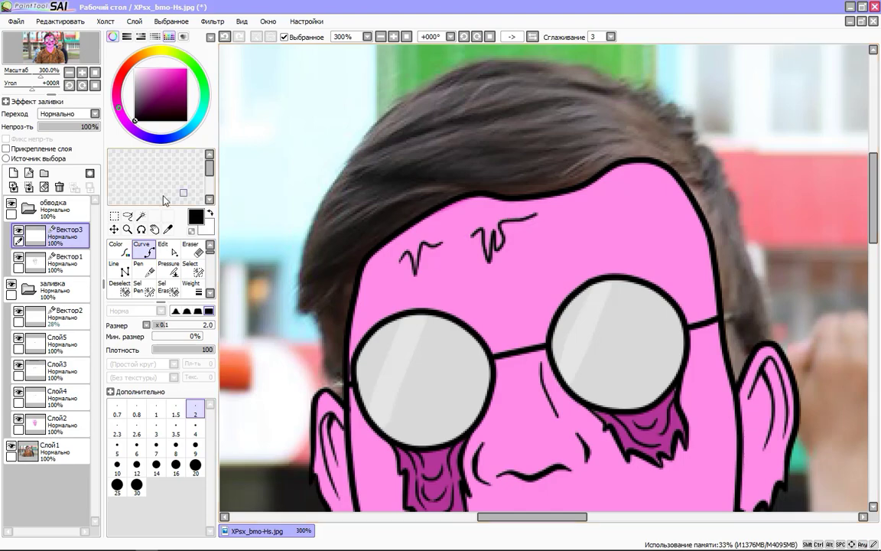
# - Taper the second forehead drip with the Pressure tool and add similar tapered drip lines around the glasses, nose bridge and cheeks
pyautogui.click(168, 268)
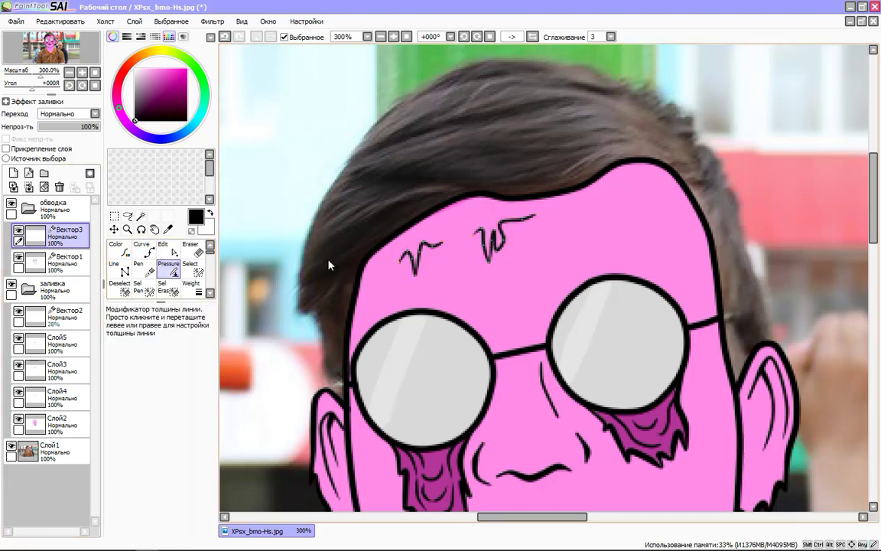
pyautogui.moveTo(482, 231); pyautogui.dragTo(492, 230)
pyautogui.scroll(1, 535, 281)
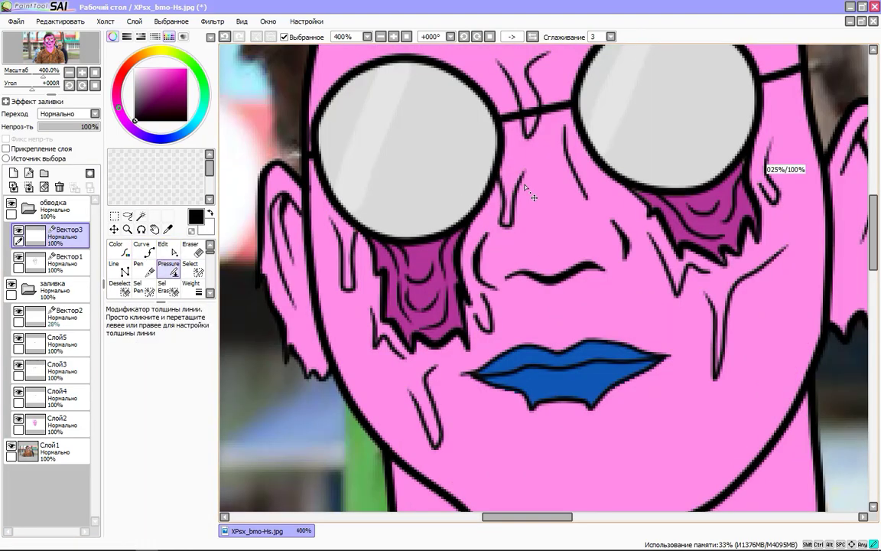
pyautogui.scroll(-4, 535, 197)
# - Draw a small drip line beneath the left half of the lower lip with the Curve tool and taper its ends with Pressure
pyautogui.click(141, 248)
pyautogui.scroll(3, 786, 282)
pyautogui.scroll(1, 550, 264)
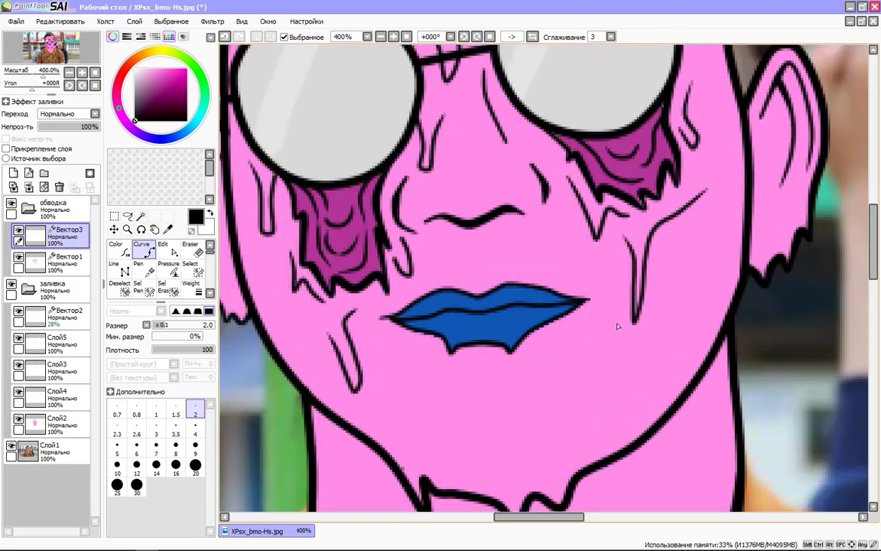
pyautogui.click(417, 303)
pyautogui.press('Escape')
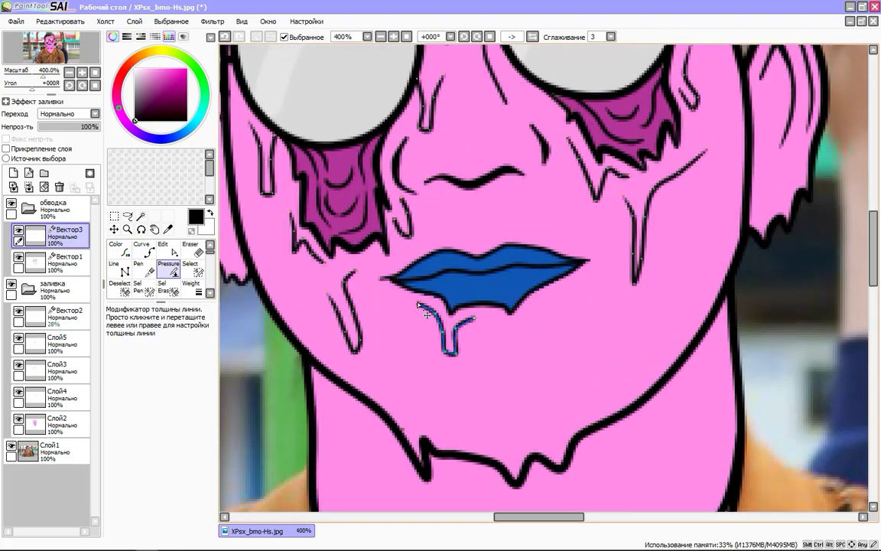
# - Draw a longer drip with a rounded drop beneath the right half of the lips and taper its ends with Pressure
pyautogui.click(538, 377)
pyautogui.click(579, 302)
pyautogui.click(168, 267)
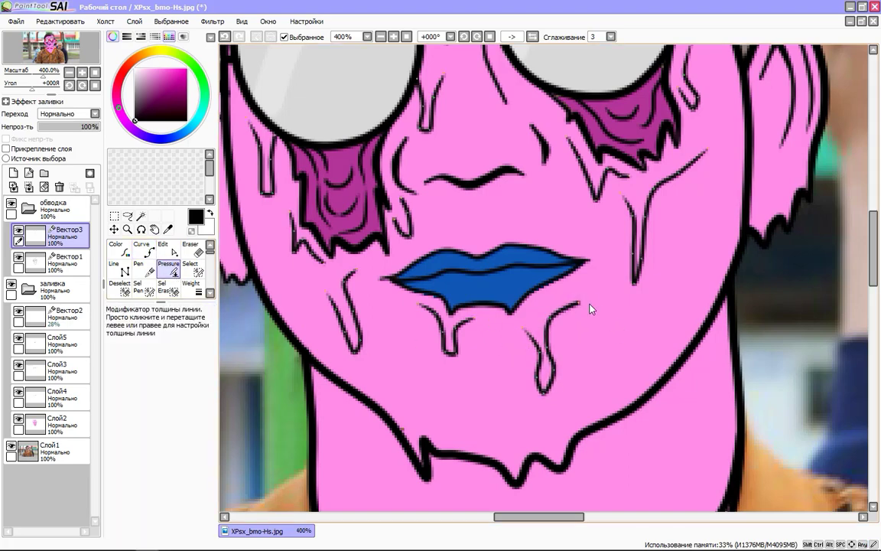
# - Draw a long drip line on the right cheek beside the jaw with the Curve tool at size 2
pyautogui.scroll(-4, 591, 309)
pyautogui.click(142, 249)
pyautogui.scroll(5, 582, 323)
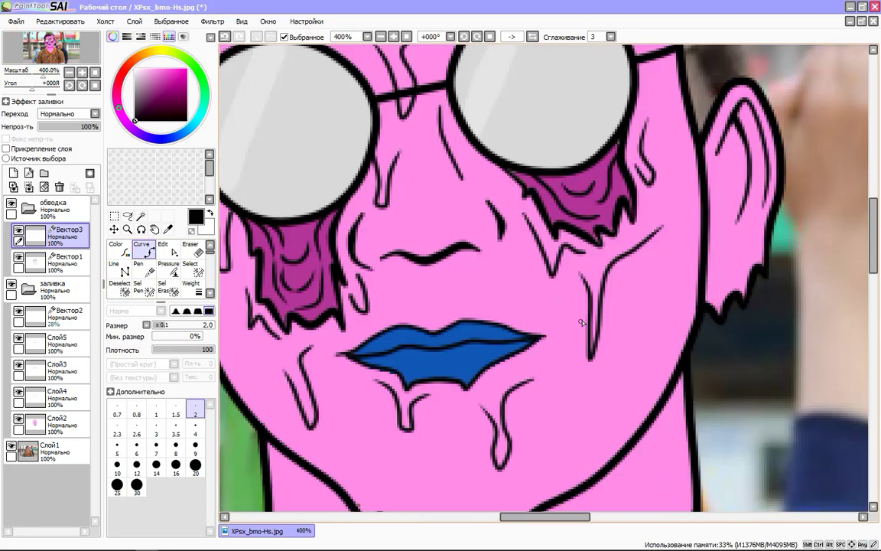
pyautogui.scroll(-2, 644, 276)
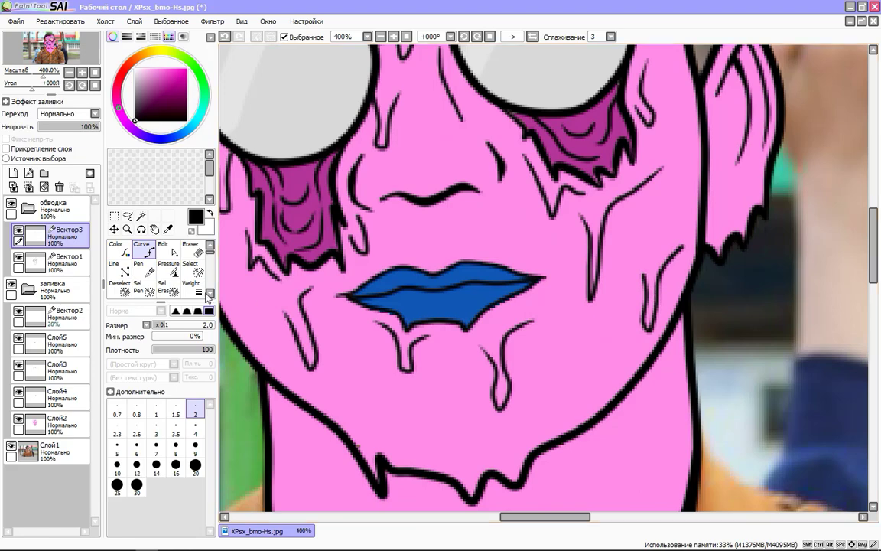
pyautogui.scroll(-3, 534, 260)
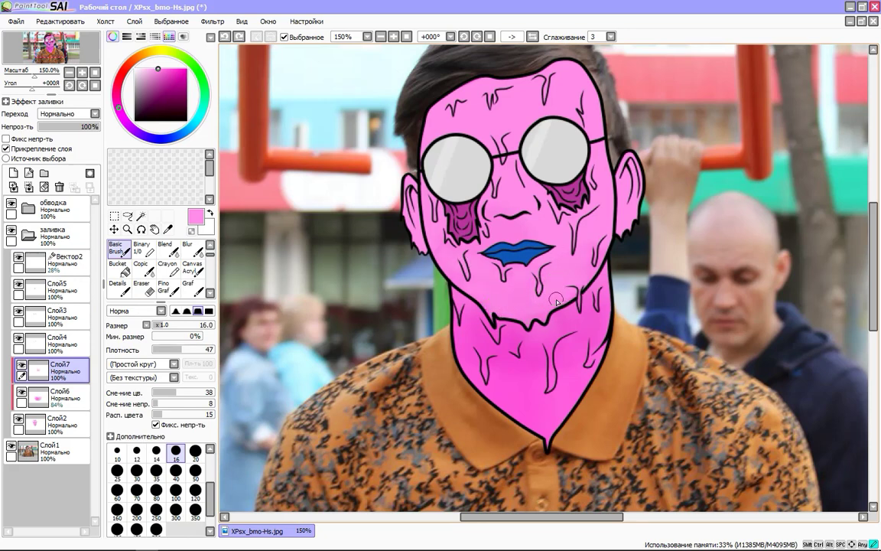
# - Paint light pink along the right side of the jaw on layer Слой7 with the Basic Brush, reducing the size from 40 to 10
pyautogui.click(179, 476)
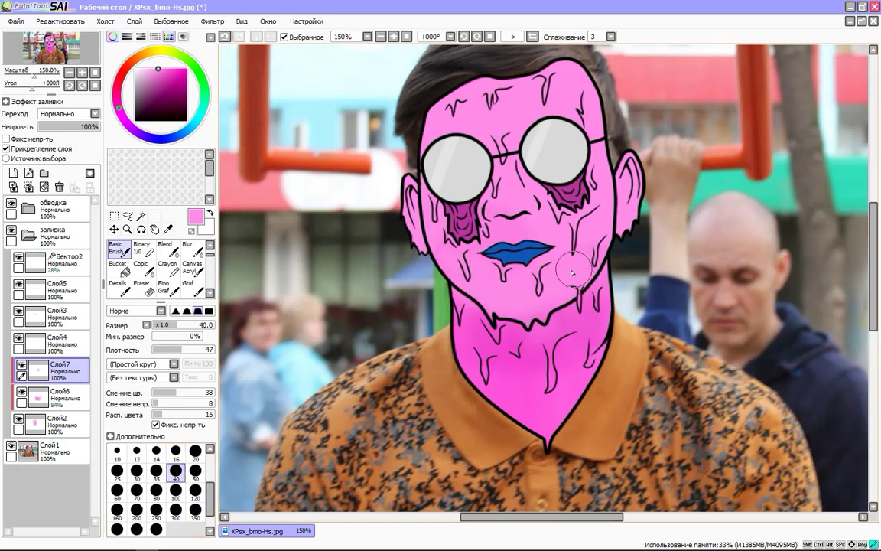
pyautogui.press('[')
pyautogui.press('[')
pyautogui.press('[')
pyautogui.press('[')
pyautogui.press('[')
pyautogui.press('[')
pyautogui.press('[')
pyautogui.press('[')
pyautogui.press('[')
pyautogui.press('[')
pyautogui.scroll(8, 520, 291)
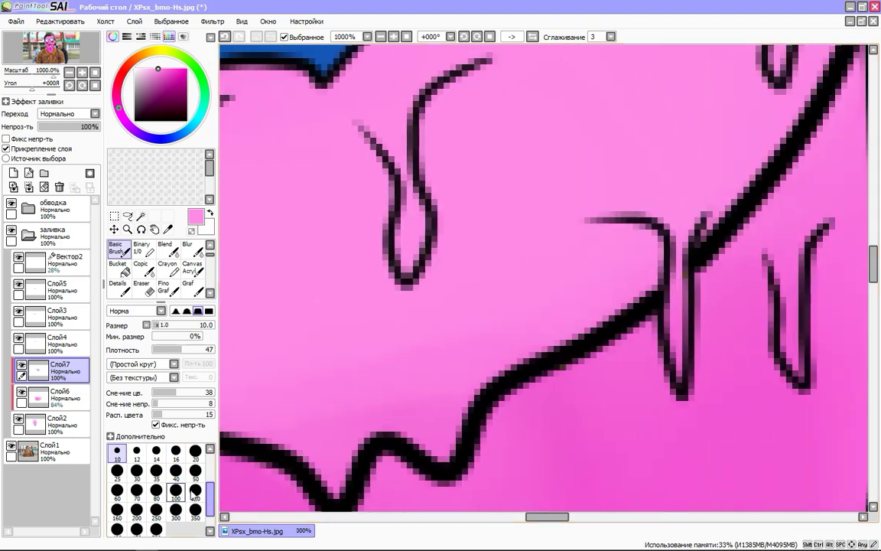
pyautogui.scroll(-5, 419, 317)
# - Touch up the light pink along the jagged chin edge and left jawline with the Basic Brush at size 4
pyautogui.scroll(2, 429, 307)
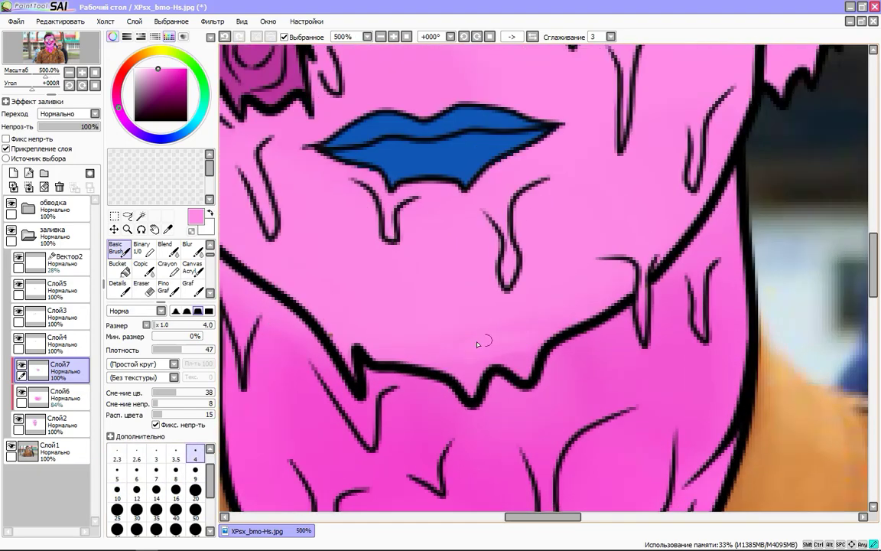
pyautogui.press(']')
pyautogui.press(']')
pyautogui.press(']')
pyautogui.press(']')
pyautogui.press(']')
pyautogui.press(']')
pyautogui.press(']')
pyautogui.press(']')
pyautogui.press(']')
pyautogui.press('[')
pyautogui.press('[')
pyautogui.press('[')
pyautogui.press('[')
pyautogui.press('[')
pyautogui.press('[')
pyautogui.press('[')
pyautogui.press('[')
pyautogui.press('[')
pyautogui.scroll(-2, 318, 371)
pyautogui.scroll(4, 429, 351)
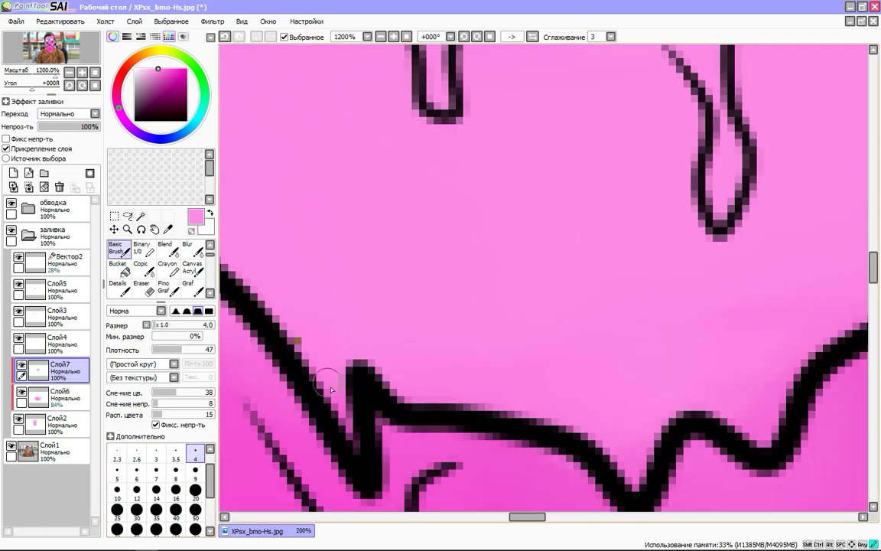
pyautogui.scroll(-7, 542, 342)
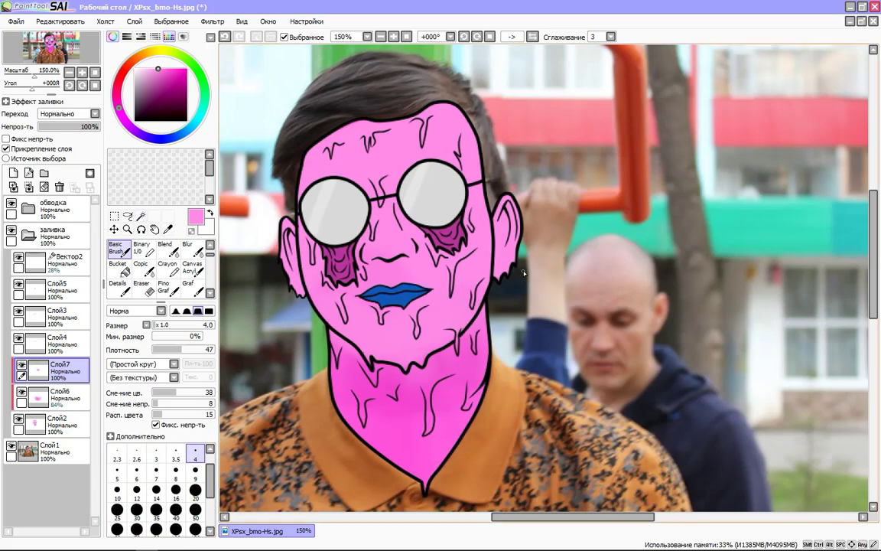
# - Add a linework layer above Слой7 and sample the dark magenta as the Curve tool's drawing colour
pyautogui.click(28, 173)
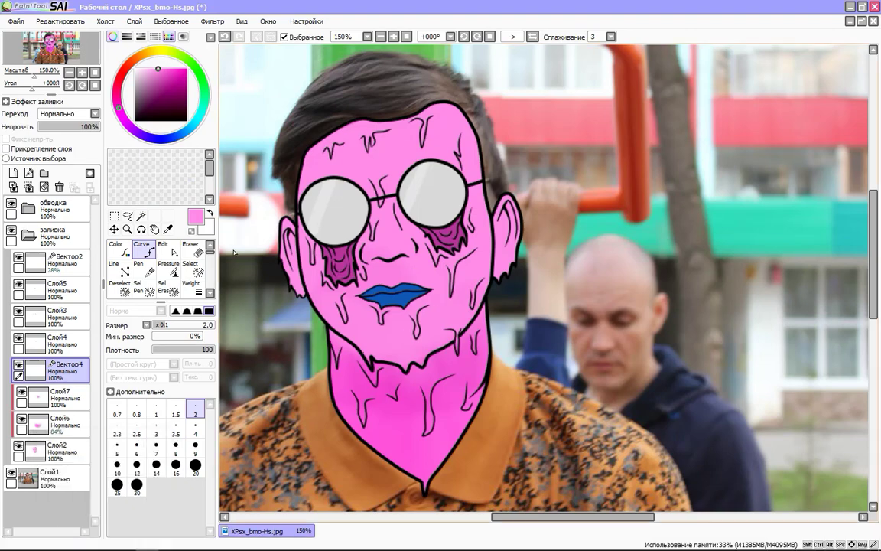
pyautogui.click(168, 228)
pyautogui.click(143, 250)
# - Draw size 4 dark magenta shadow curves along the neck, jaw and chin drips and taper their ends with Pressure
pyautogui.scroll(5, 459, 275)
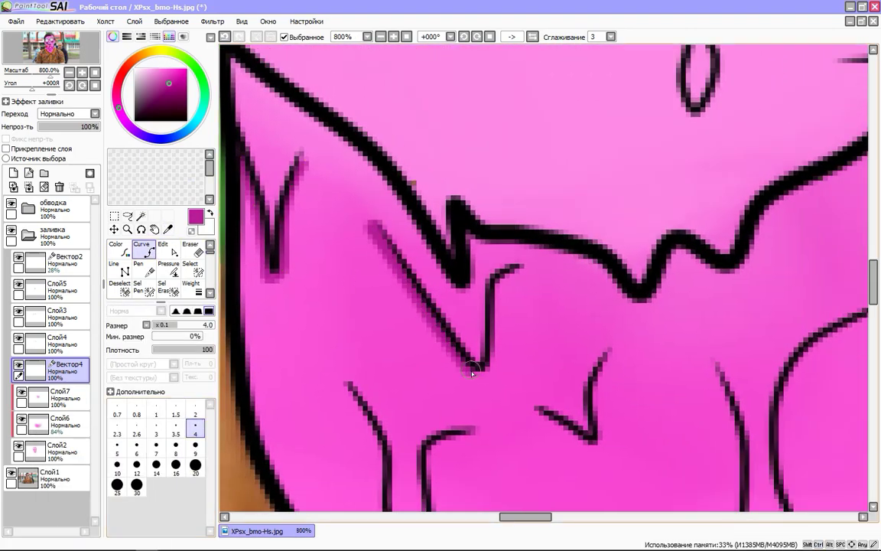
pyautogui.scroll(-2, 497, 326)
pyautogui.click(168, 268)
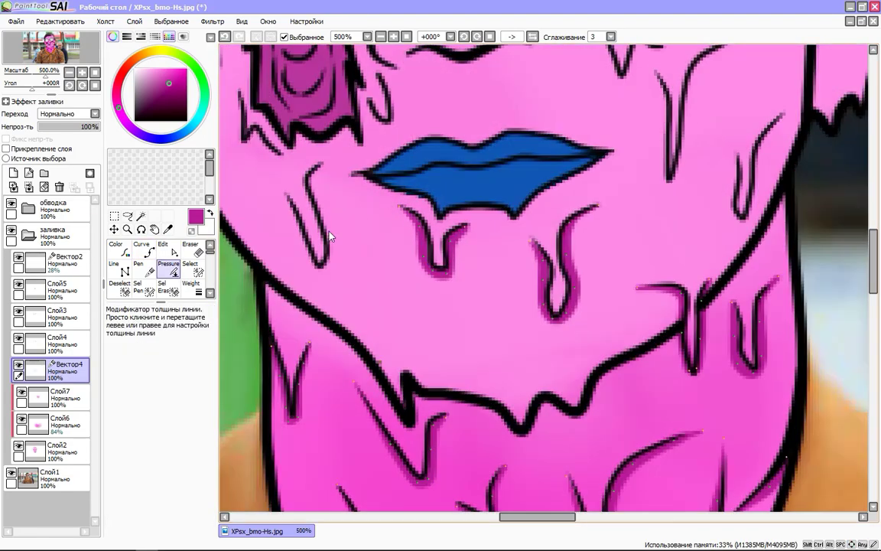
pyautogui.scroll(-3, 230, 233)
# - Draw size 4 dark magenta shadow curves along the cheek drips, inner ear lines and drips around the glasses
pyautogui.click(142, 249)
pyautogui.scroll(4, 428, 230)
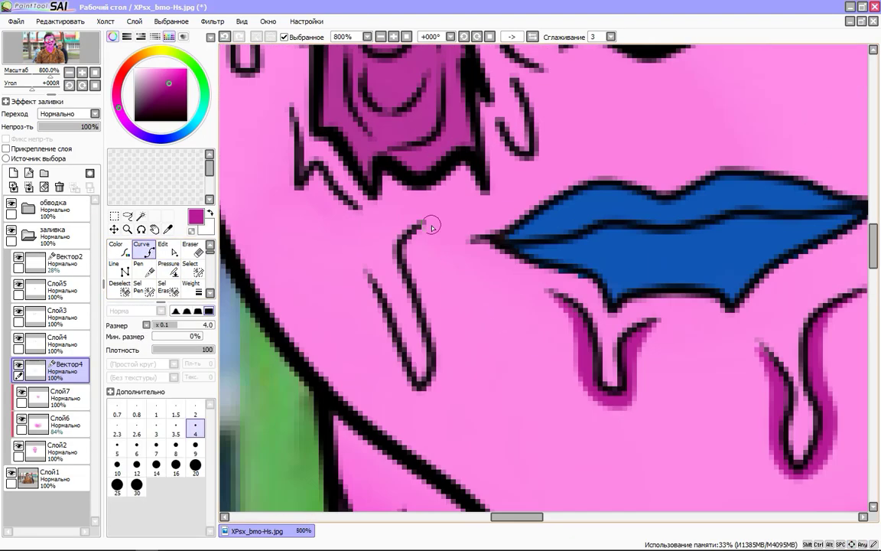
pyautogui.click(425, 299)
pyautogui.scroll(-3, 354, 217)
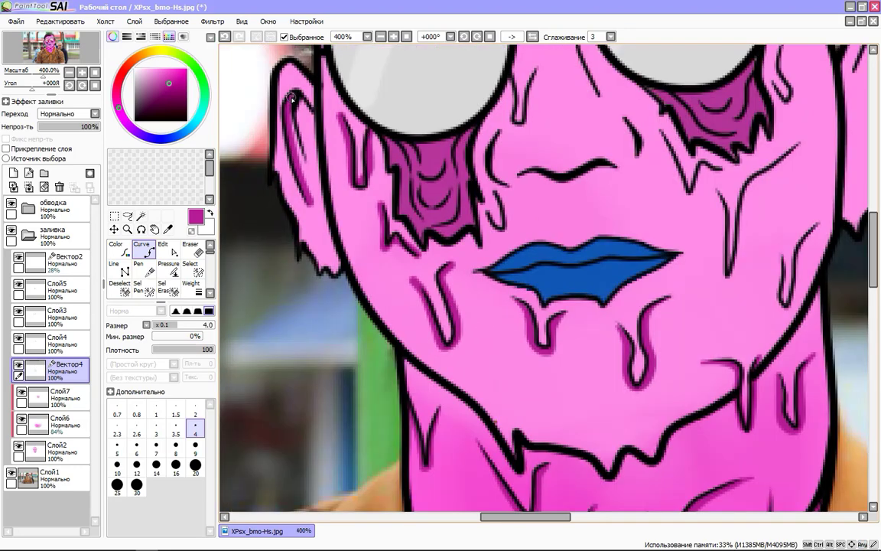
pyautogui.moveTo(639, 142); pyautogui.dragTo(459, 250)
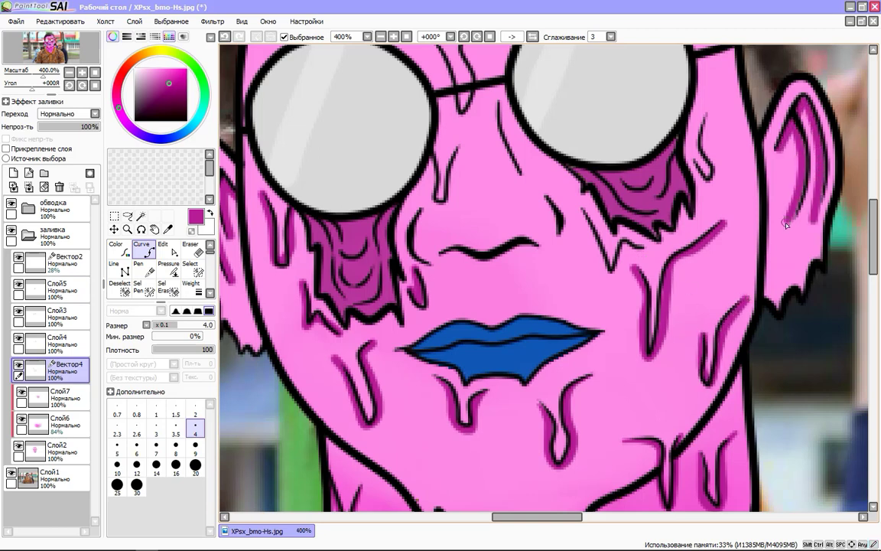
pyautogui.doubleClick(709, 157)
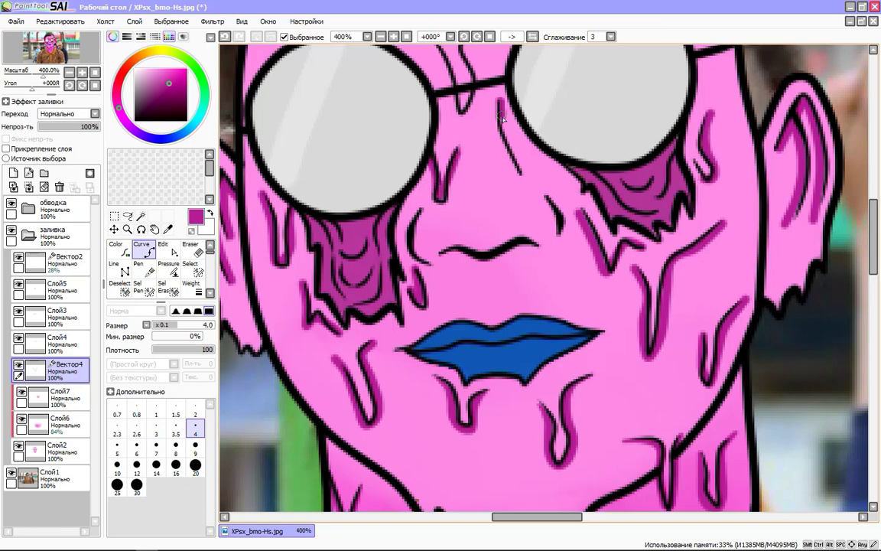
# - Draw size 4 dark magenta shadow curves along the forehead drips and the drip across the nose bridge
pyautogui.scroll(-8, 515, 172)
pyautogui.scroll(8, 426, 142)
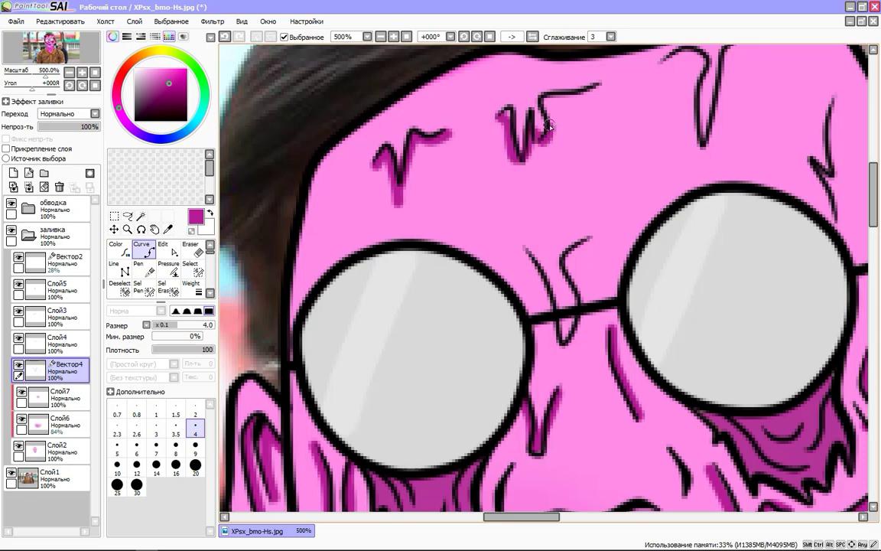
pyautogui.scroll(-2, 536, 85)
pyautogui.scroll(3, 629, 132)
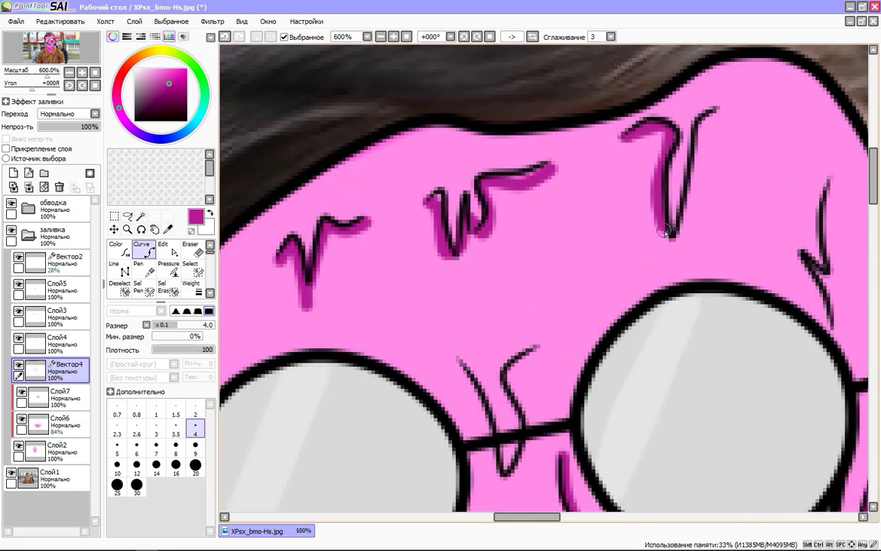
pyautogui.scroll(-2, 725, 113)
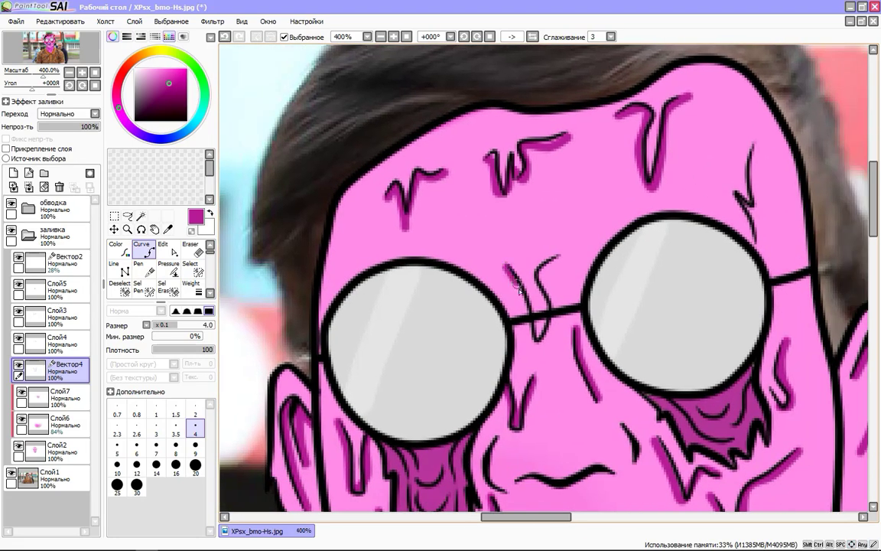
pyautogui.scroll(-2, 635, 275)
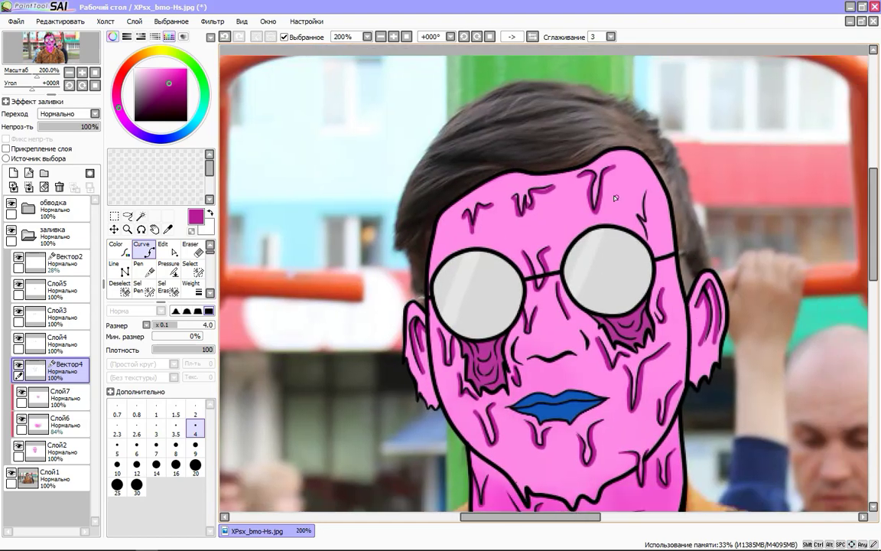
pyautogui.scroll(3, 640, 184)
pyautogui.scroll(-3, 637, 265)
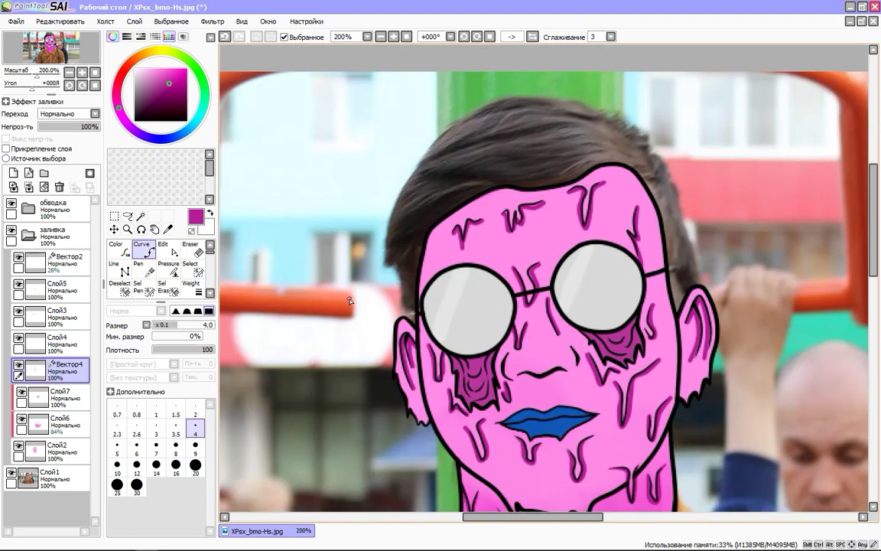
# - Taper the ends of the magenta shadow curves on the ears, cheeks and drips beneath the glasses with Pressure
pyautogui.click(168, 268)
pyautogui.scroll(3, 464, 273)
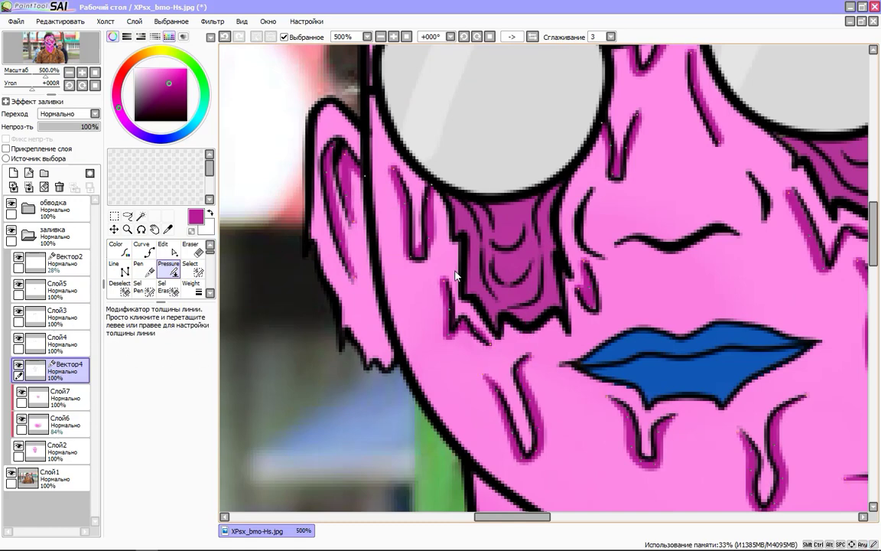
pyautogui.moveTo(300, 194); pyautogui.dragTo(420, 187)
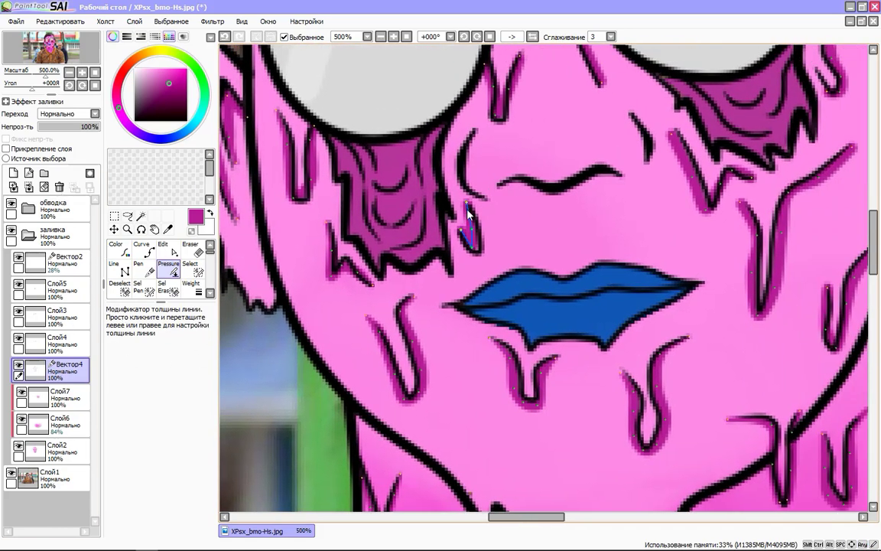
pyautogui.scroll(-2, 480, 260)
pyautogui.moveTo(480, 260); pyautogui.dragTo(463, 277)
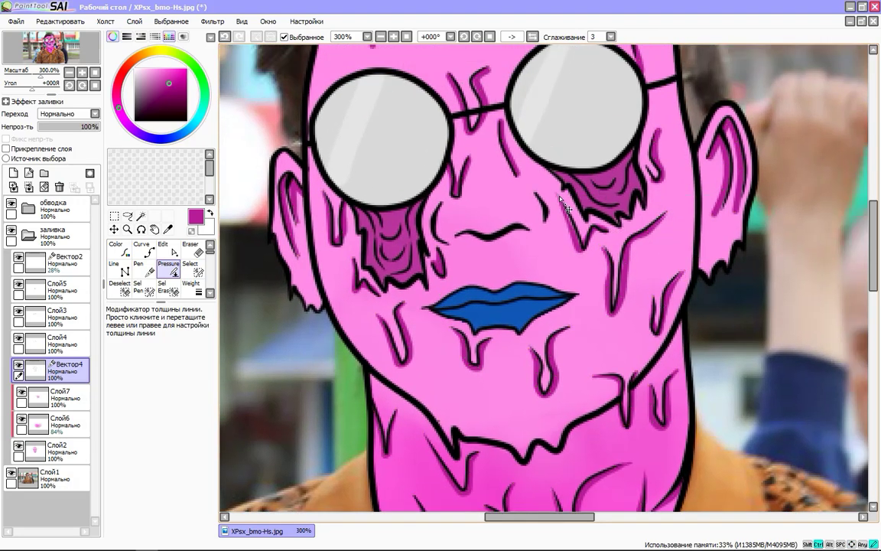
# - Taper the ends of the magenta shadow curves on the nose bridge and forehead drips with Pressure
pyautogui.scroll(1, 688, 245)
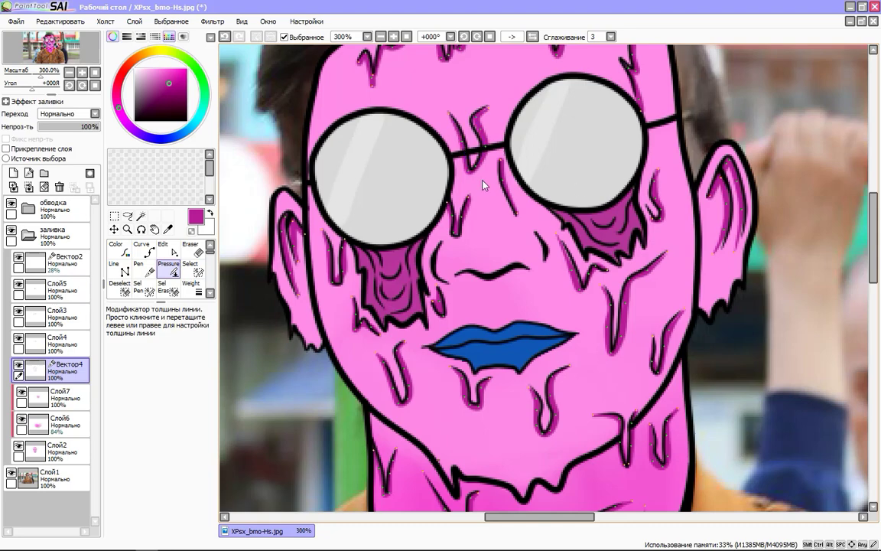
pyautogui.scroll(-1, 486, 185)
pyautogui.scroll(1, 428, 142)
pyautogui.scroll(3, 383, 145)
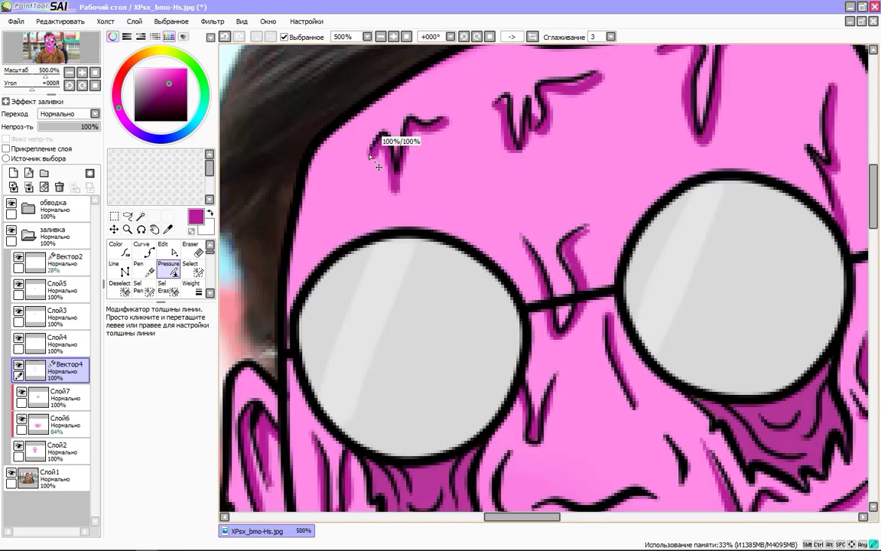
pyautogui.moveTo(536, 81); pyautogui.dragTo(471, 117)
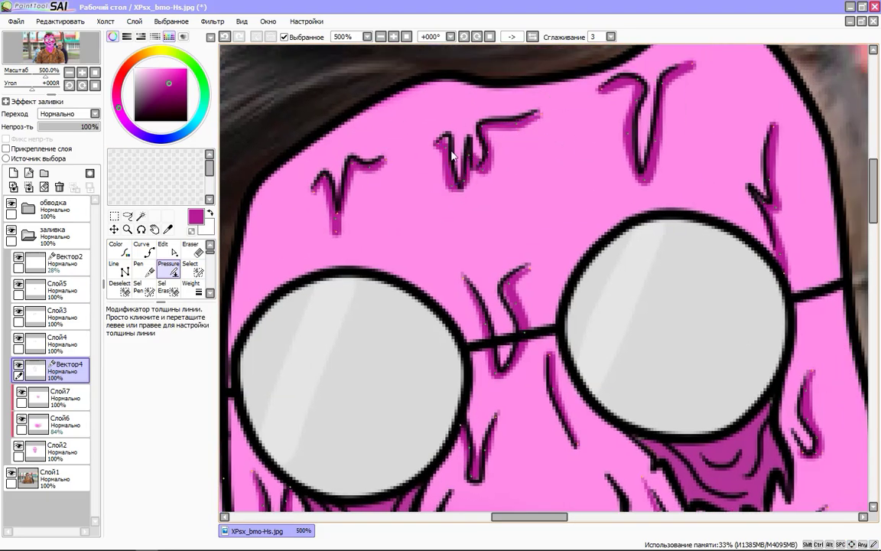
pyautogui.moveTo(452, 156); pyautogui.dragTo(449, 142)
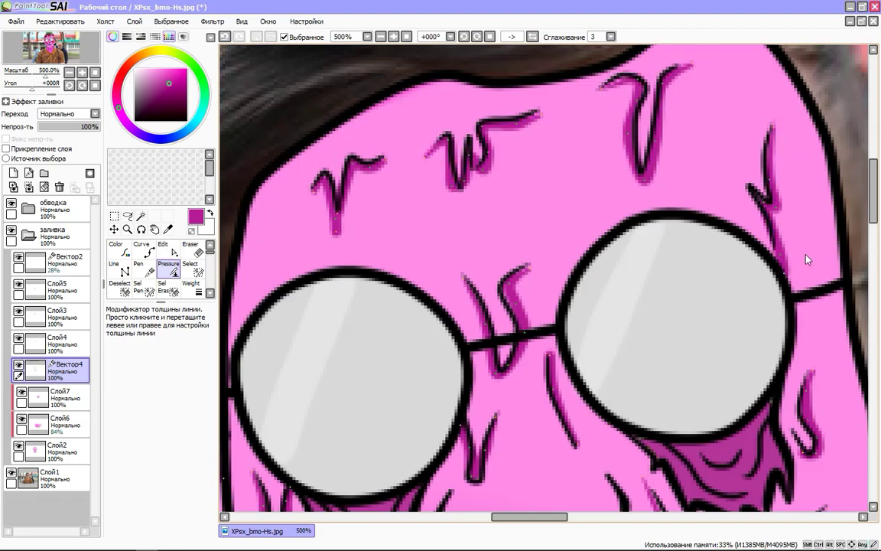
# - Draw a magenta shadow curve beneath the nose line with the Curve tool and taper its ends with Pressure
pyautogui.scroll(-1, 805, 255)
pyautogui.scroll(-3, 643, 367)
pyautogui.scroll(-2, 528, 352)
pyautogui.press('c')
pyautogui.scroll(1, 458, 260)
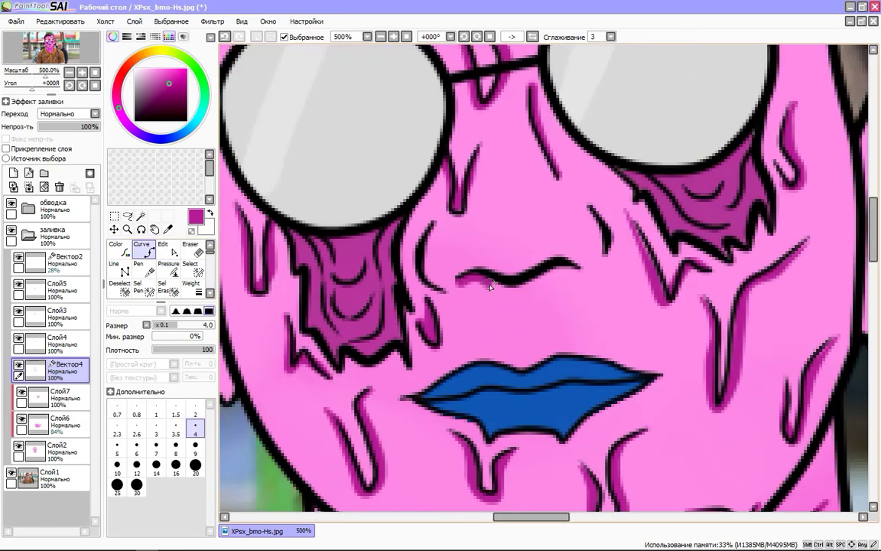
pyautogui.click(168, 268)
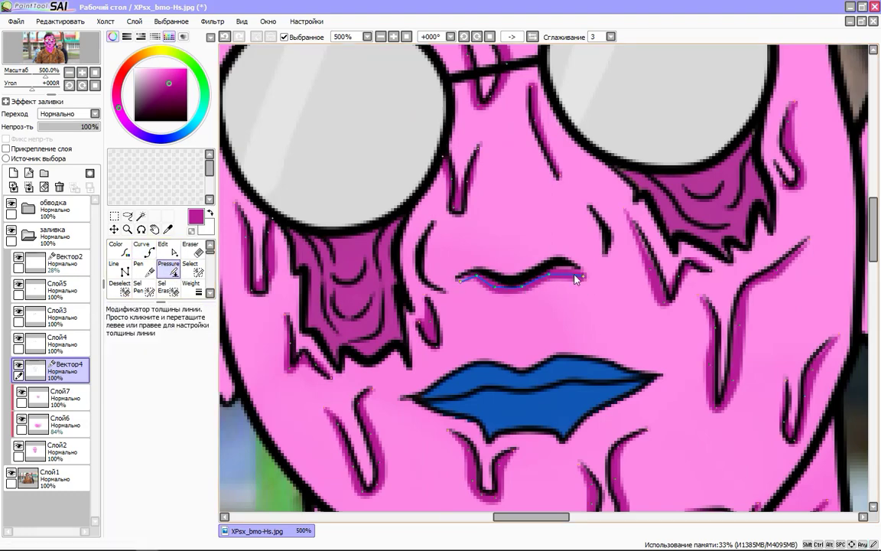
# - Draw a size 6 dark magenta shadow curve inside the neck's left outline down to its pointed tip
pyautogui.press('c')
pyautogui.scroll(-6, 551, 335)
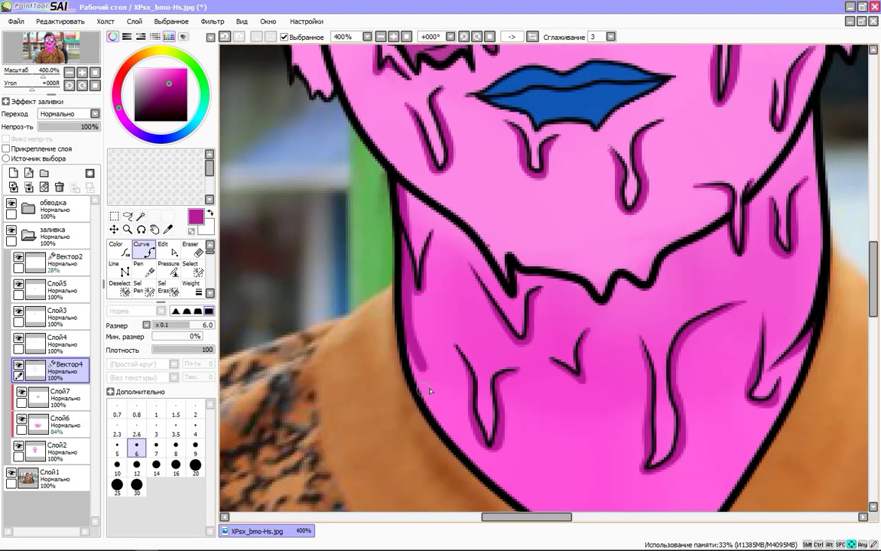
pyautogui.scroll(-2, 496, 415)
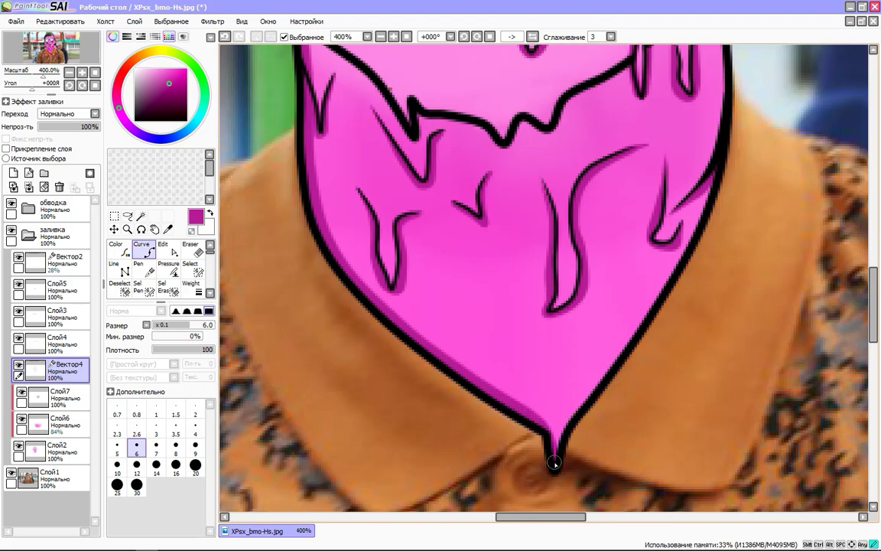
pyautogui.scroll(-5, 370, 168)
# - Draw a size 6 dark magenta shadow curve inside the face's left outline and along the hairline
pyautogui.scroll(4, 385, 256)
pyautogui.scroll(1, 397, 193)
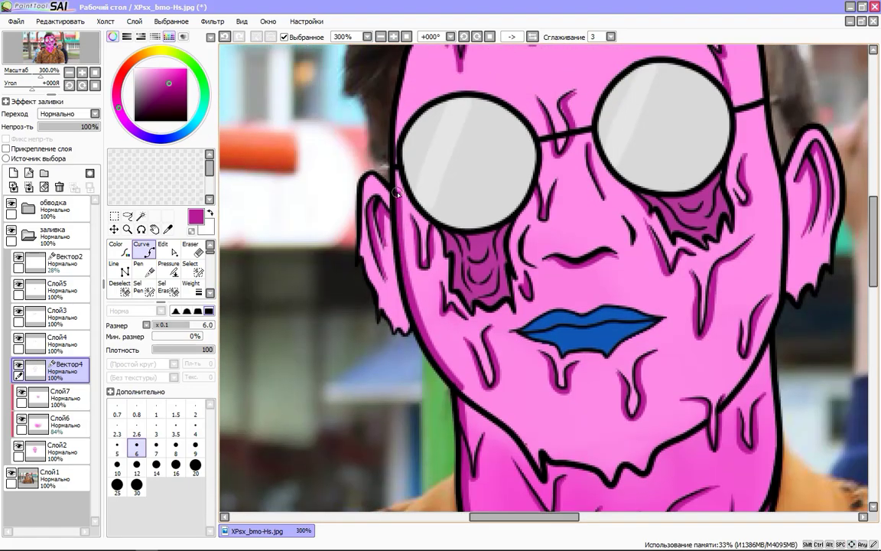
pyautogui.scroll(5, 397, 193)
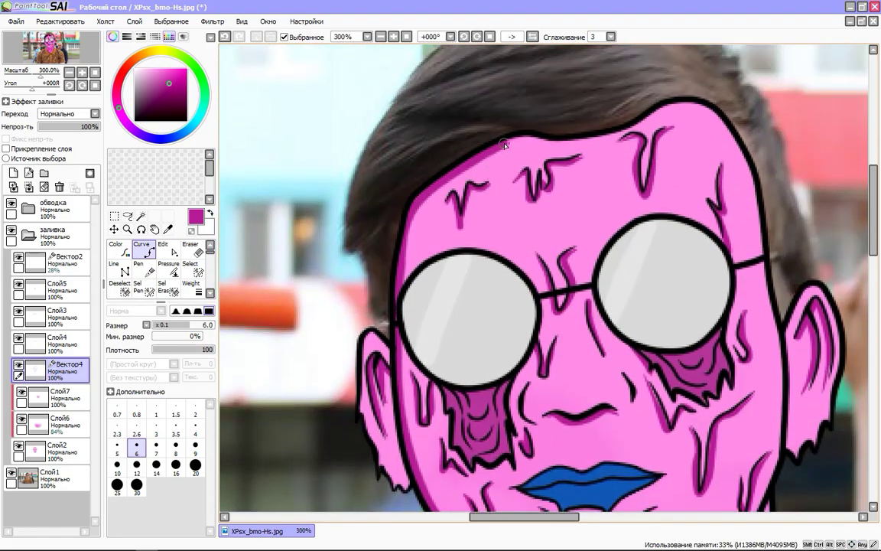
pyautogui.scroll(-3, 625, 243)
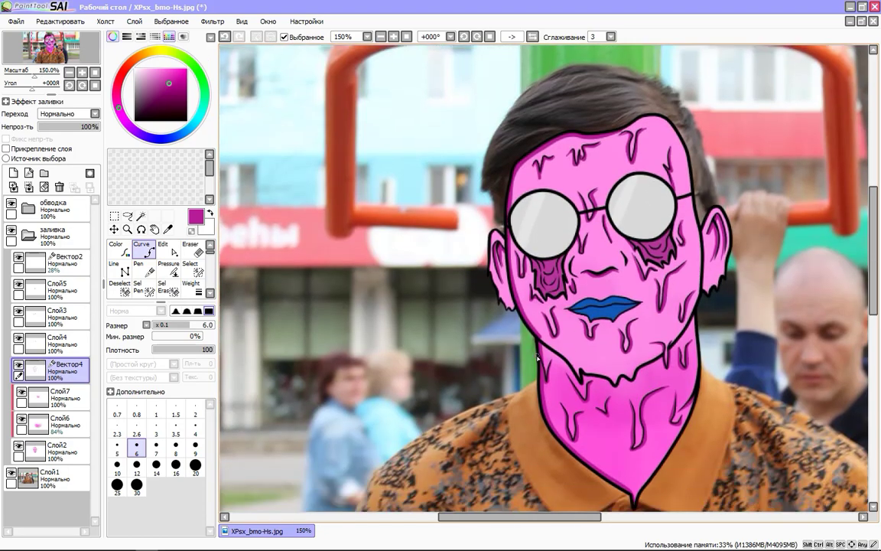
# - Taper the ends of the magenta shadow curves along the face and neck outlines with Pressure
pyautogui.click(169, 268)
pyautogui.scroll(4, 364, 298)
pyautogui.scroll(-3, 363, 321)
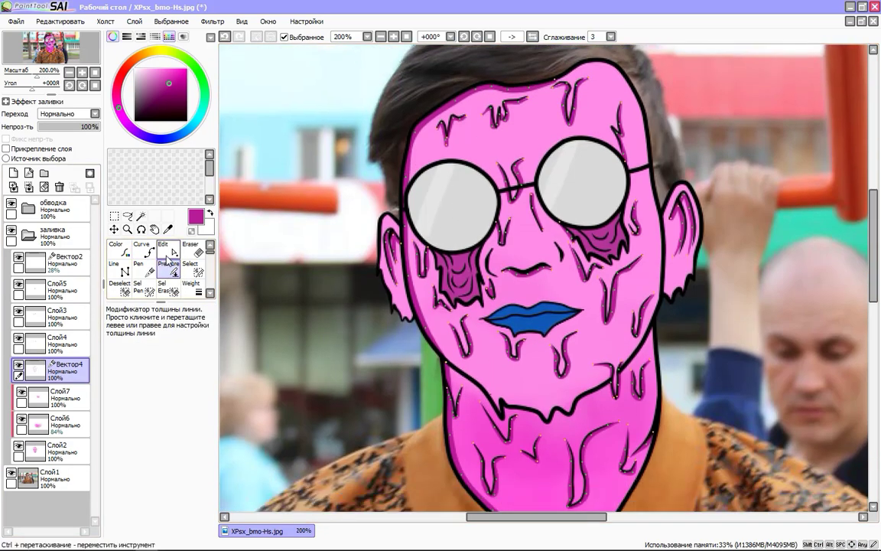
# - Draw a size 6 dark magenta shadow curve inside the left ear's outline down to its ragged lobe and taper it with Pressure
pyautogui.click(142, 249)
pyautogui.scroll(3, 419, 210)
pyautogui.click(358, 186)
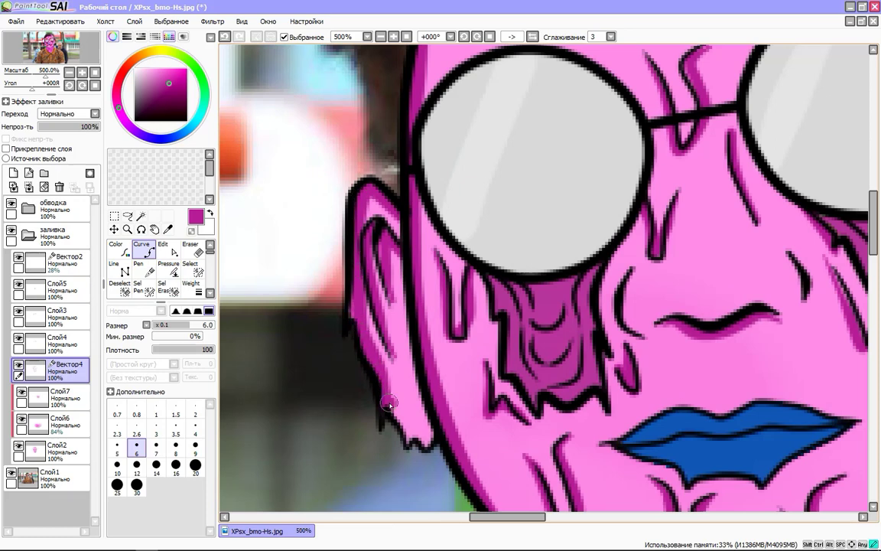
pyautogui.click(168, 268)
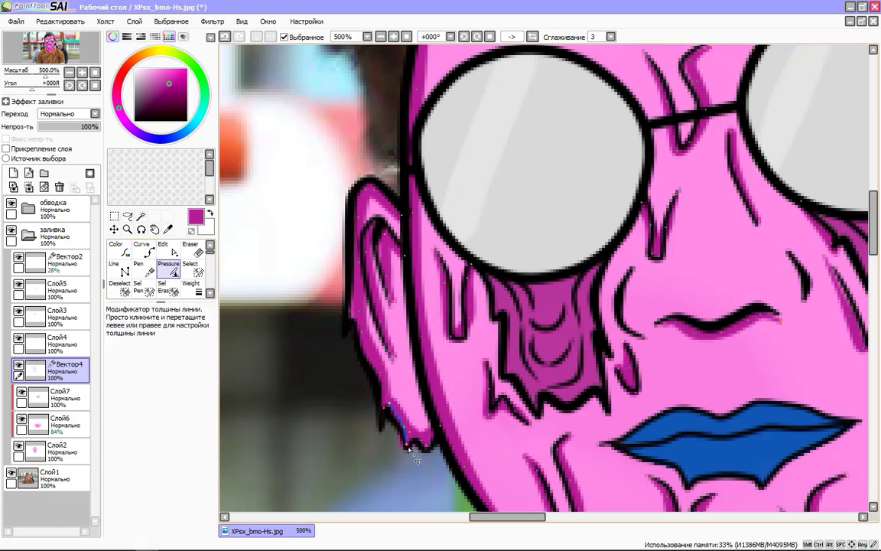
pyautogui.scroll(-3, 329, 283)
# - Shade the left part of the blue lips with size 5 dark blue curves on a new vector layer and refine their thickness with Pressure
pyautogui.click(143, 249)
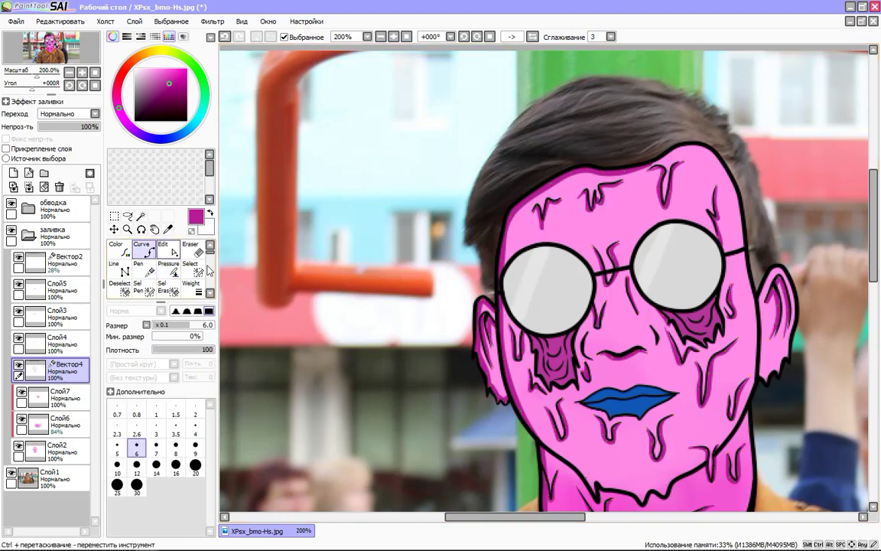
pyautogui.scroll(-2, 774, 316)
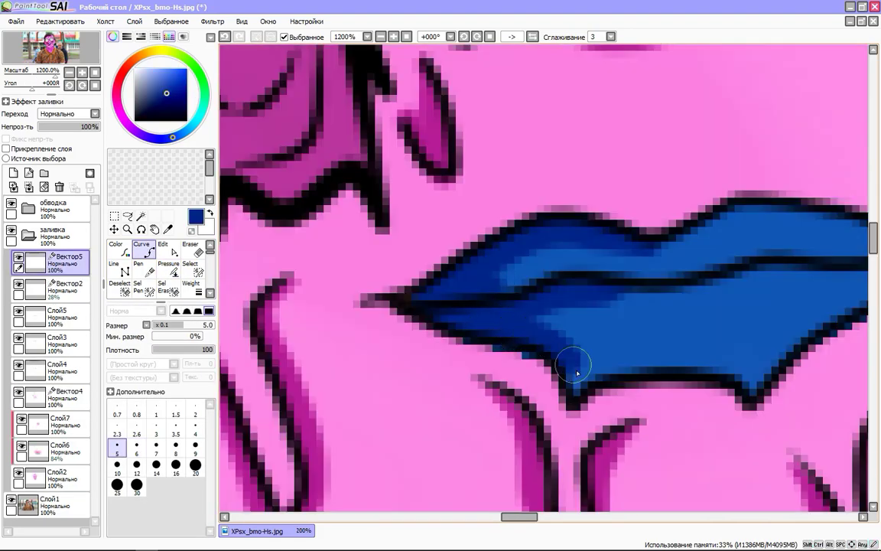
pyautogui.scroll(-4, 753, 311)
pyautogui.scroll(2, 300, 350)
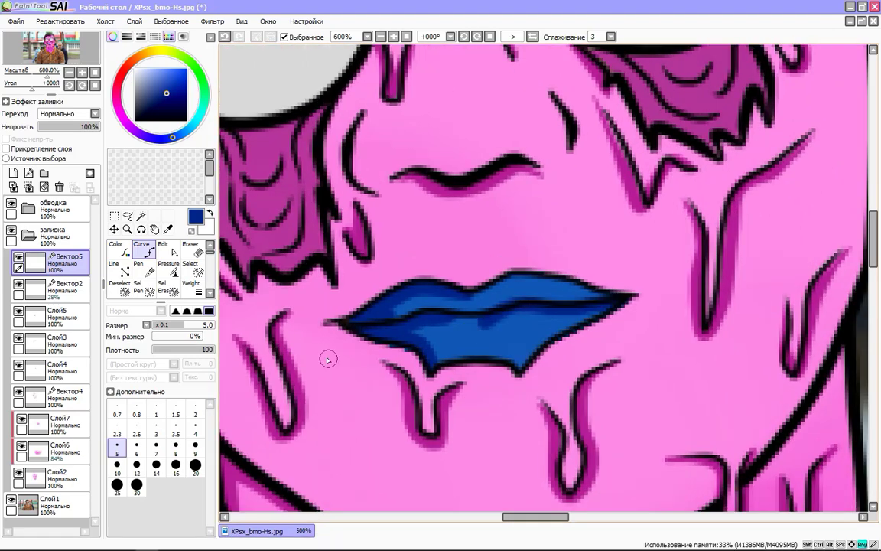
pyautogui.click(168, 269)
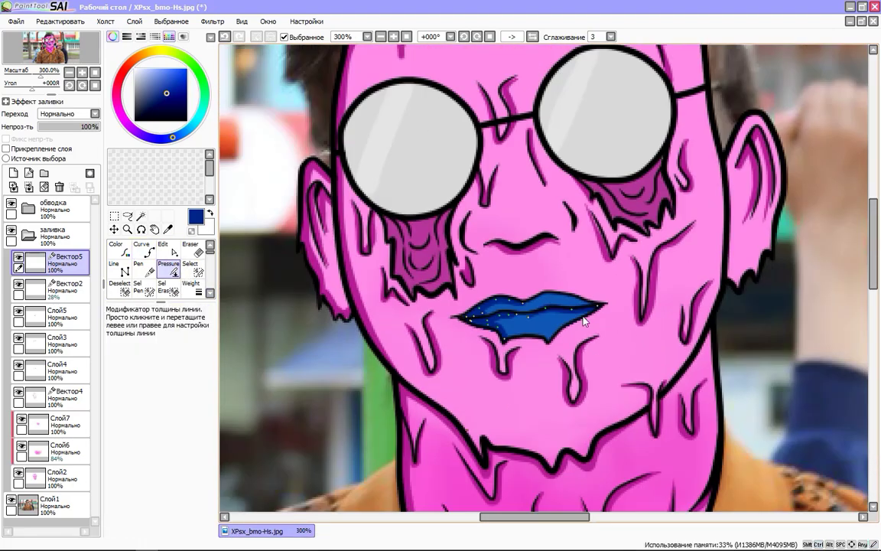